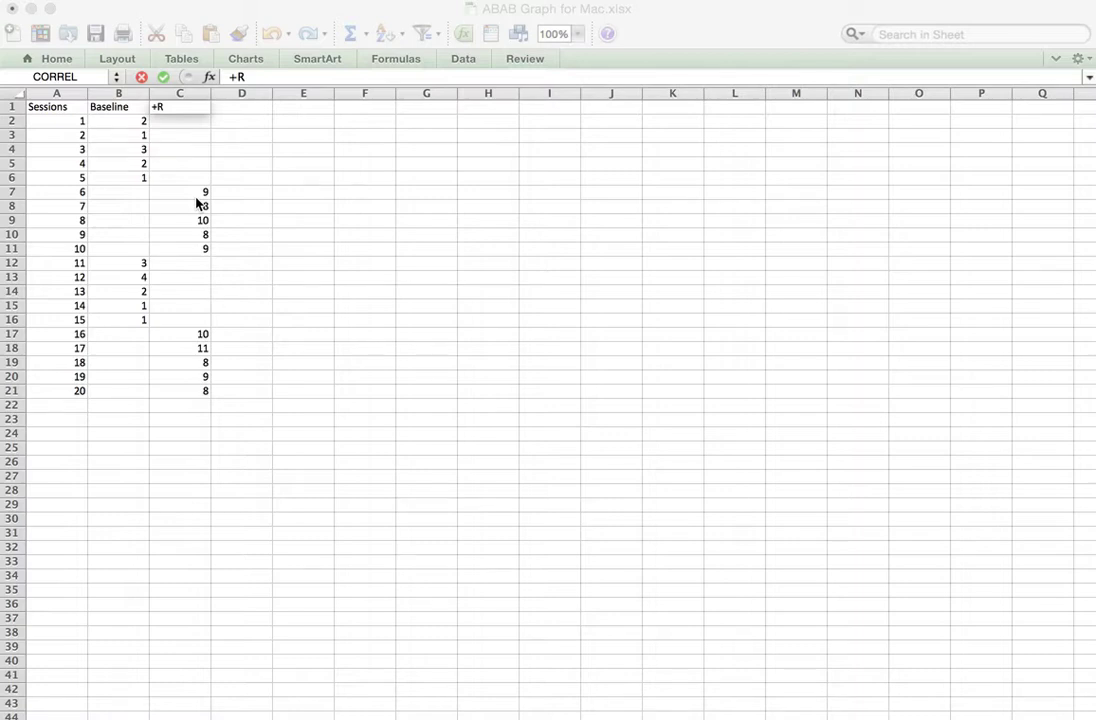
pyautogui.click(139, 192)
pyautogui.write('9')
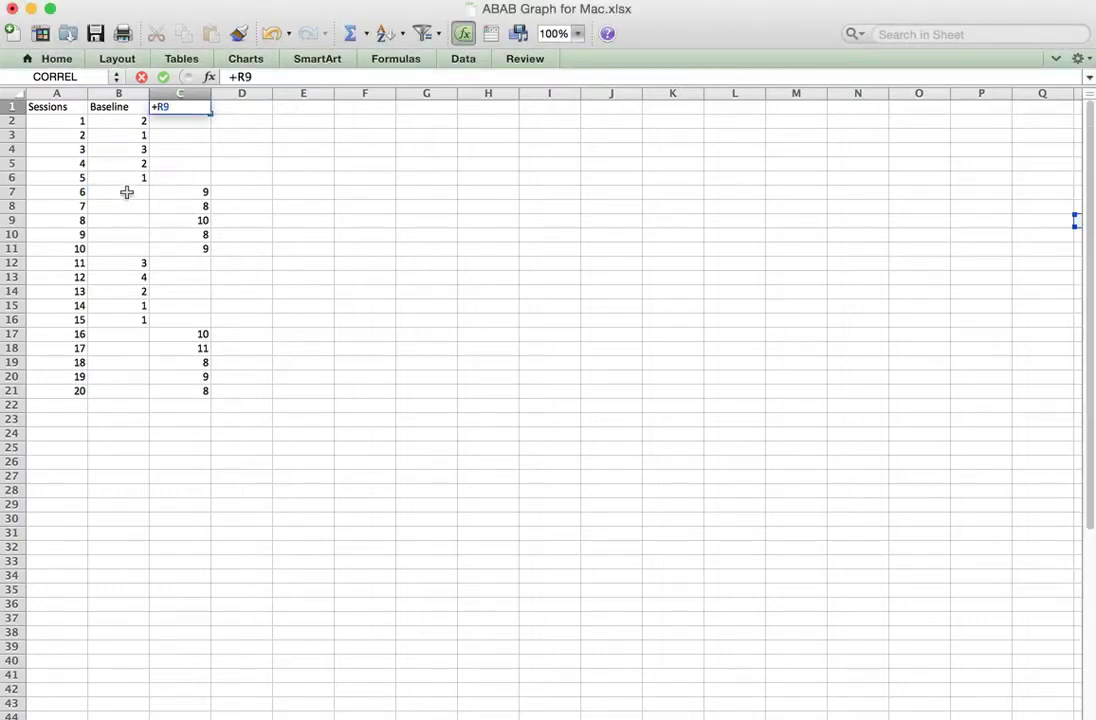
pyautogui.press('BackSpace')
pyautogui.click(127, 192)
pyautogui.click(117, 201)
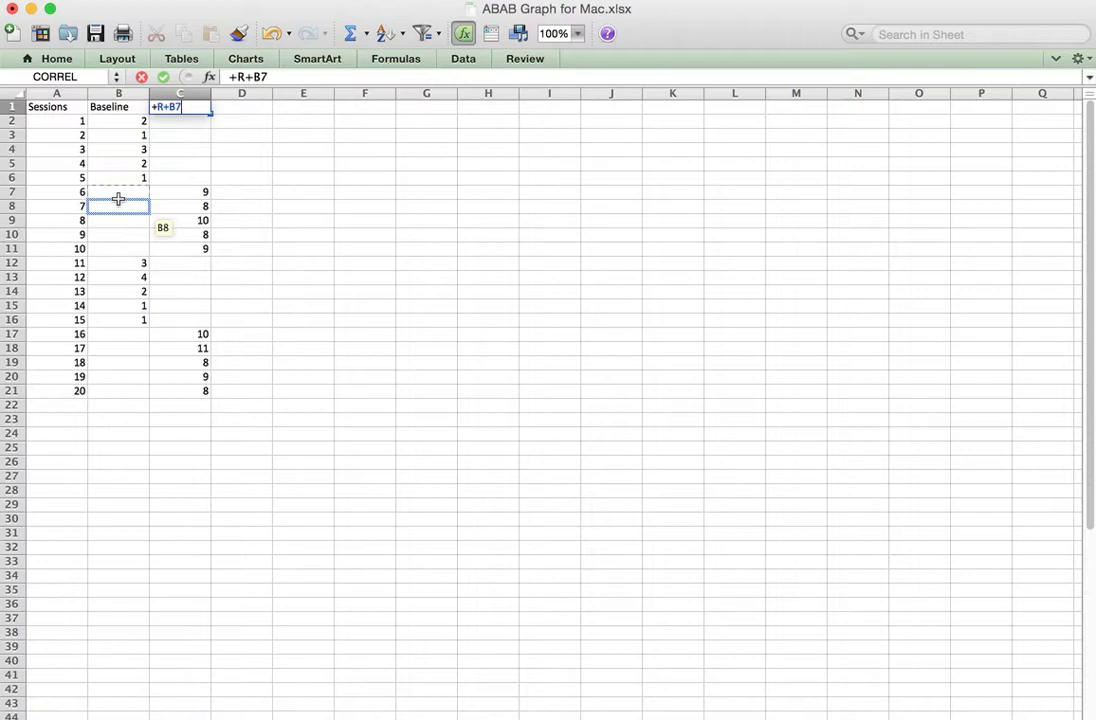
pyautogui.press('BackSpace')
pyautogui.press('BackSpace')
pyautogui.press('BackSpace')
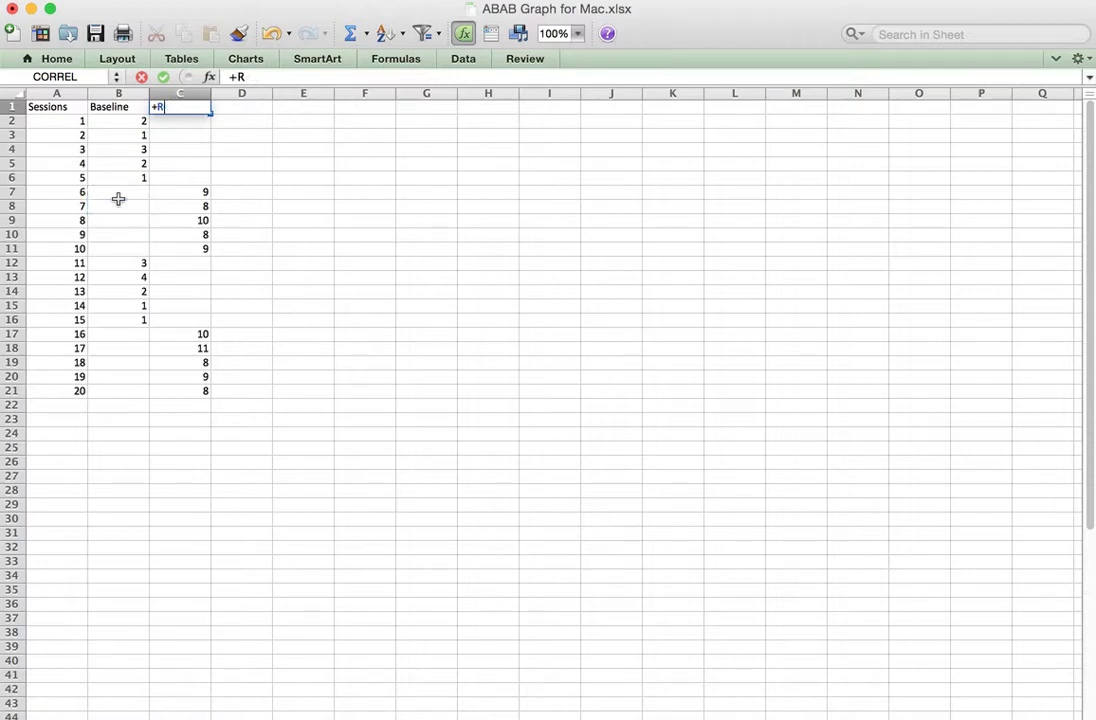
pyautogui.click(531, 601)
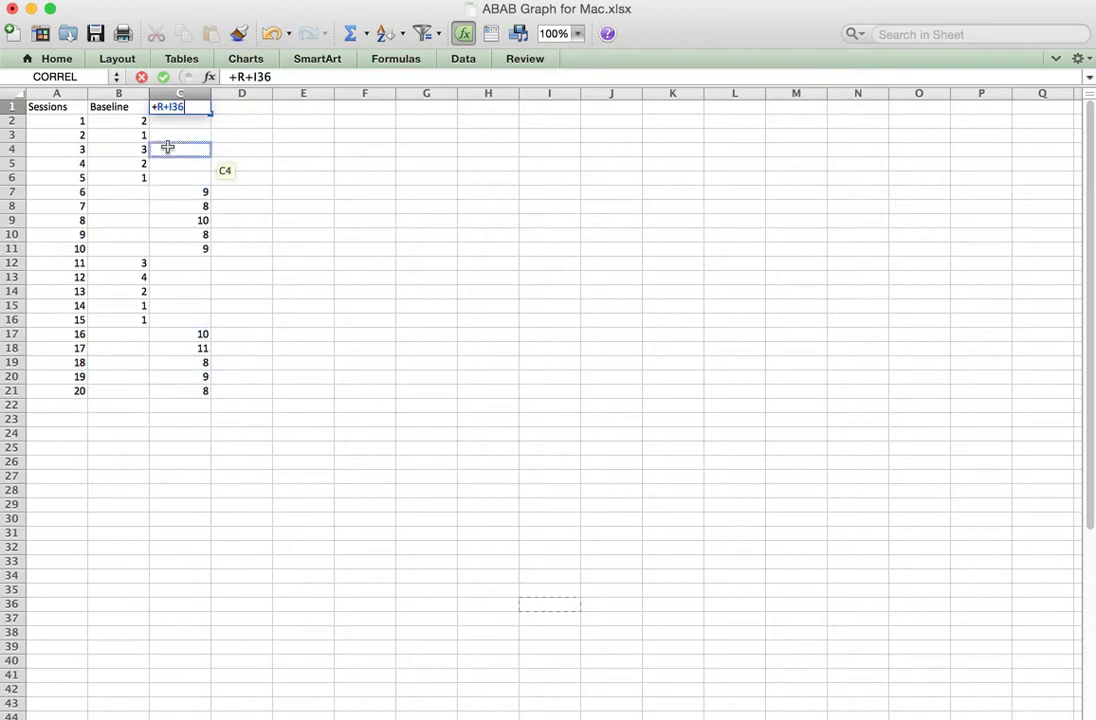
pyautogui.press('BackSpace')
pyautogui.press('BackSpace')
pyautogui.press('BackSpace')
pyautogui.press('BackSpace')
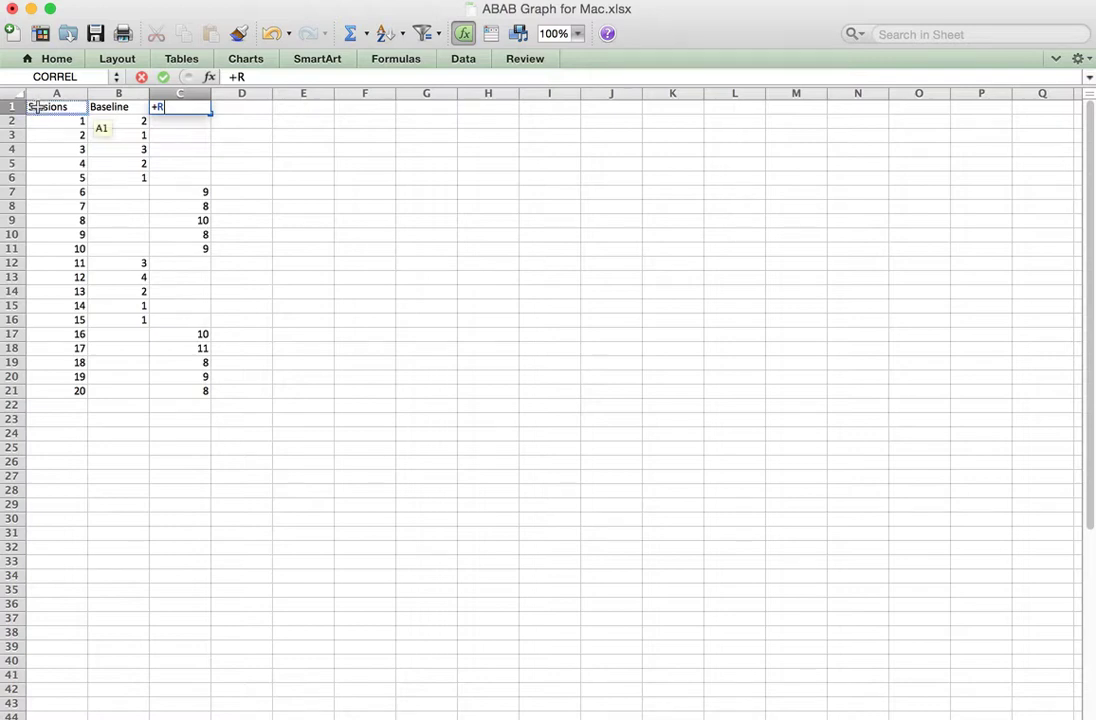
pyautogui.moveTo(35, 108); pyautogui.dragTo(78, 106)
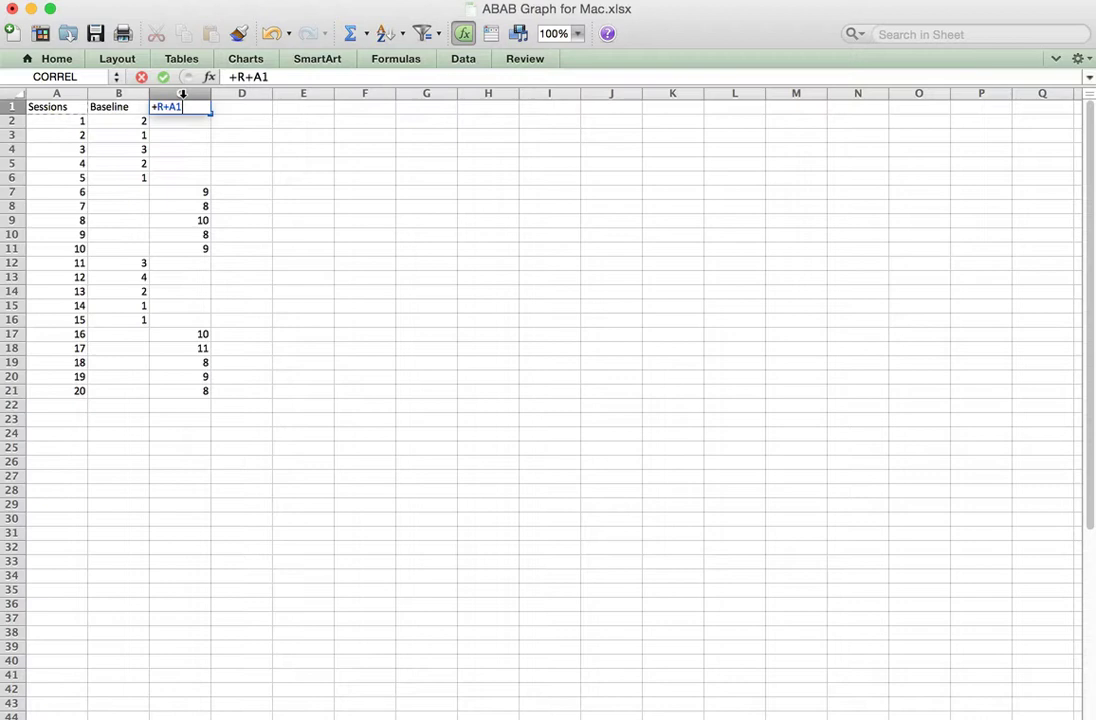
pyautogui.press('BackSpace')
pyautogui.press('BackSpace')
pyautogui.press('BackSpace')
pyautogui.press('Return')
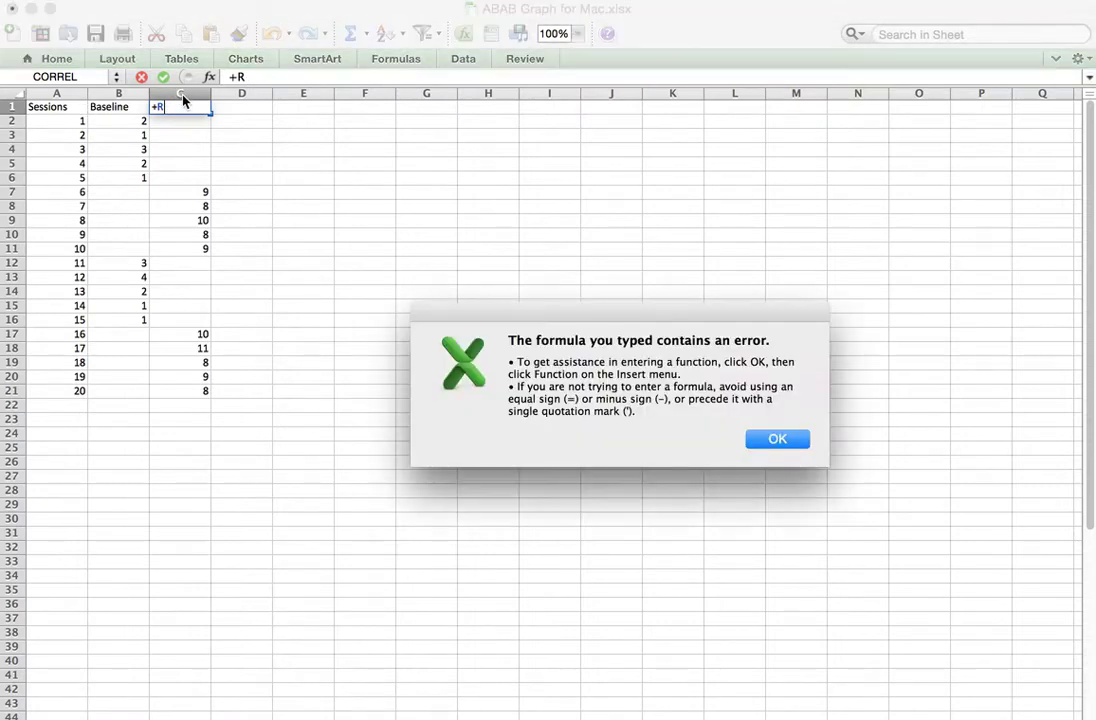
pyautogui.click(770, 440)
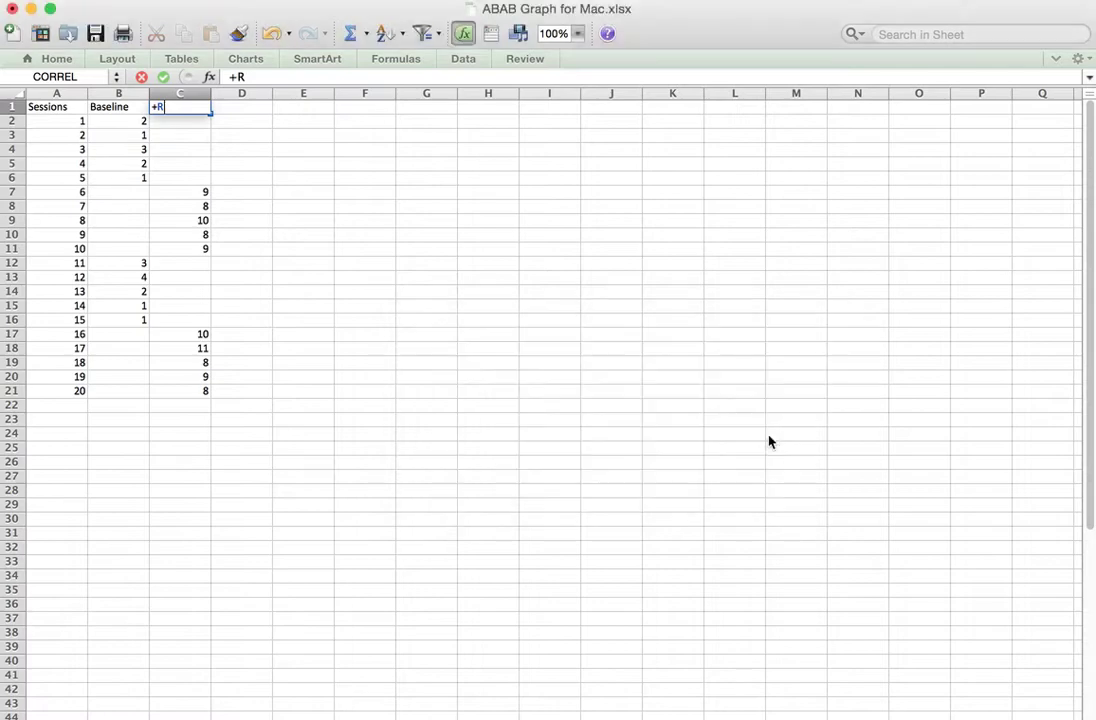
# Step: Clear the faulty formula entry from cell C1 and enter R+ as the column header
pyautogui.press('BackSpace')
pyautogui.press('BackSpace')
pyautogui.write('=')
pyautogui.click(50, 108)
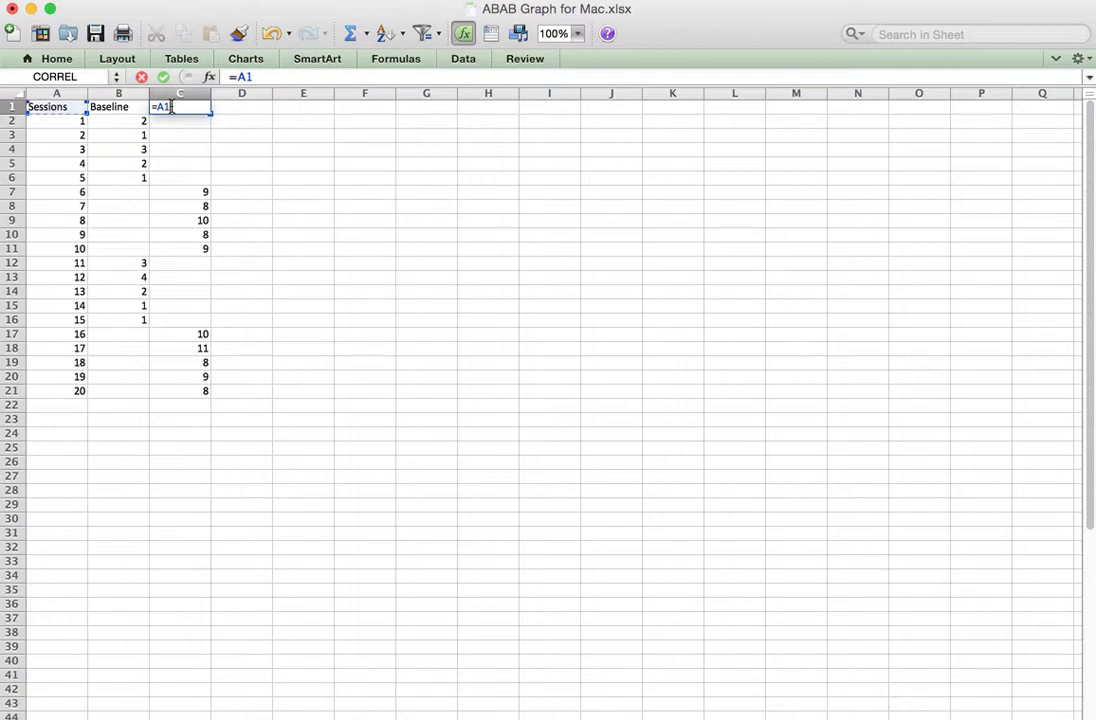
pyautogui.press('BackSpace')
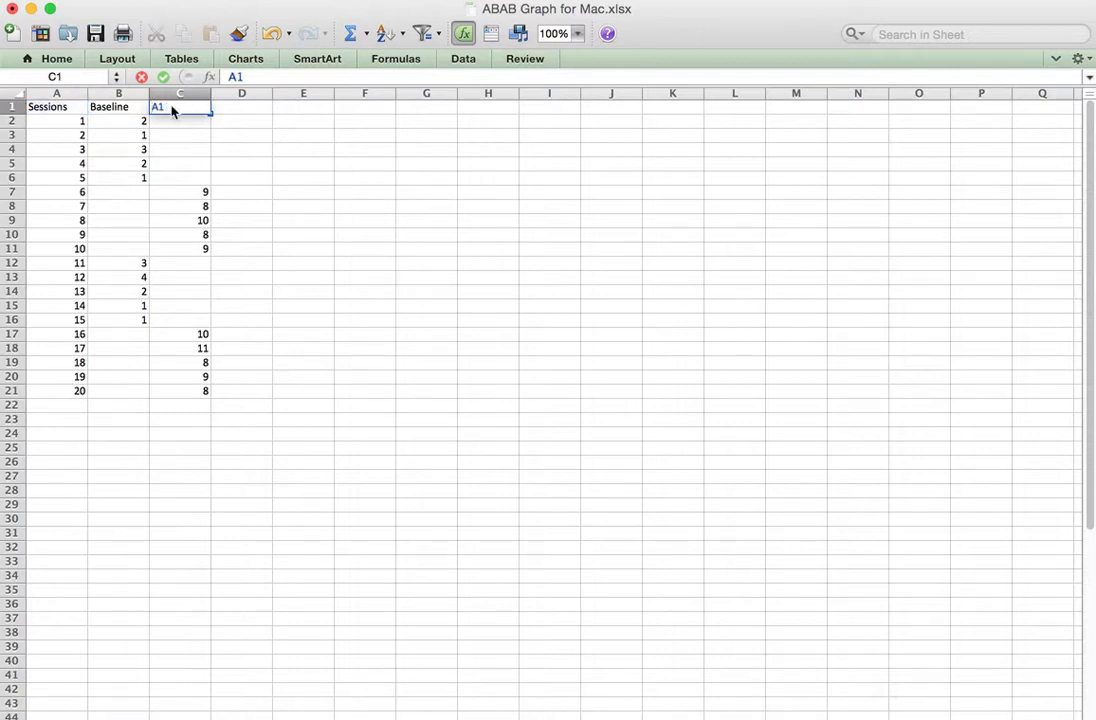
pyautogui.press('Return')
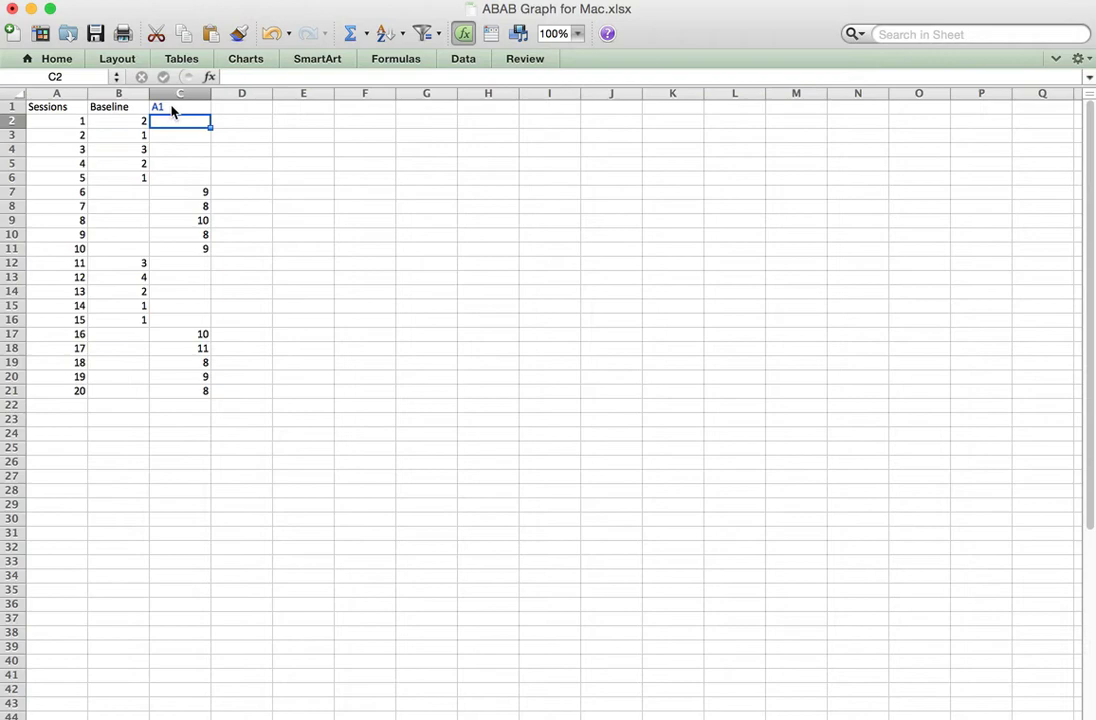
pyautogui.click(171, 111)
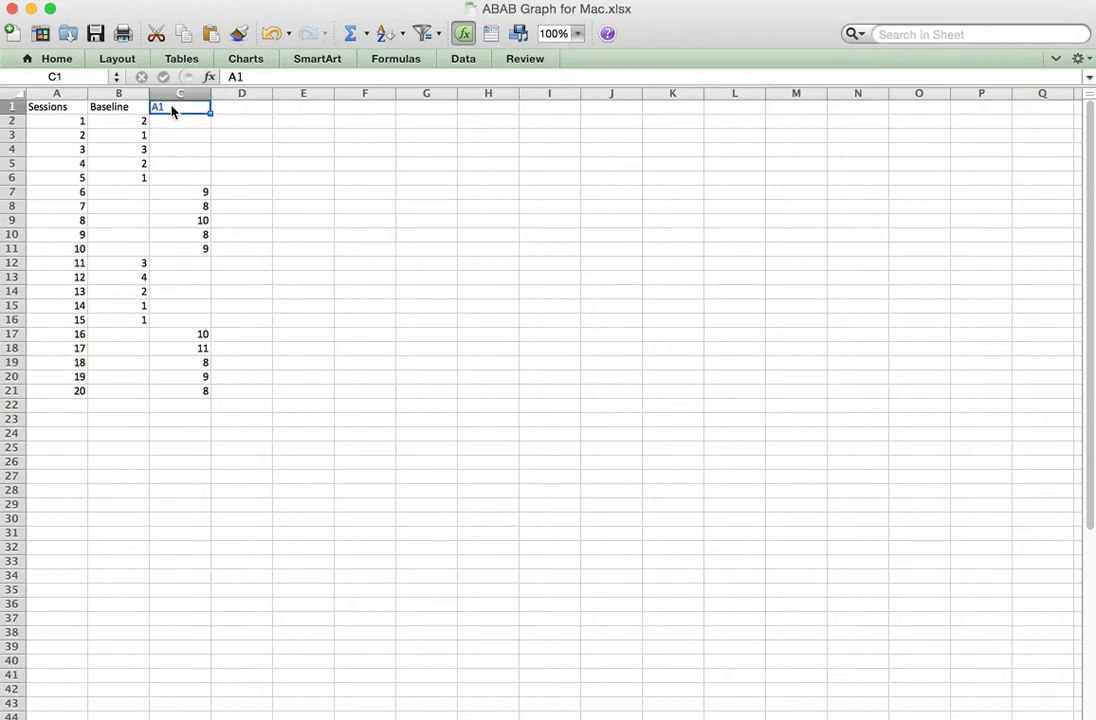
pyautogui.press('BackSpace')
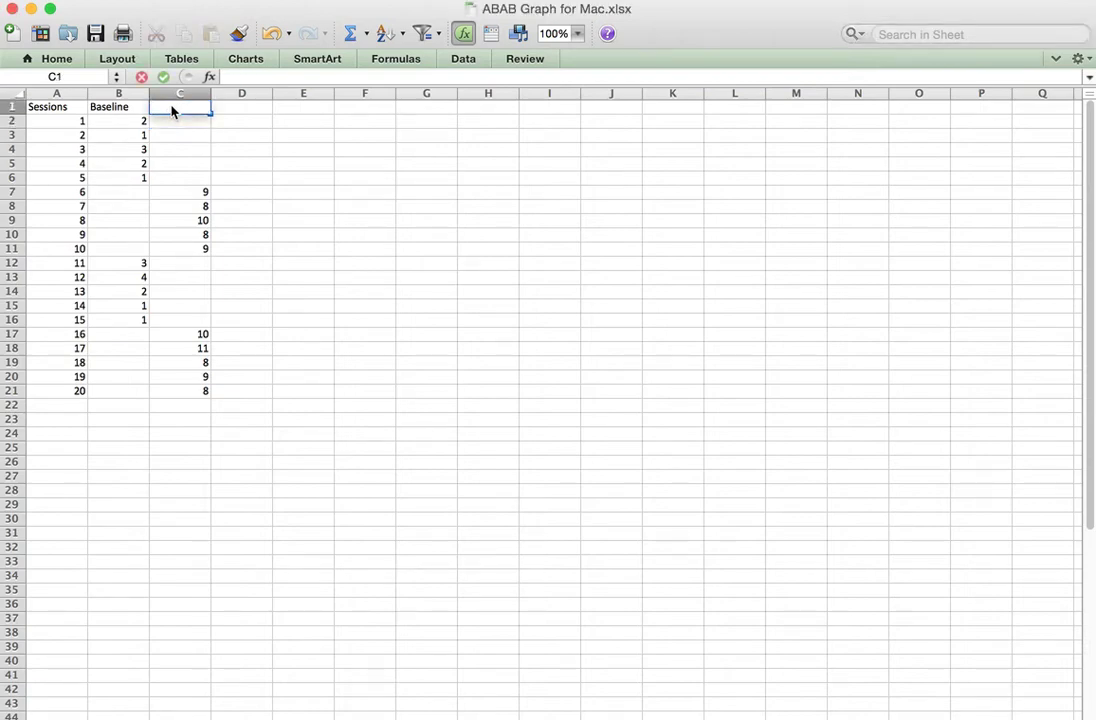
pyautogui.write('R+')
pyautogui.press('Return')
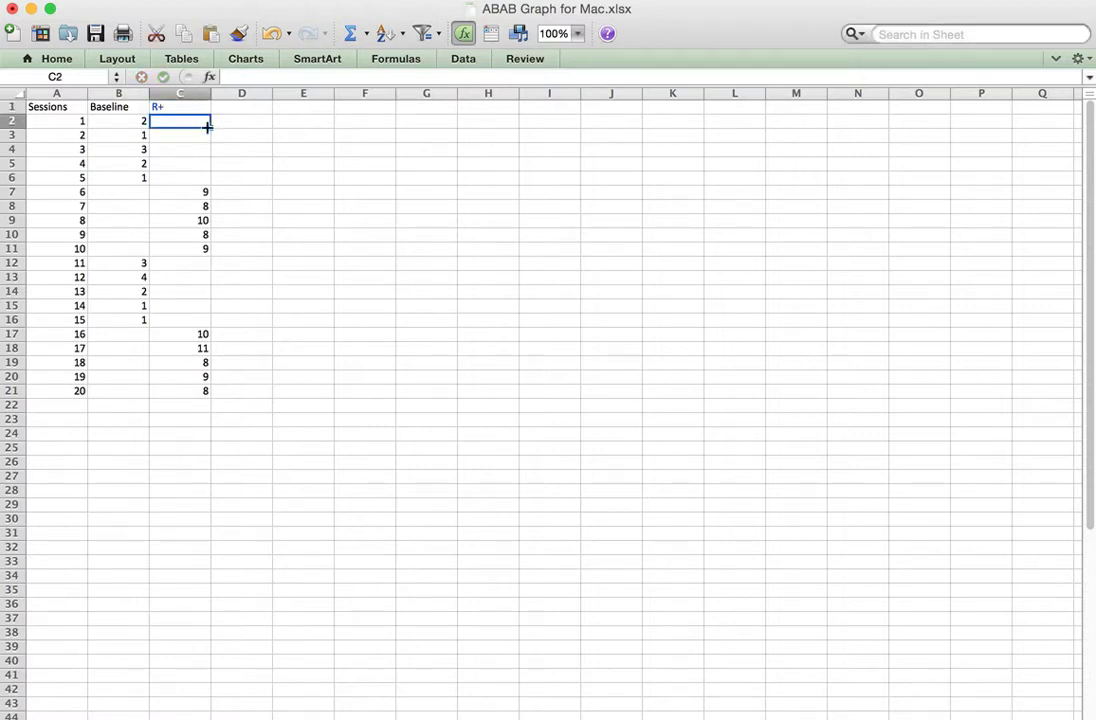
# Step: Insert a plain line chart from A1:C21 and enlarge it to span about columns E to M and rows 4 to 33
pyautogui.moveTo(42, 106); pyautogui.dragTo(174, 385)
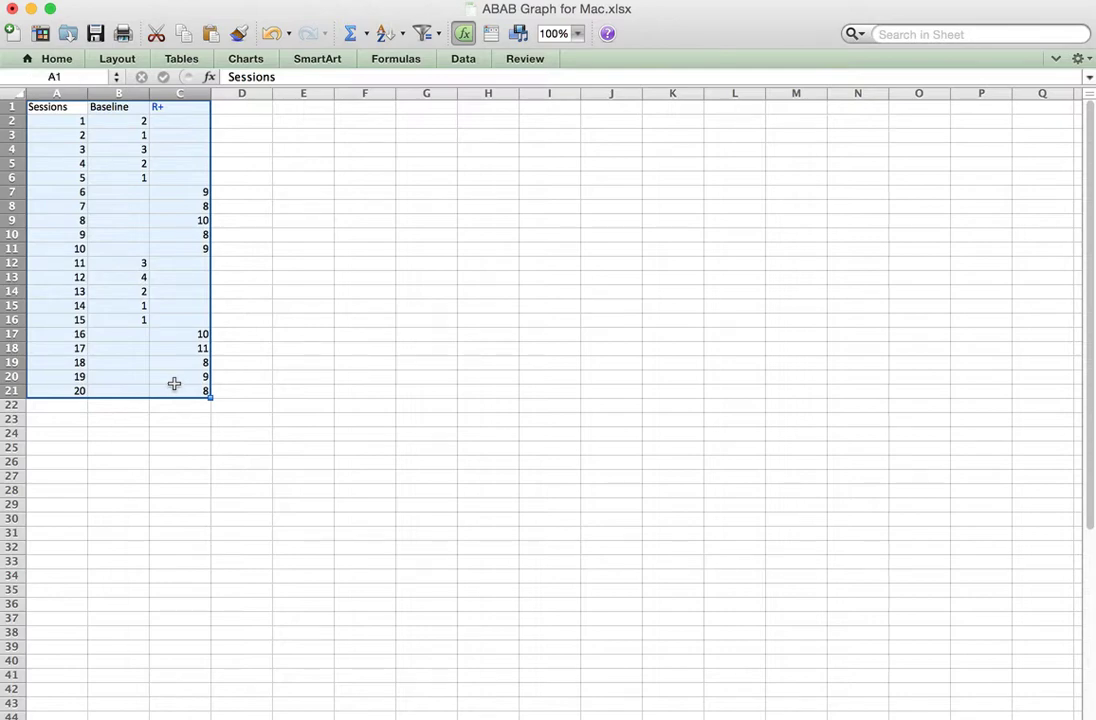
pyautogui.click(246, 59)
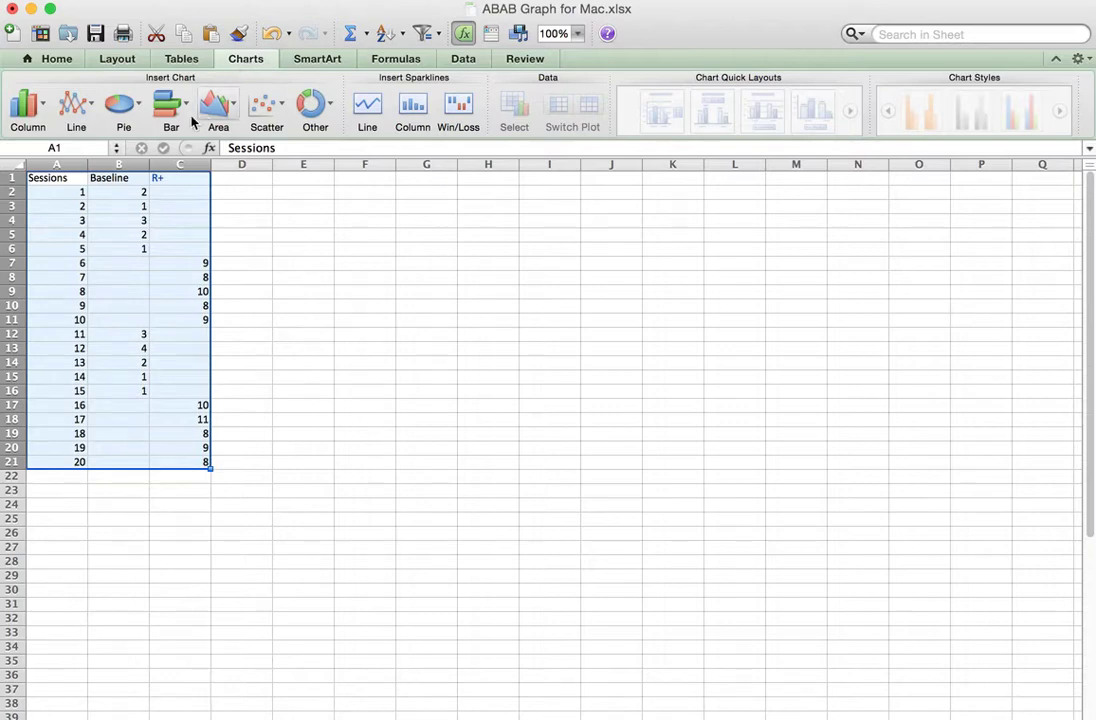
pyautogui.click(73, 108)
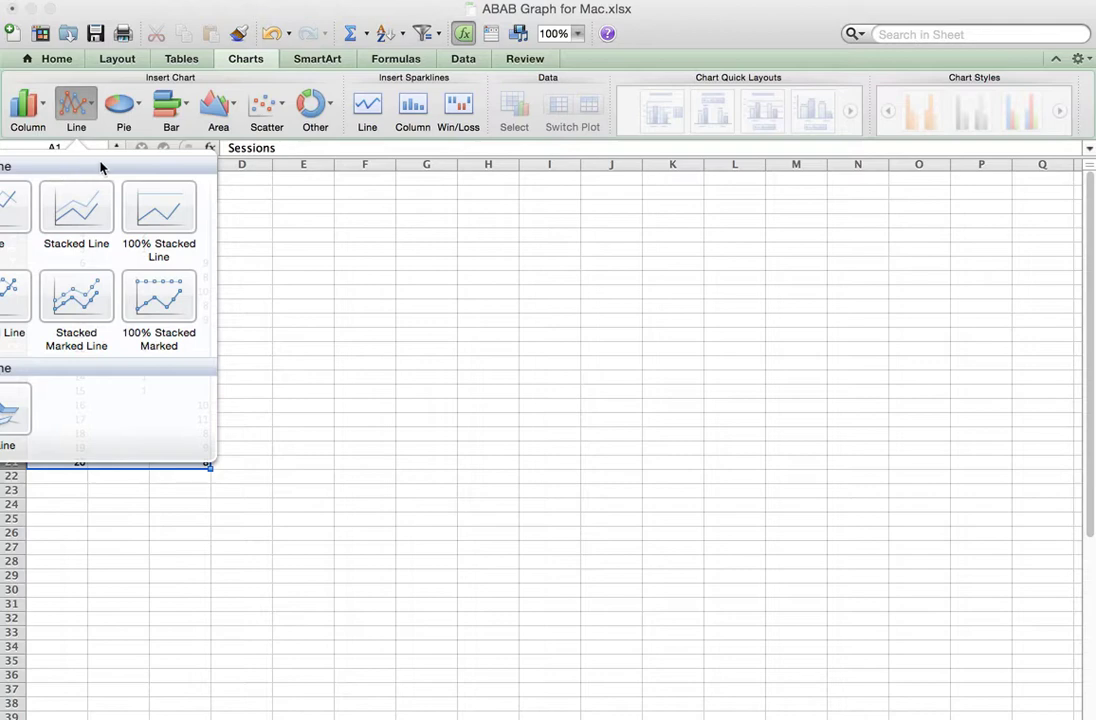
pyautogui.click(16, 216)
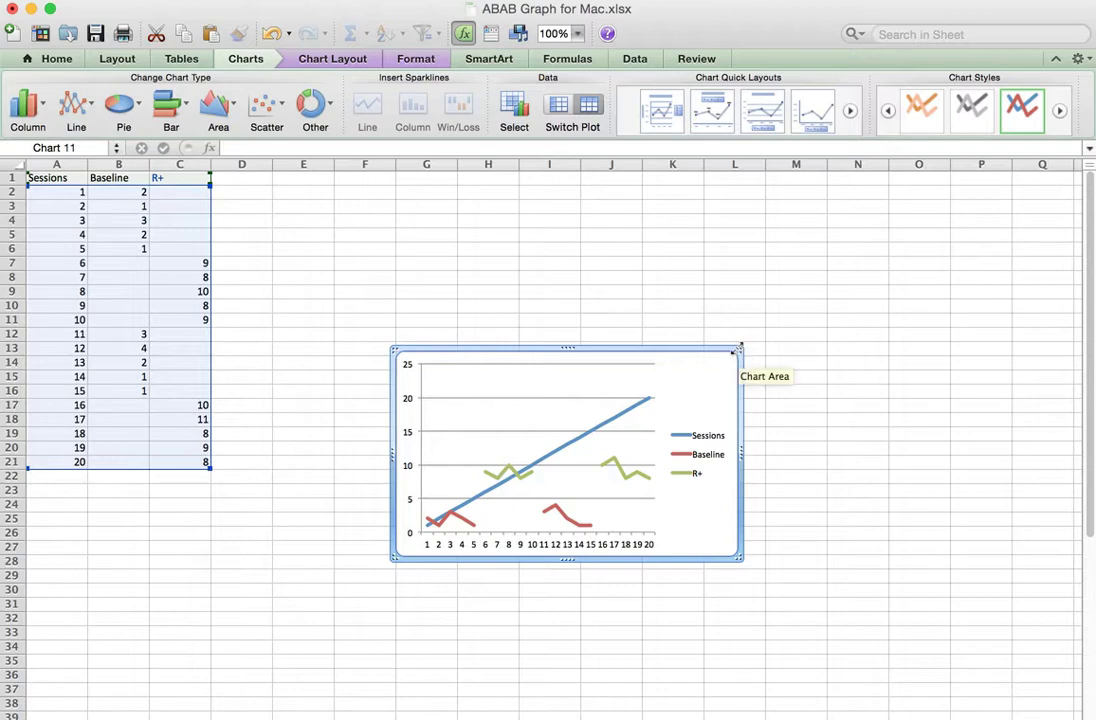
pyautogui.moveTo(736, 350); pyautogui.dragTo(837, 213)
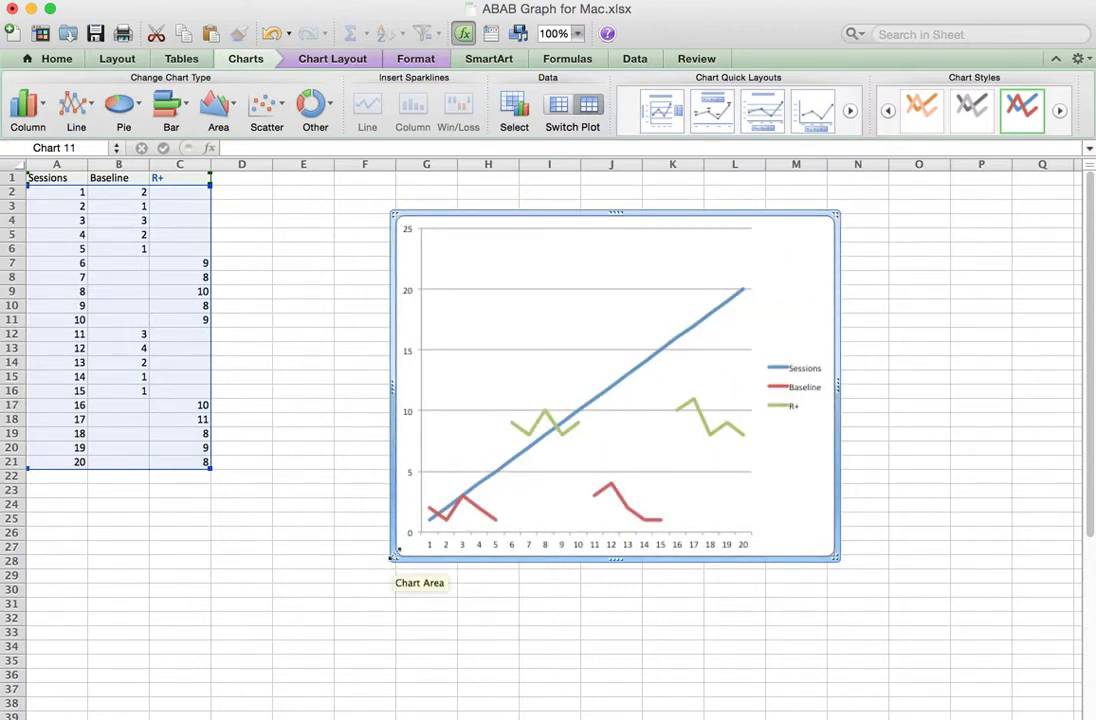
pyautogui.moveTo(393, 556); pyautogui.dragTo(293, 637)
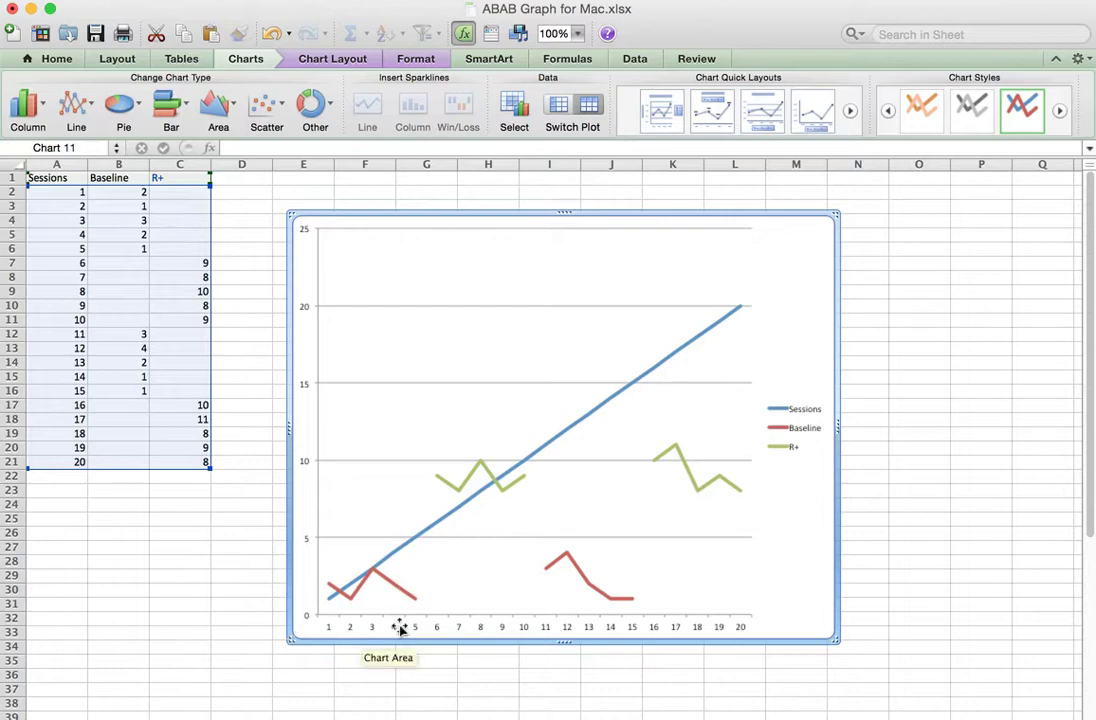
# Step: Delete the legend and the Sessions data series from the chart
pyautogui.click(795, 431)
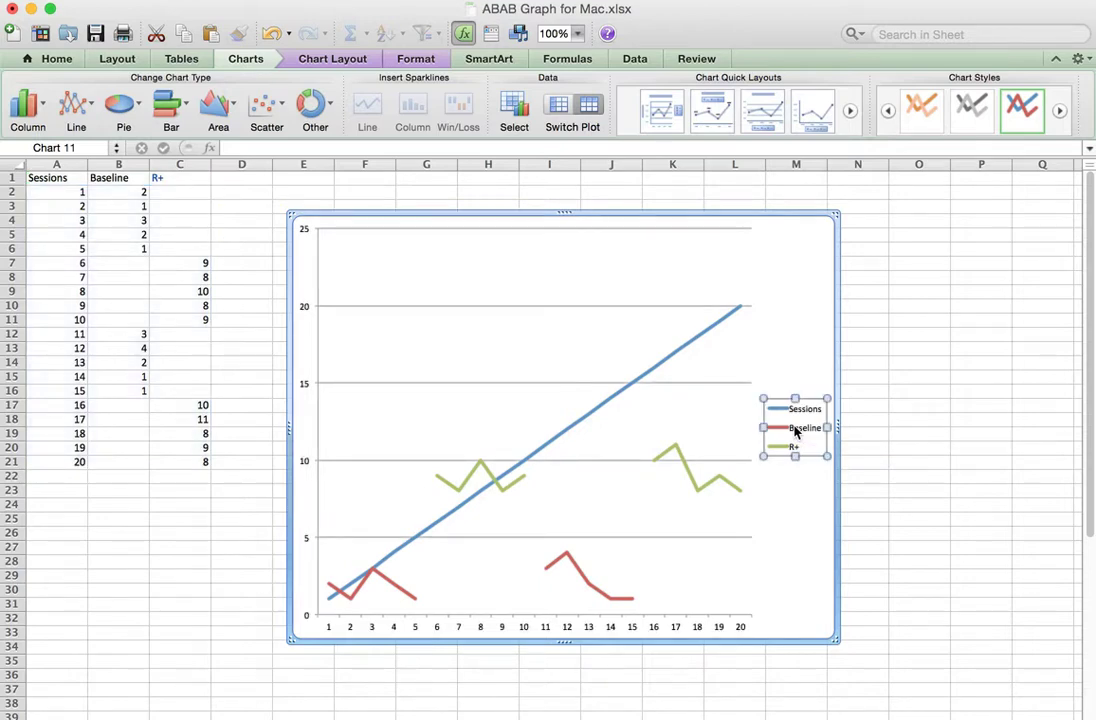
pyautogui.press('Delete')
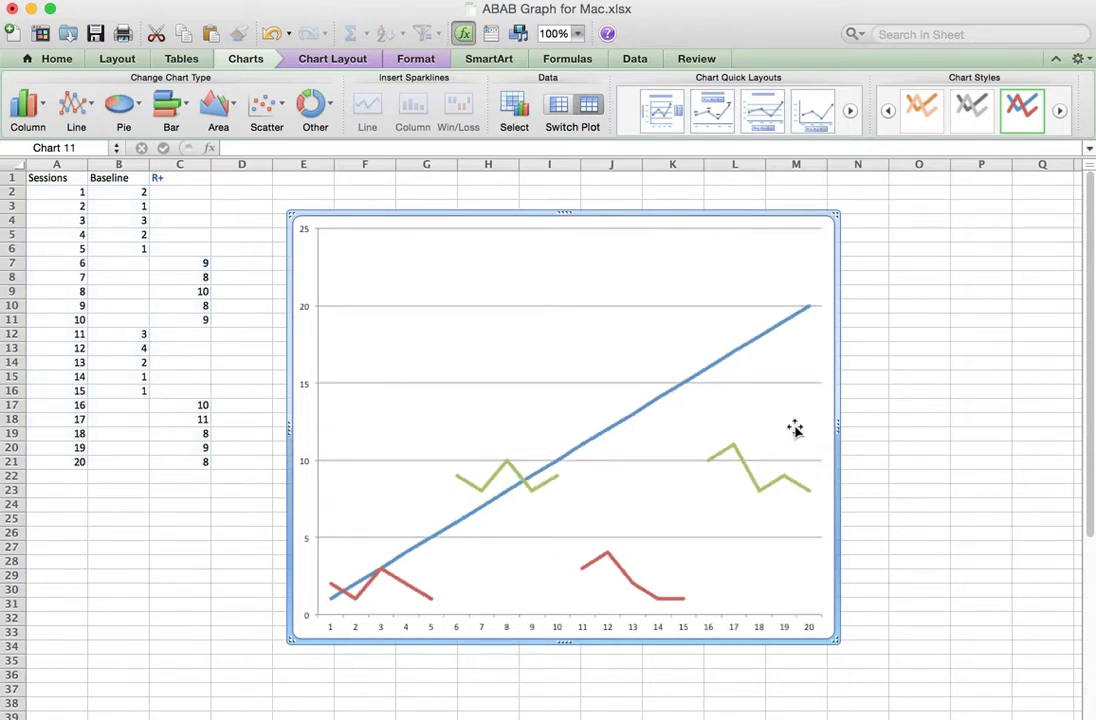
pyautogui.click(754, 347)
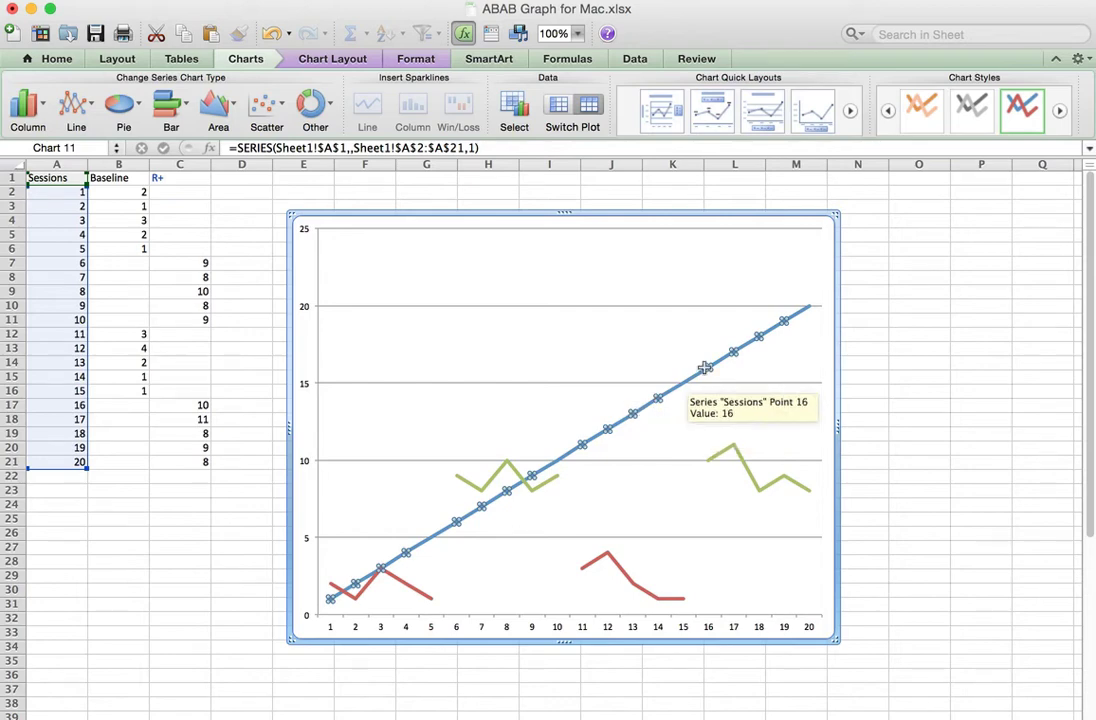
pyautogui.press('Delete')
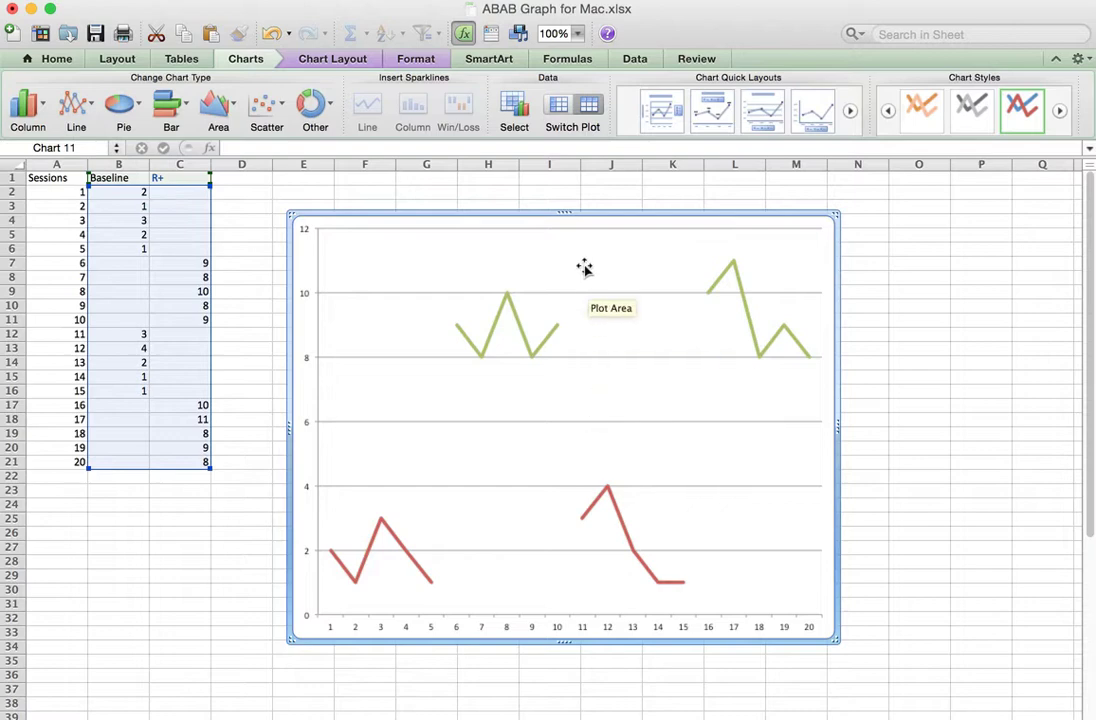
# Step: Remove the horizontal gridlines from the chart's plot area
pyautogui.click(661, 413)
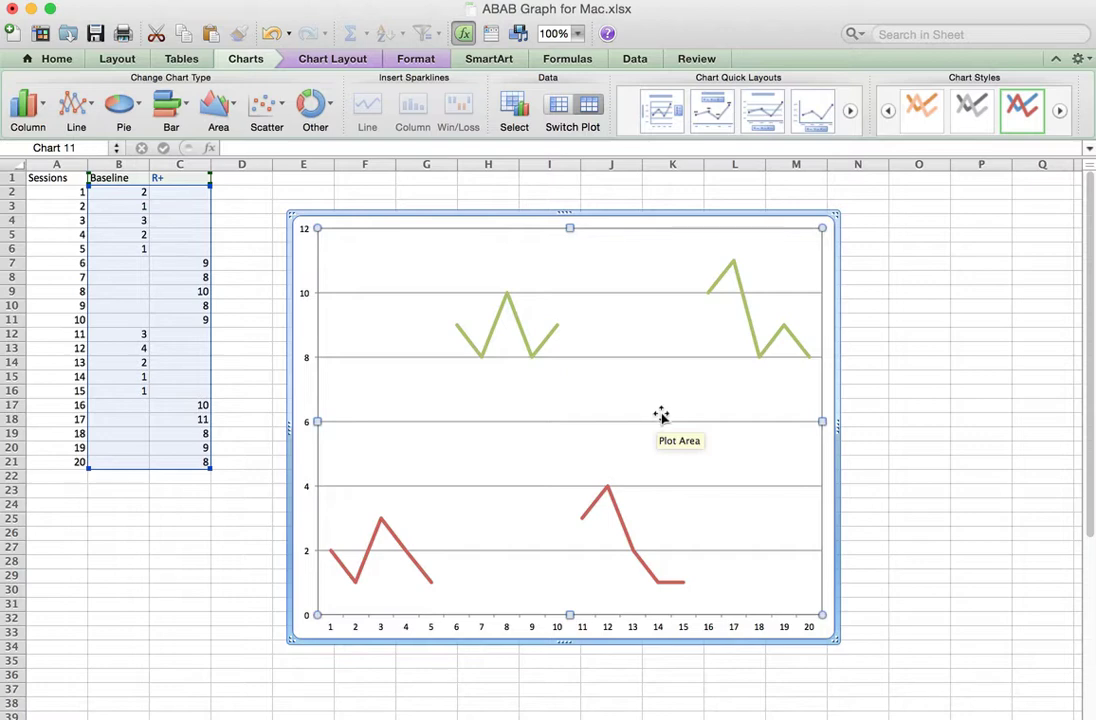
pyautogui.click(666, 424)
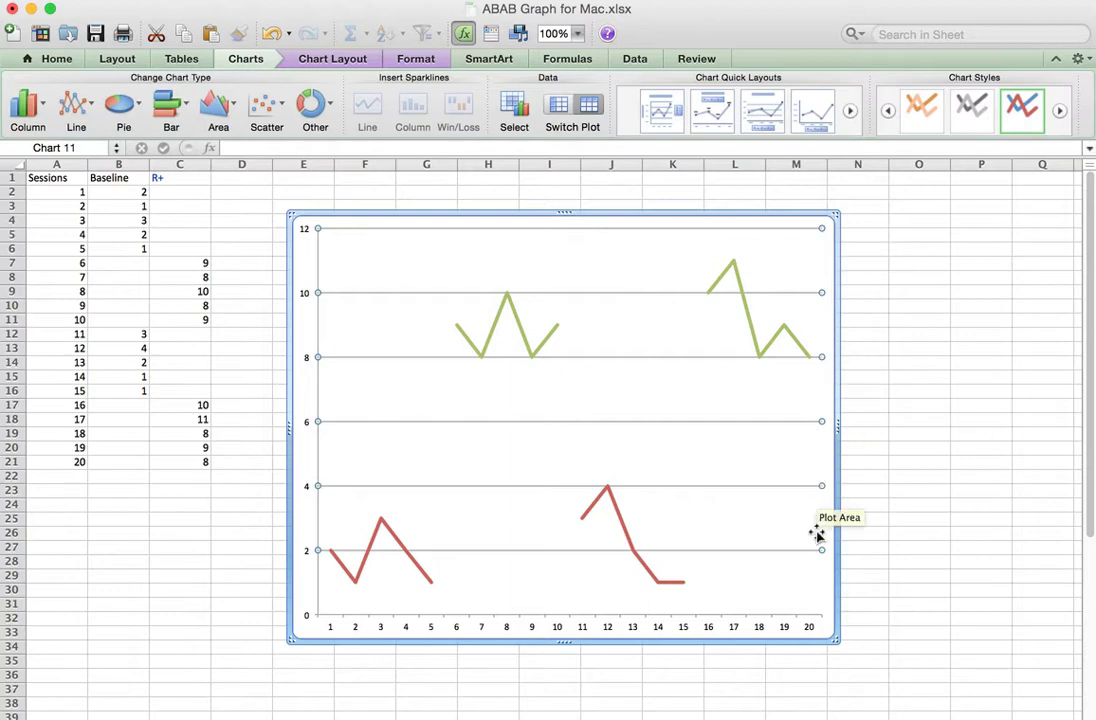
pyautogui.press('Delete')
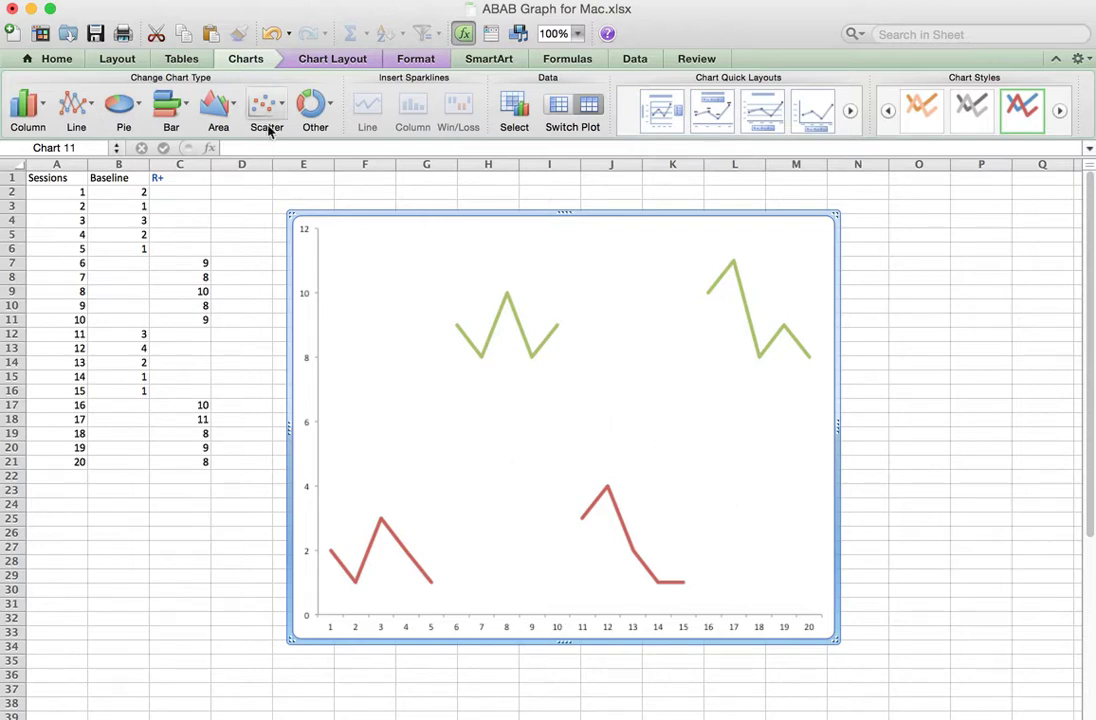
# Step: Add a title above the chart reading "Positive Reinforcement On on-Task Behavior"
pyautogui.click(246, 60)
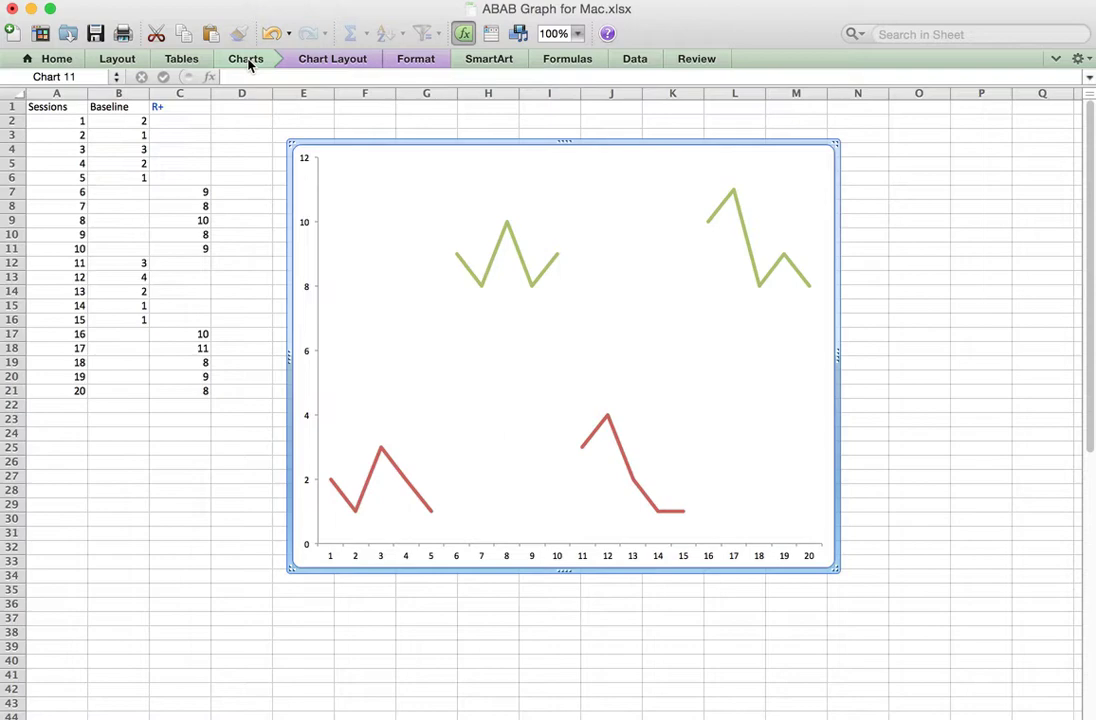
pyautogui.click(318, 60)
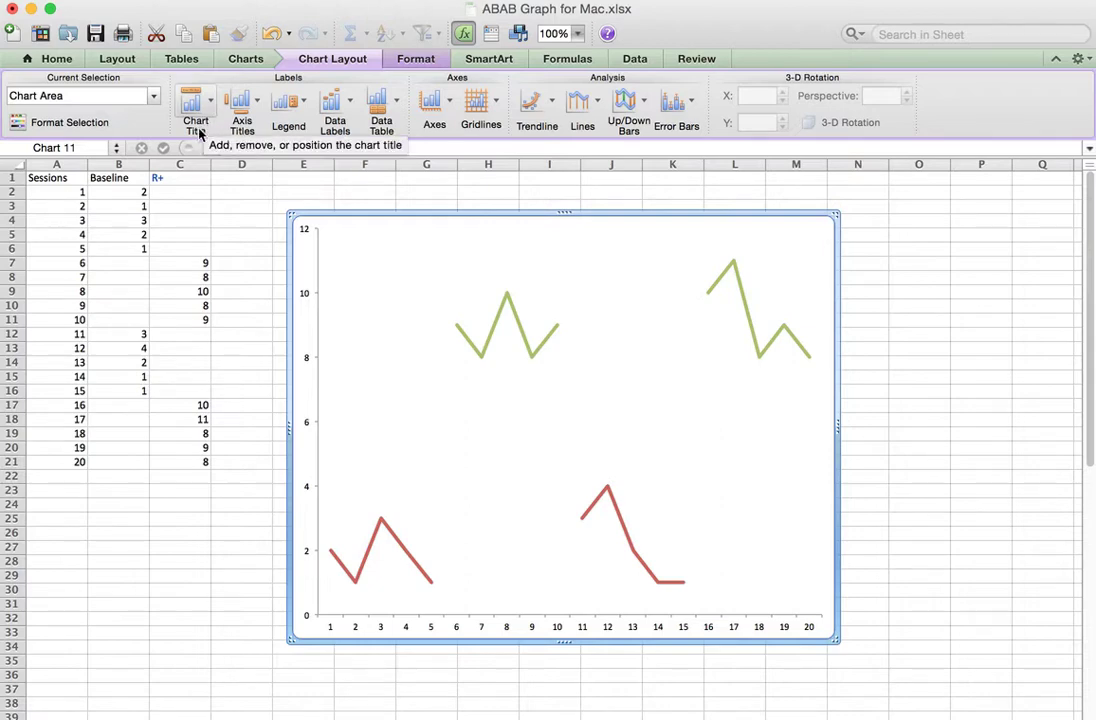
pyautogui.click(211, 101)
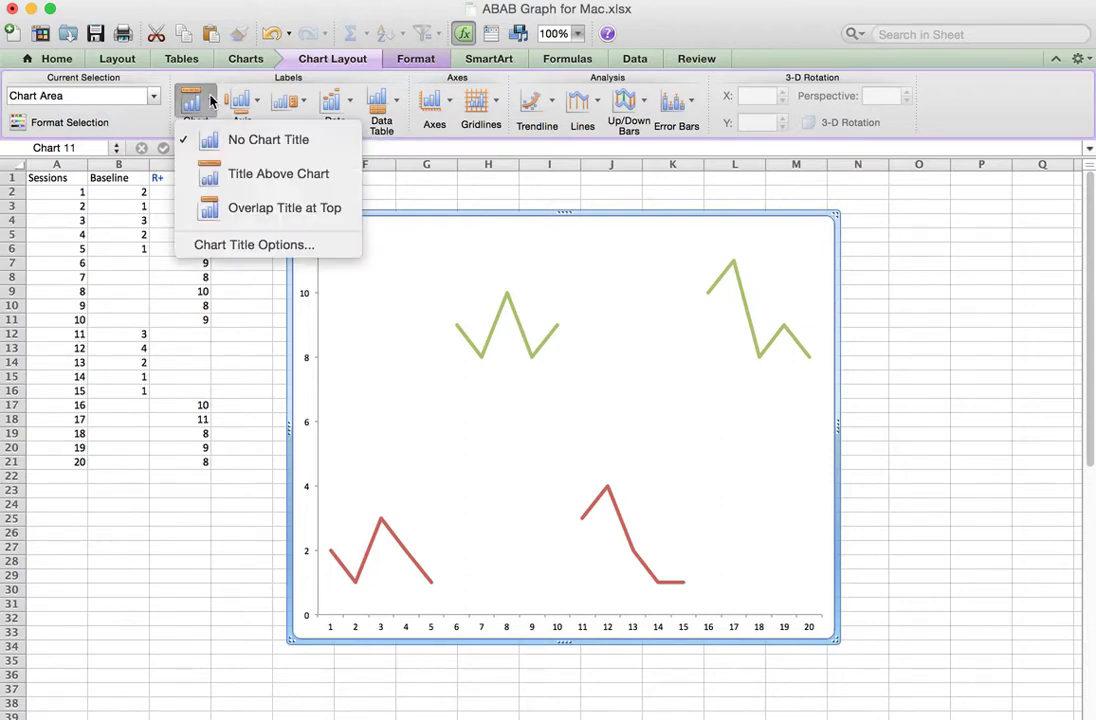
pyautogui.click(249, 180)
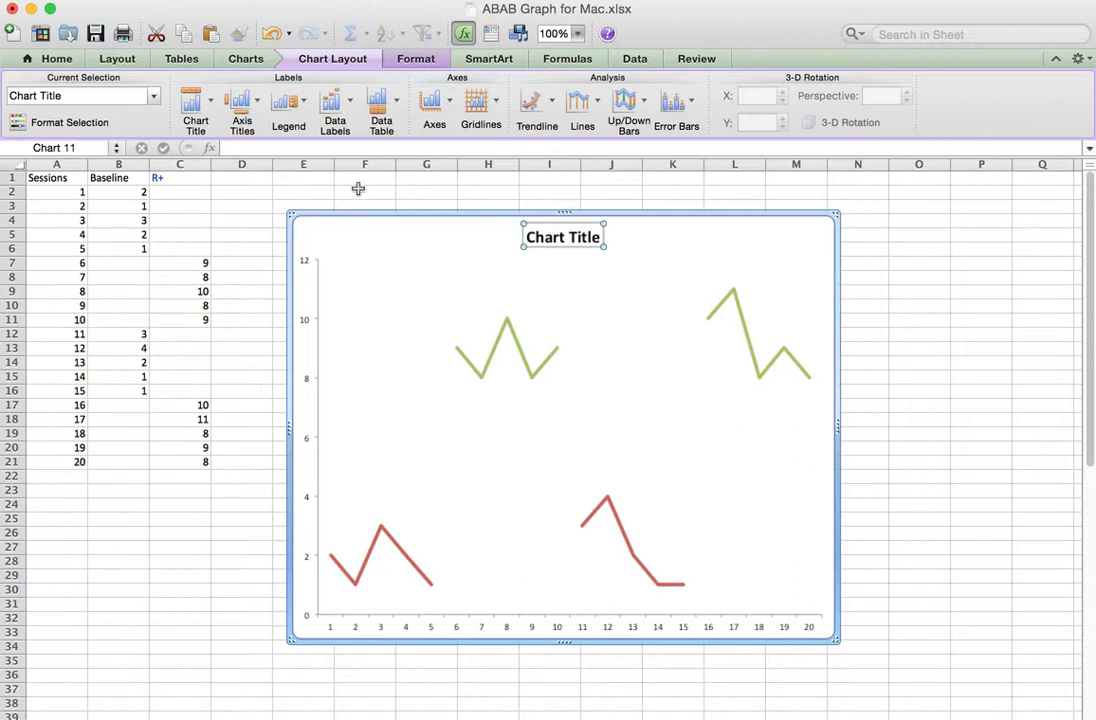
pyautogui.tripleClick(563, 237)
pyautogui.write('Positive Reinforcement')
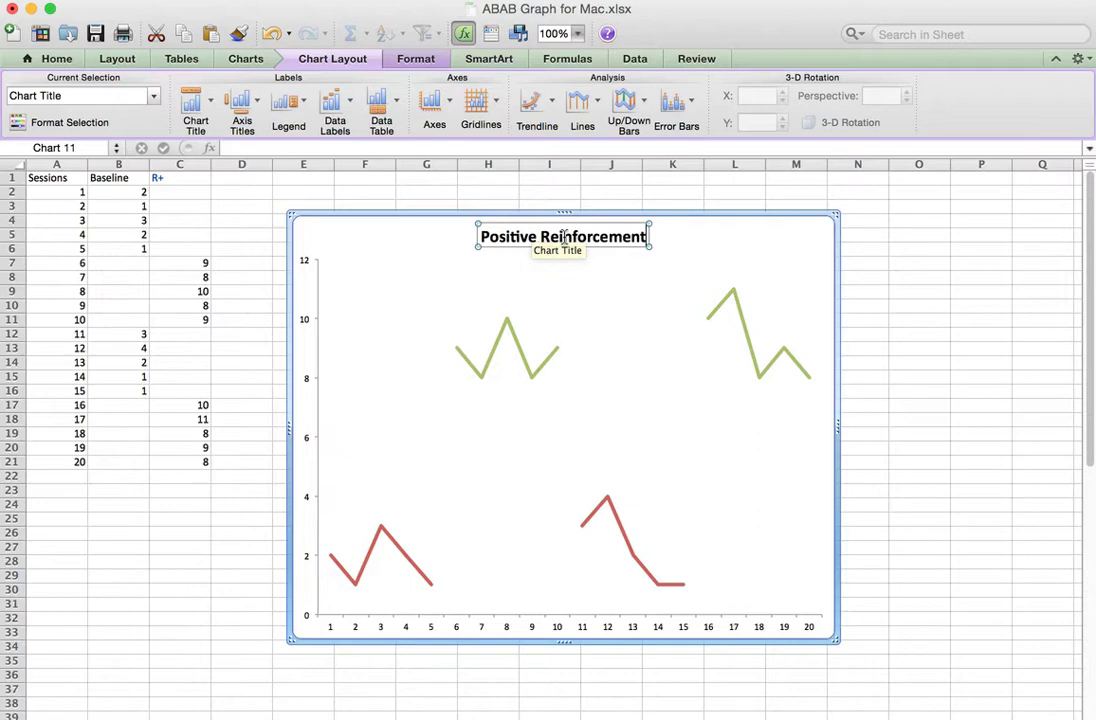
pyautogui.write(' on on-Task Behavior')
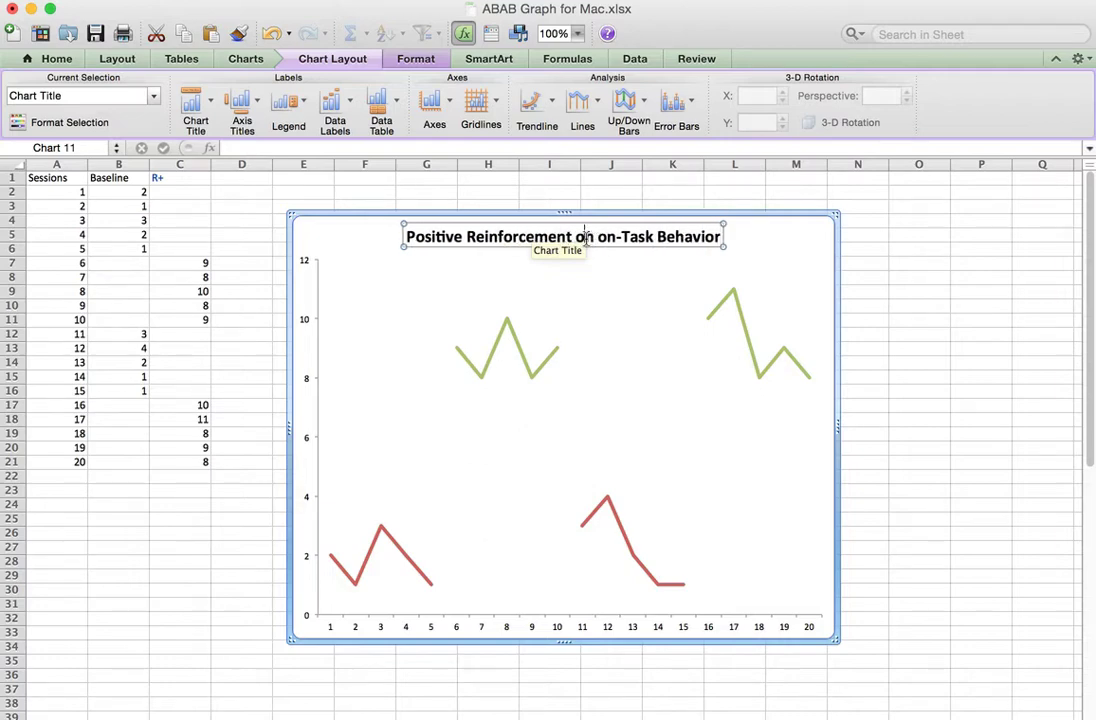
pyautogui.click(586, 237)
pyautogui.press('BackSpace')
pyautogui.write('O')
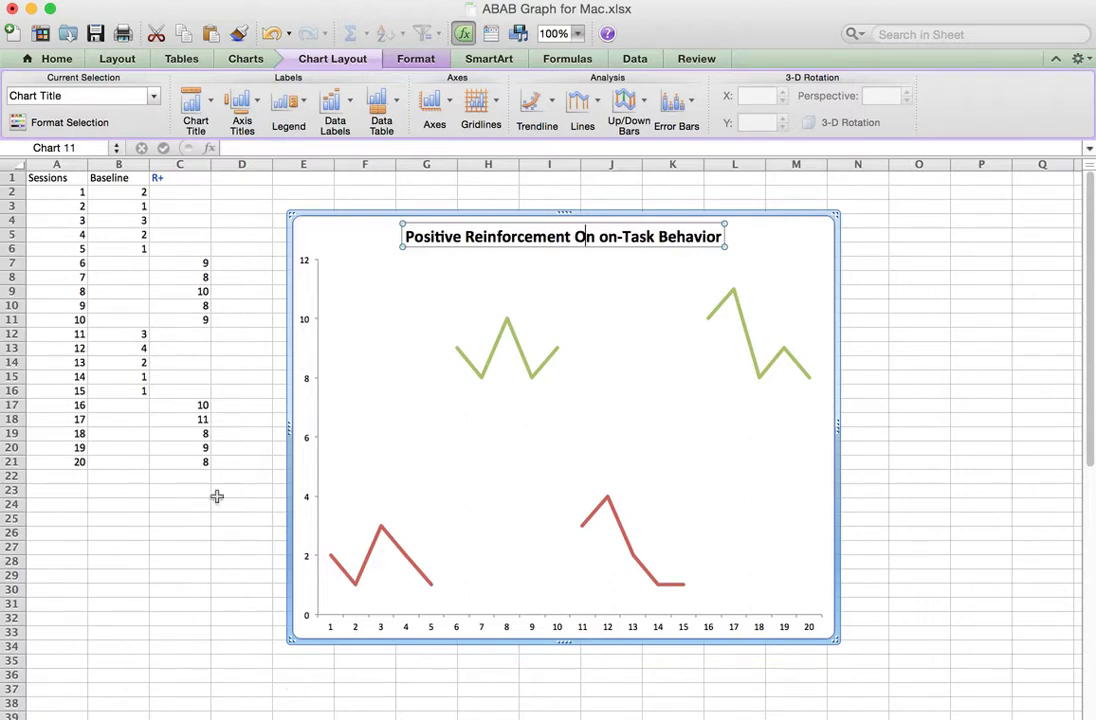
# Step: Add a horizontal axis title below the axis reading "Sessions"
pyautogui.click(258, 104)
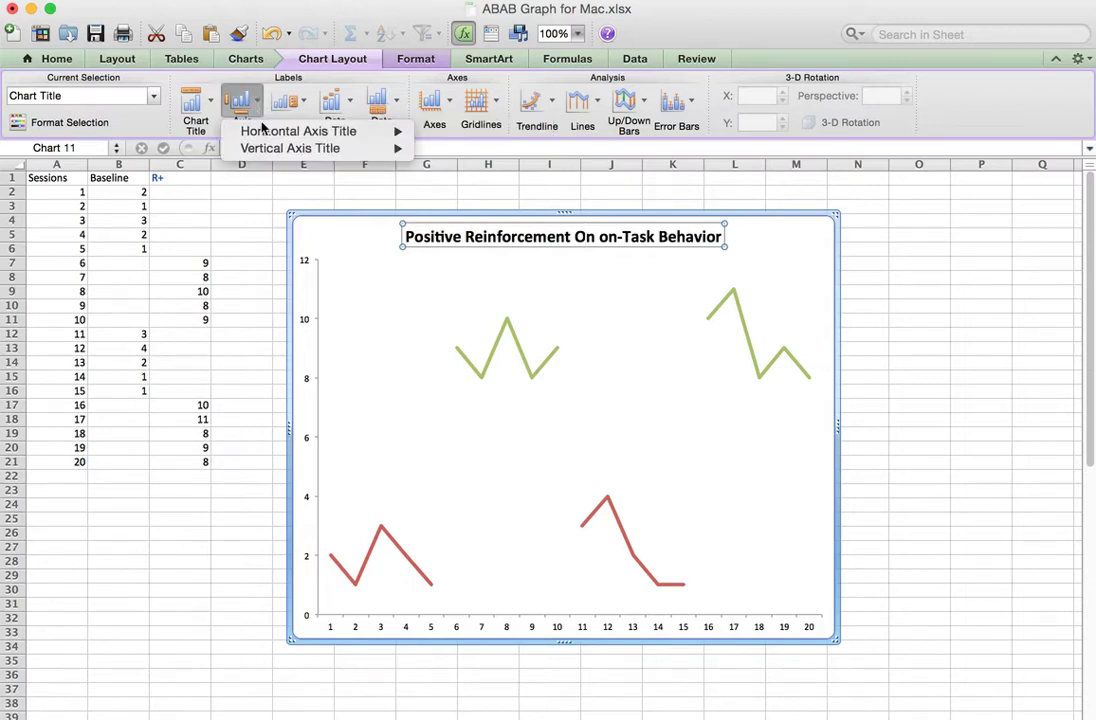
pyautogui.moveTo(262, 128)
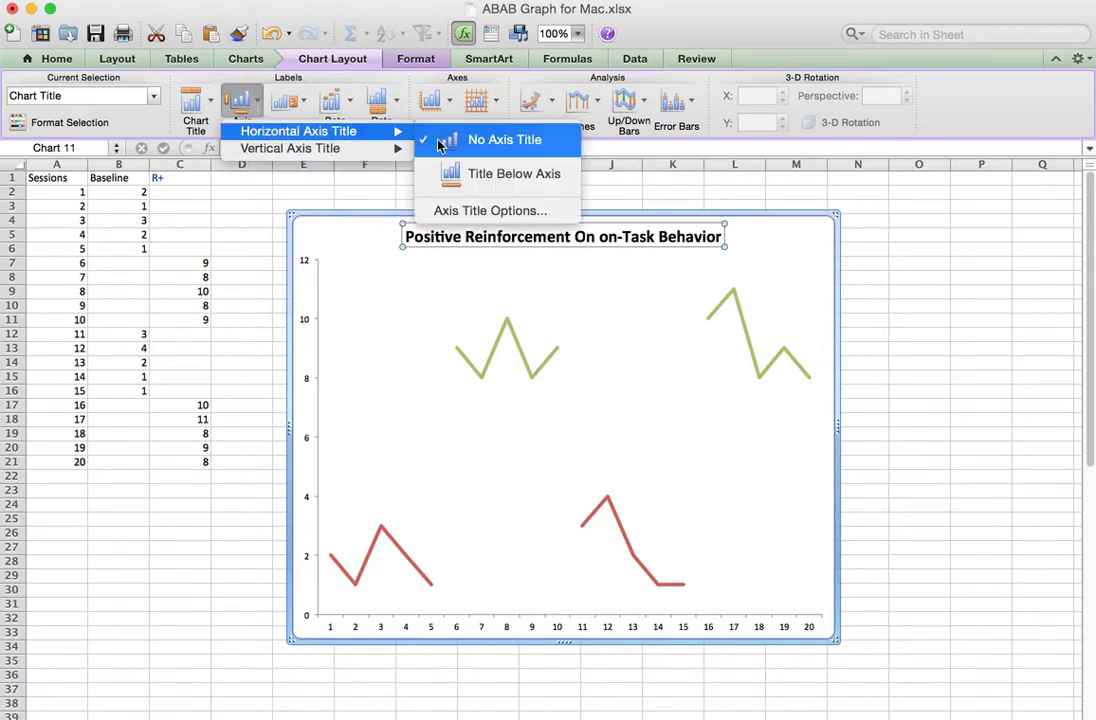
pyautogui.click(490, 177)
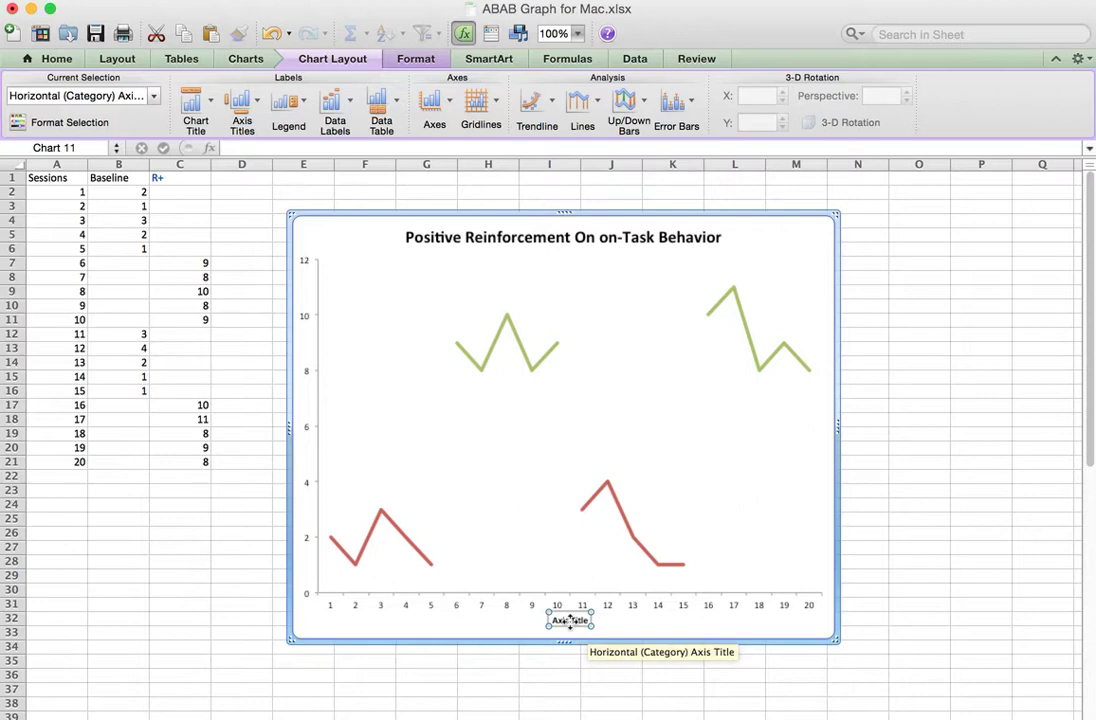
pyautogui.tripleClick(570, 621)
pyautogui.write('Sessions')
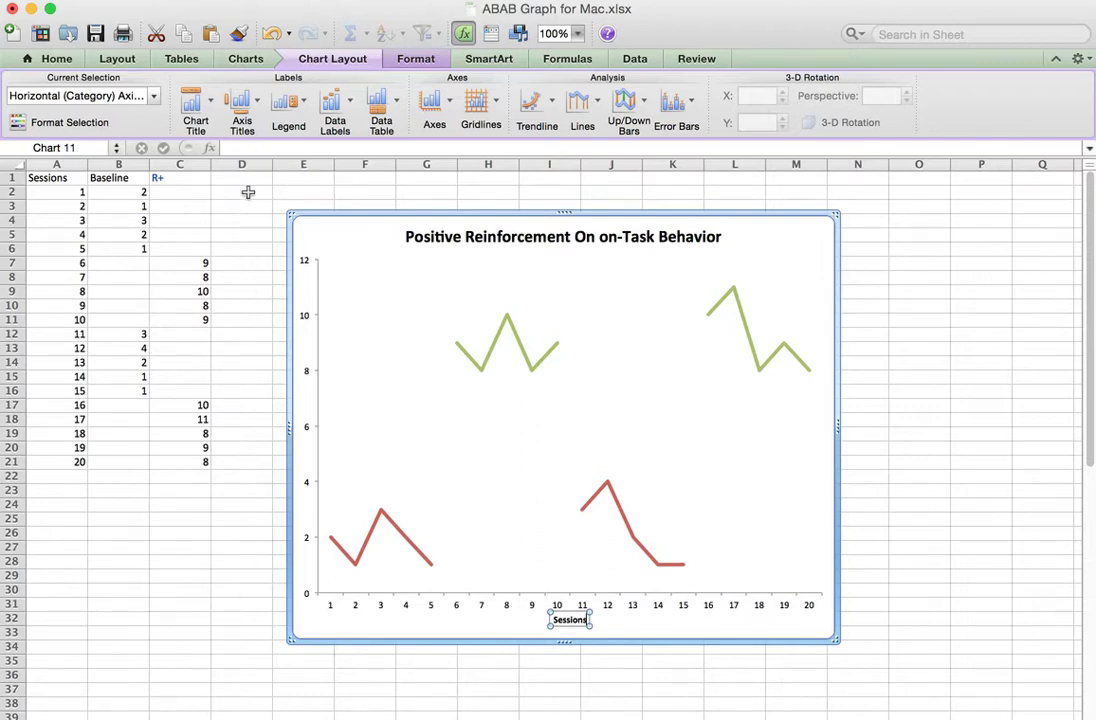
# Step: Add a rotated vertical axis title reading "Percent of Observation Time on-Task"
pyautogui.click(260, 103)
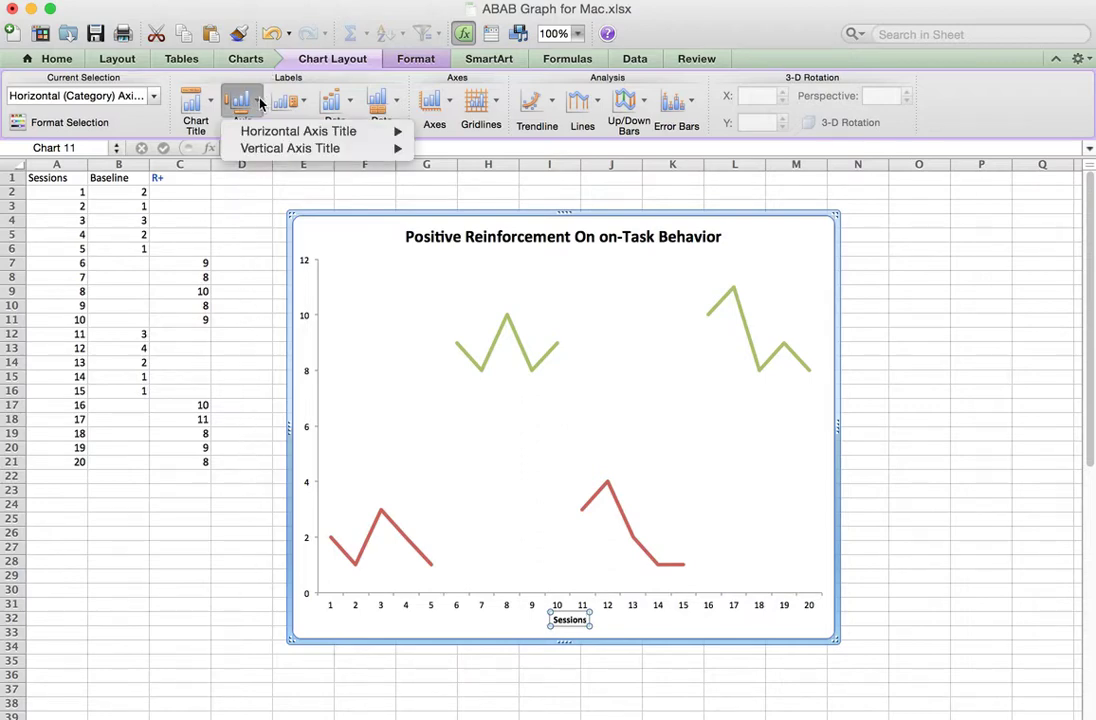
pyautogui.moveTo(264, 149)
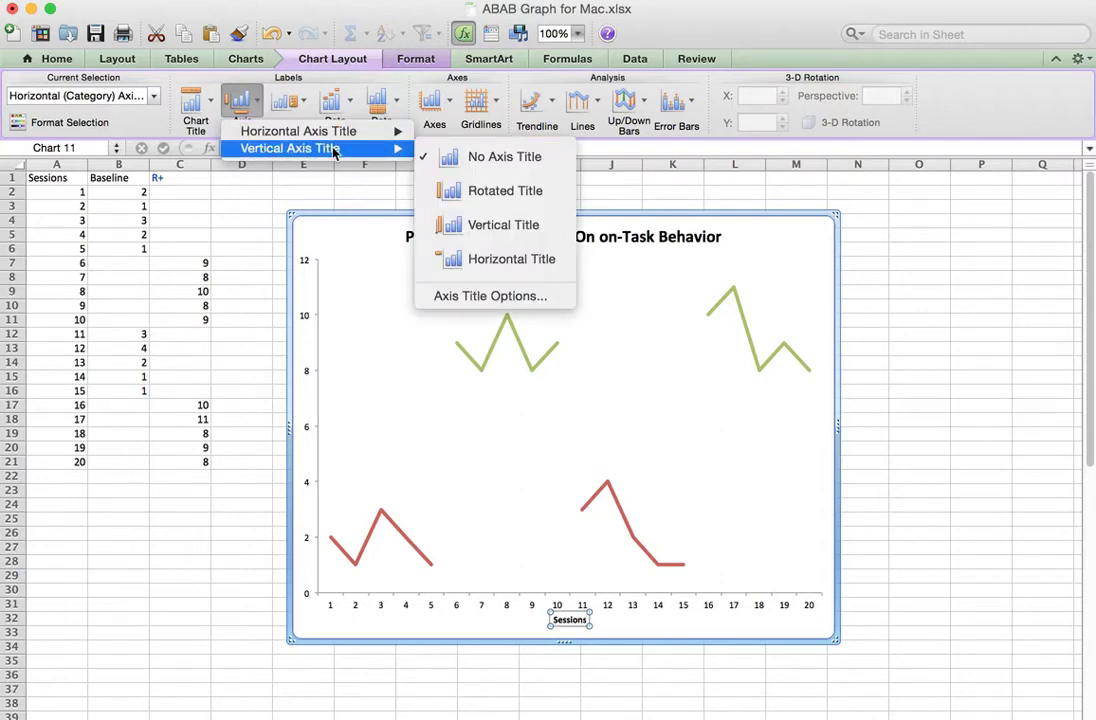
pyautogui.click(486, 201)
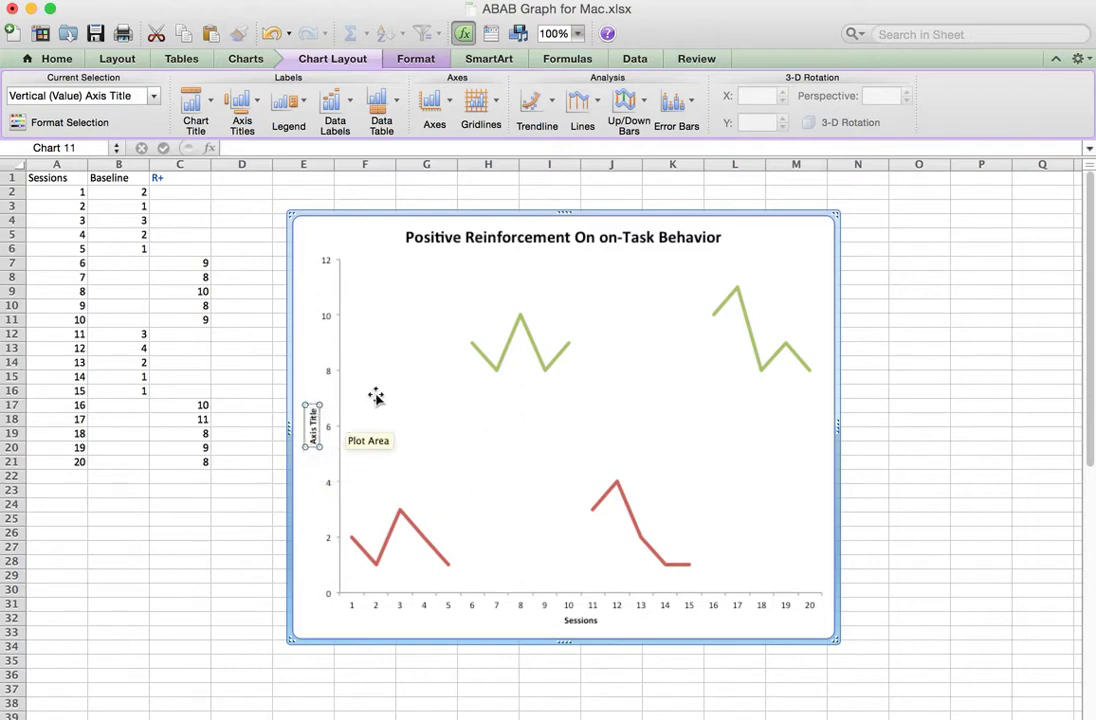
pyautogui.write('Percent')
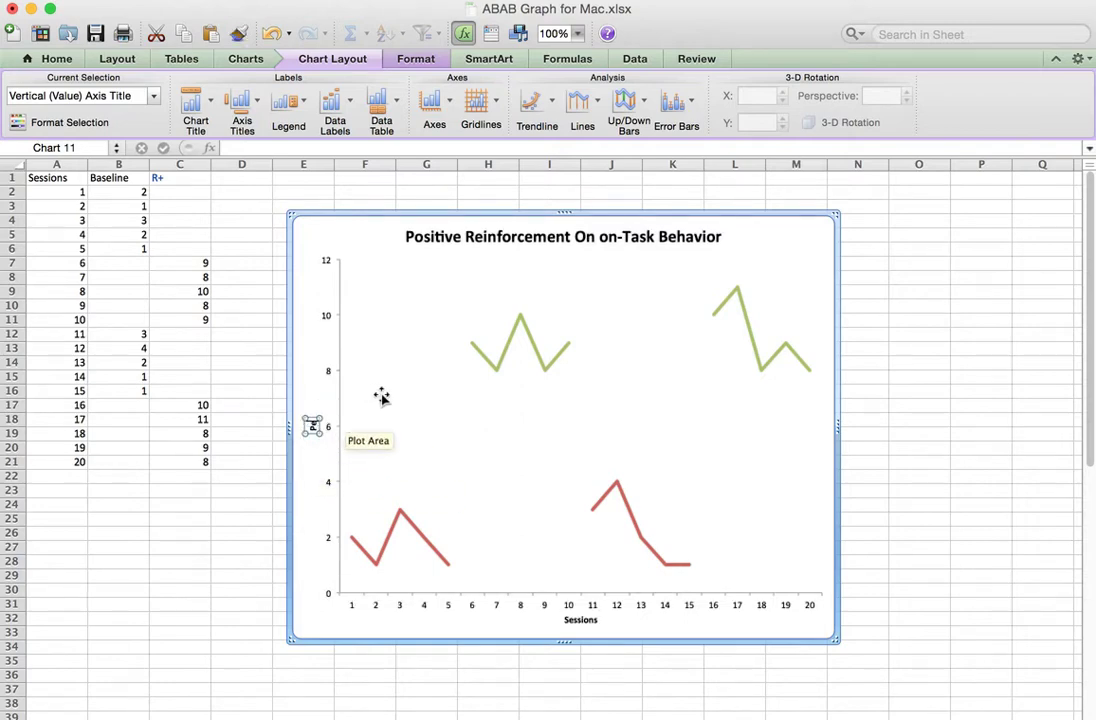
pyautogui.write(' of Observa')
pyautogui.write('on Time on')
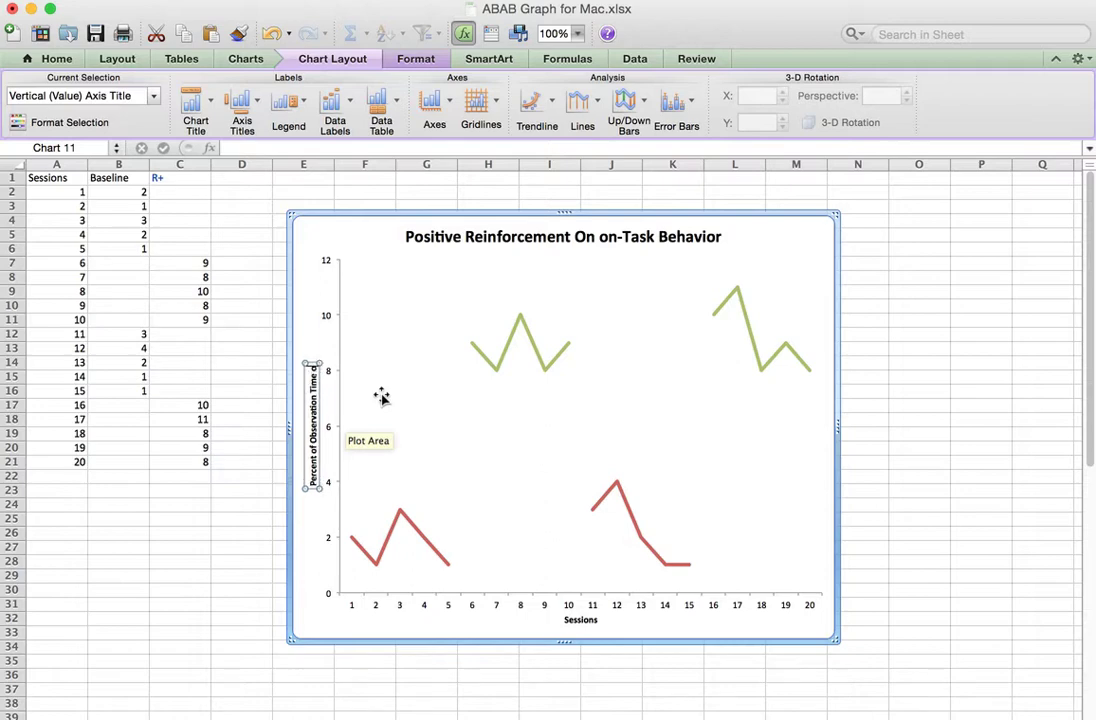
pyautogui.write('-Task')
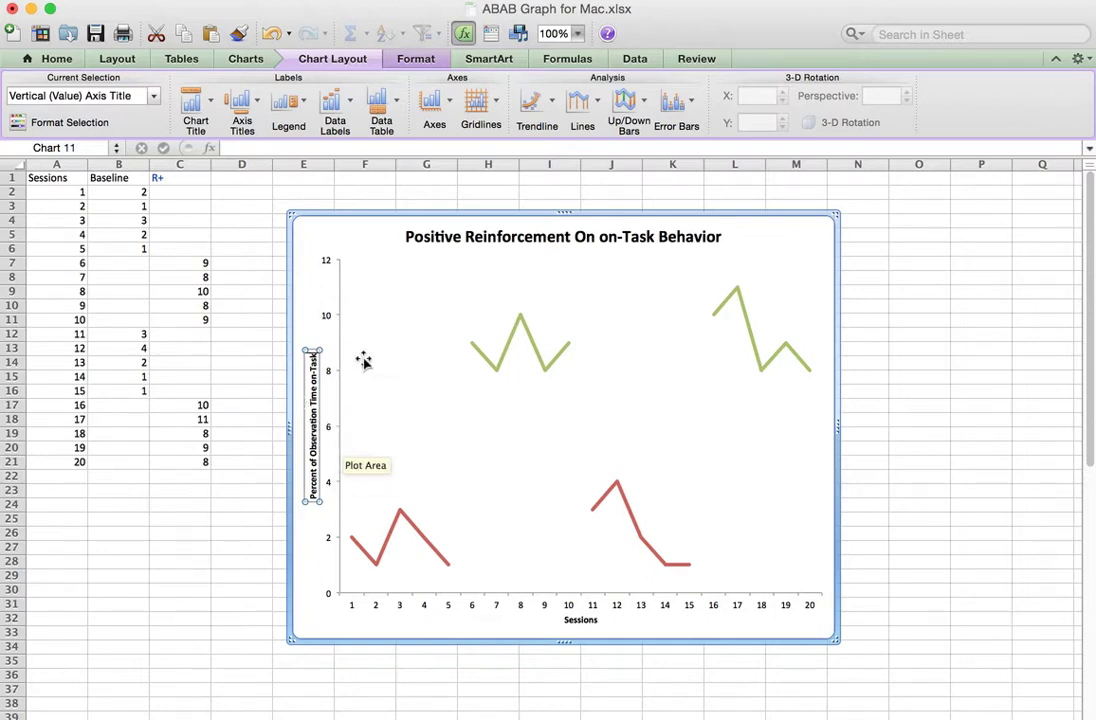
# Step: Add data labels showing the values on the chart's data series
pyautogui.click(352, 103)
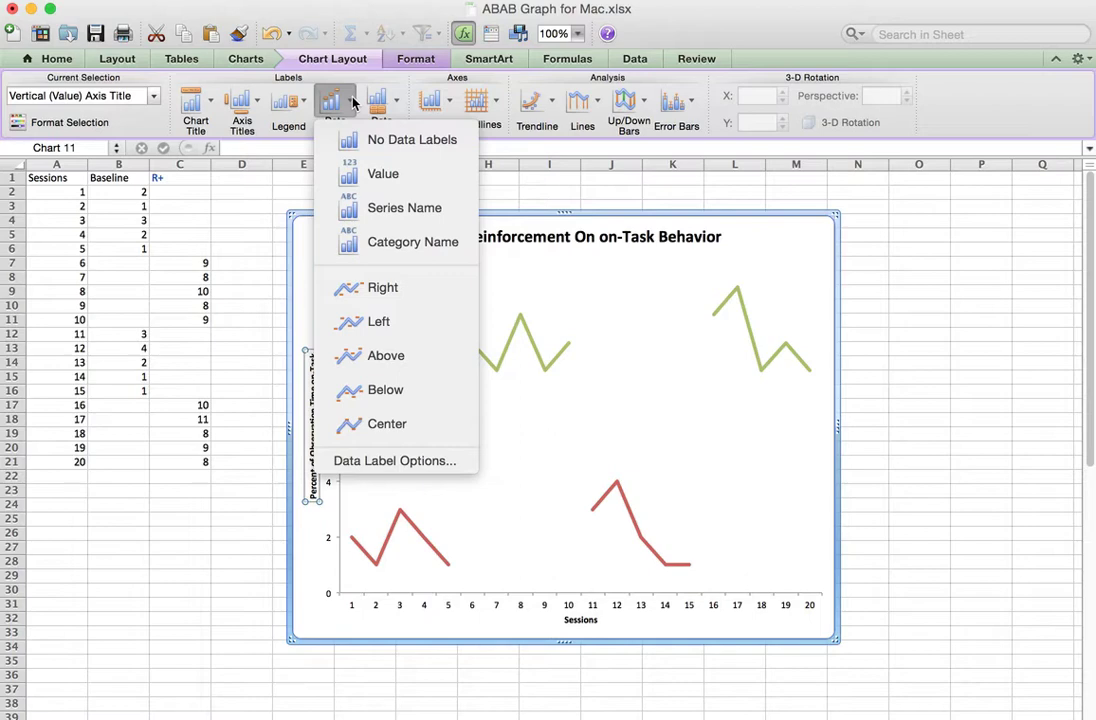
pyautogui.click(388, 178)
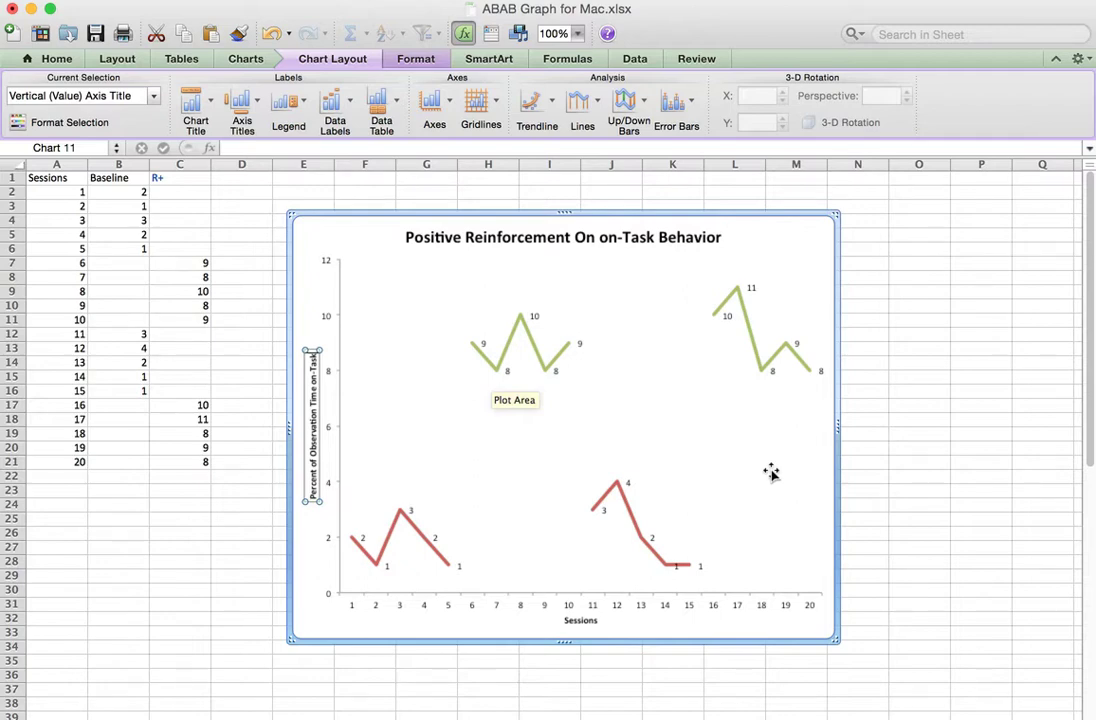
# Step: Format the R+ series line as solid black with a 1 pt weight
pyautogui.click(518, 326)
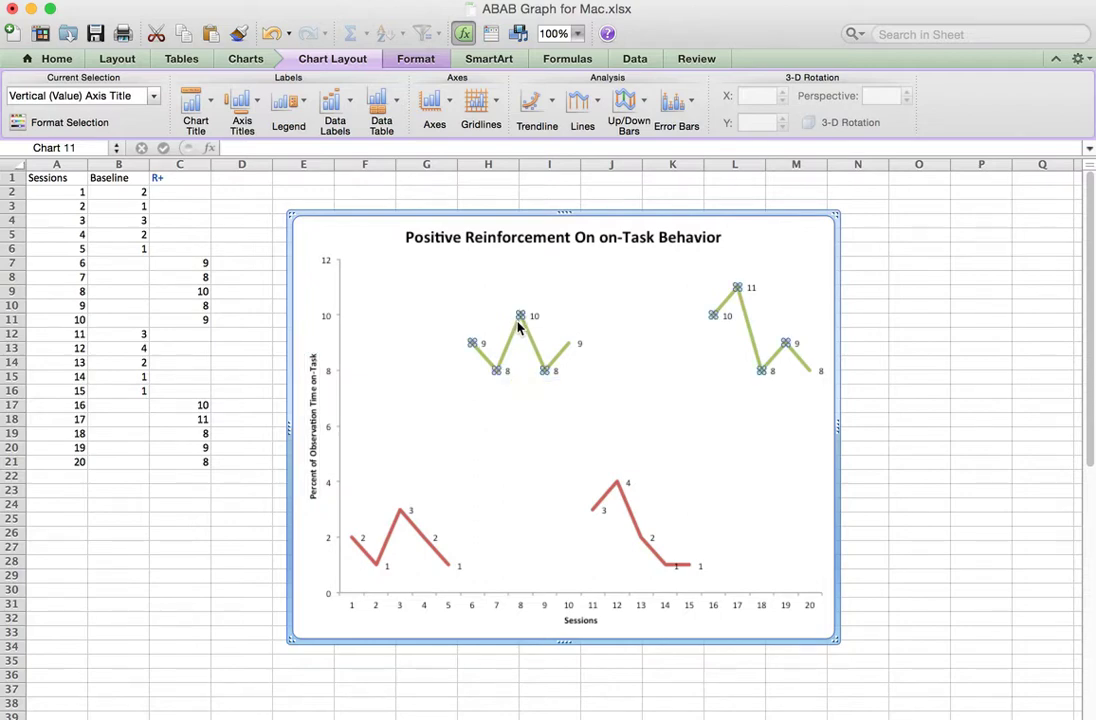
pyautogui.doubleClick(518, 326)
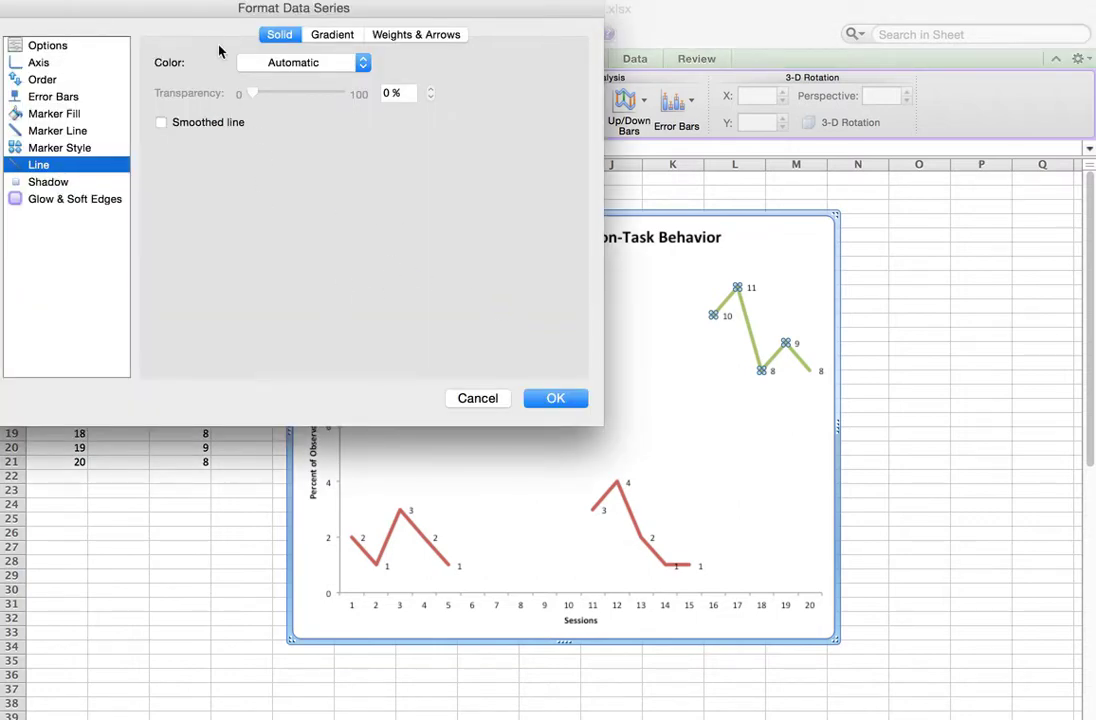
pyautogui.moveTo(208, 14); pyautogui.dragTo(353, 124)
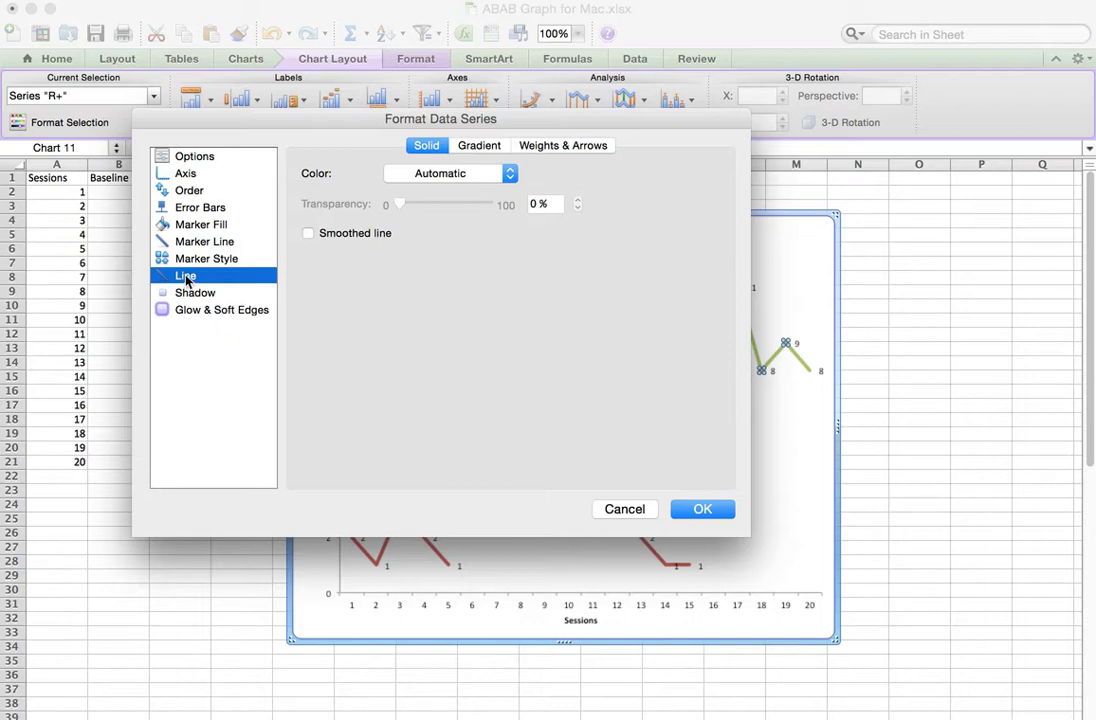
pyautogui.click(510, 175)
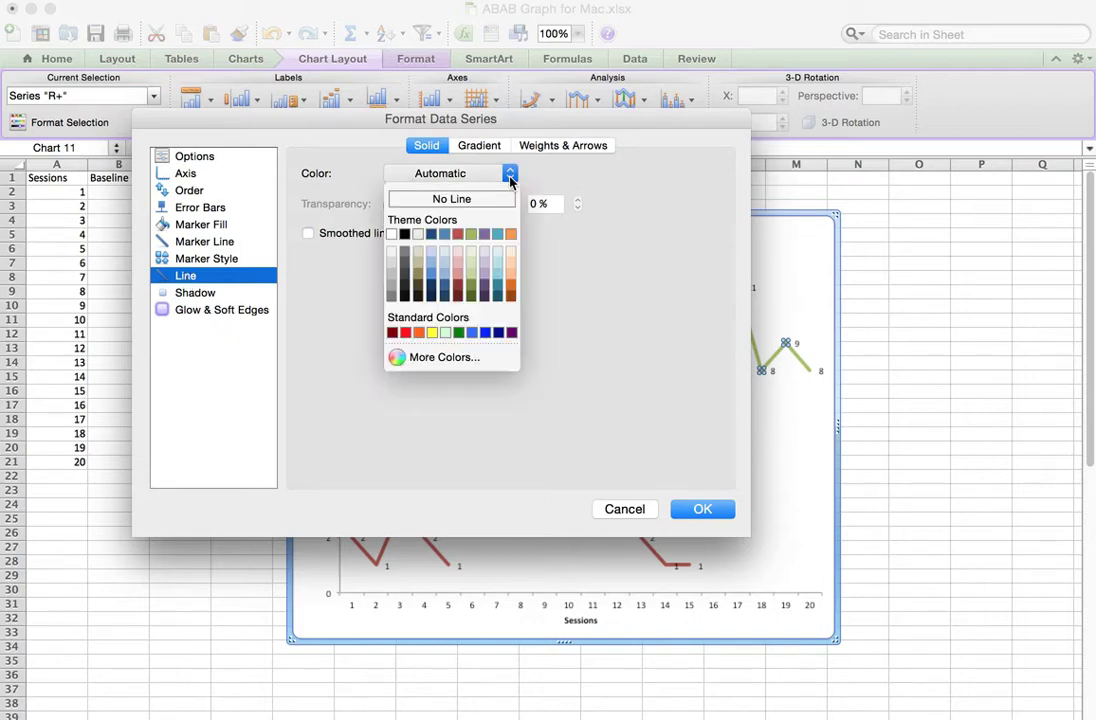
pyautogui.click(405, 236)
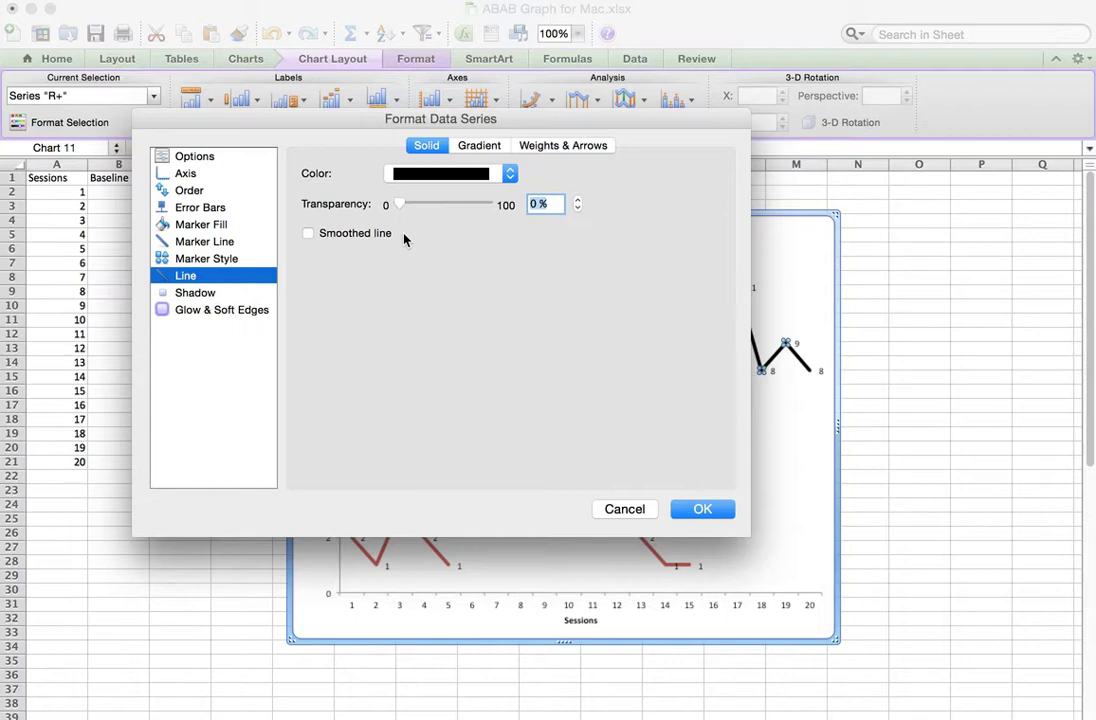
pyautogui.click(584, 146)
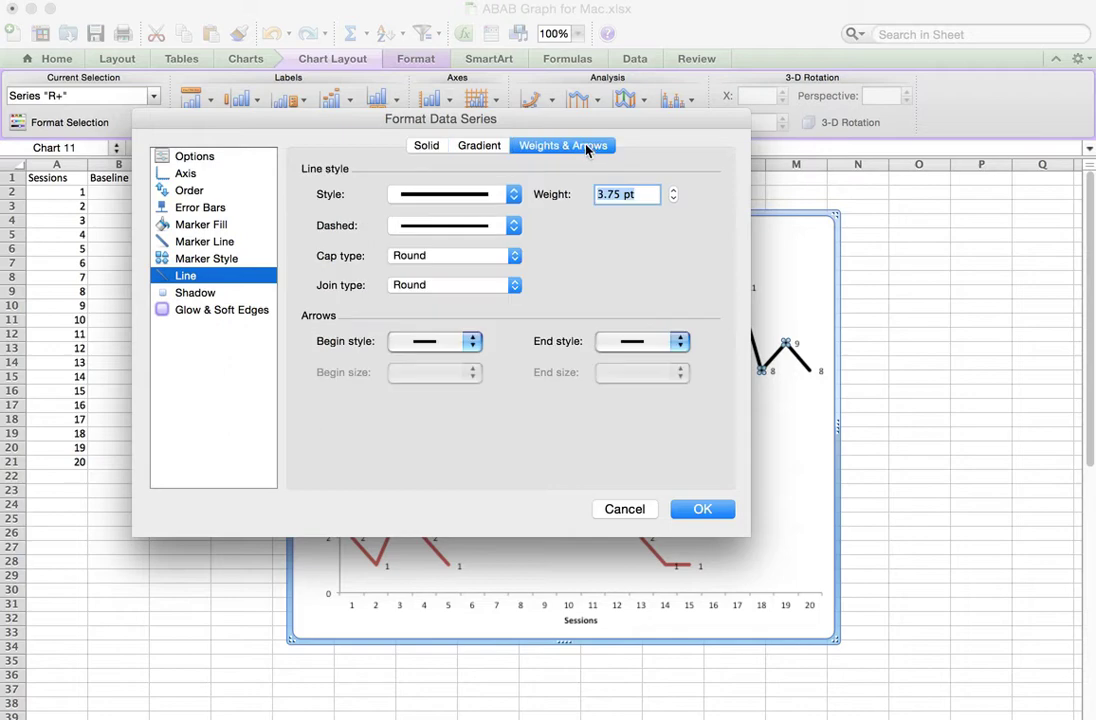
pyautogui.click(513, 195)
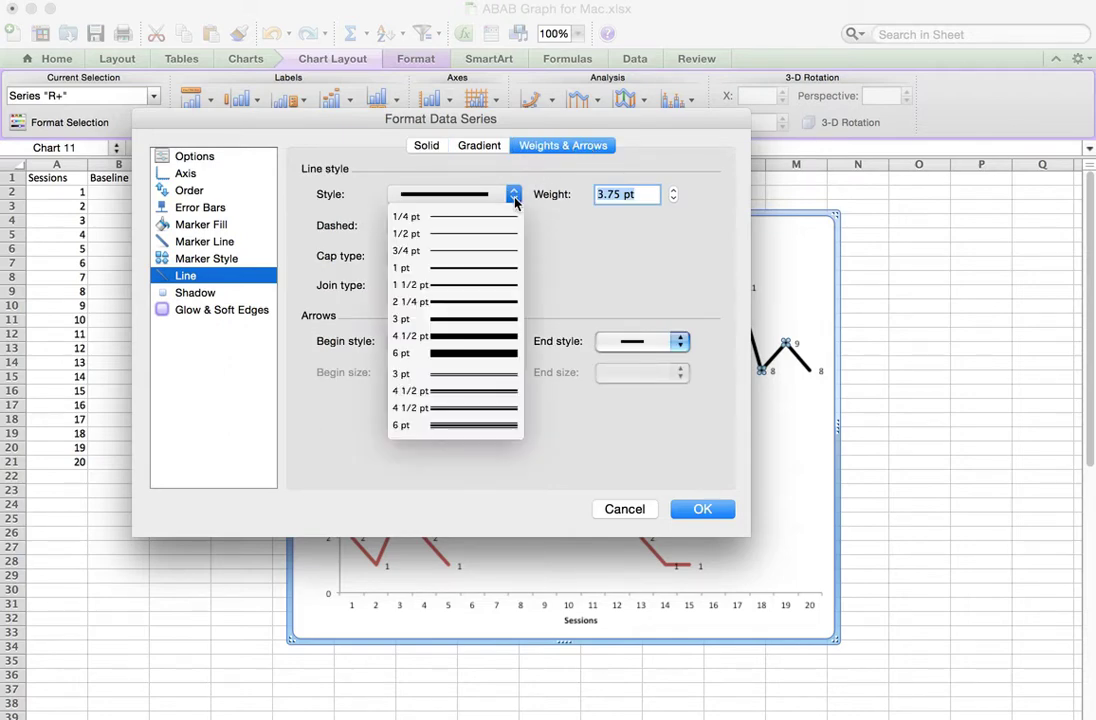
pyautogui.click(475, 268)
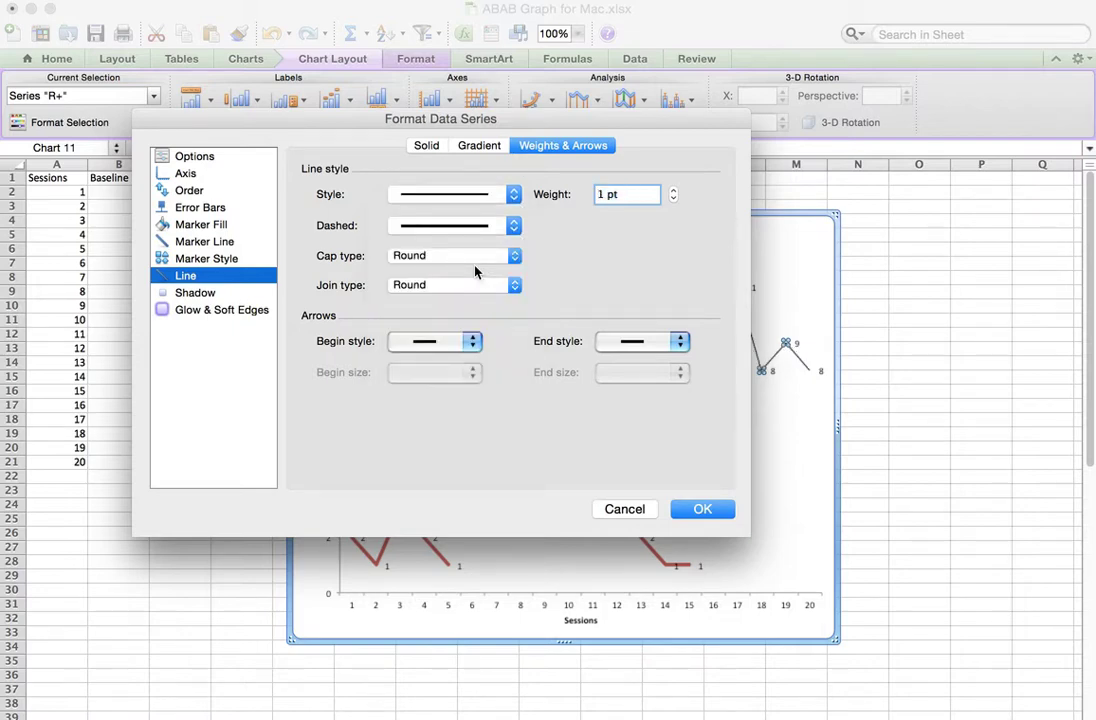
pyautogui.click(691, 513)
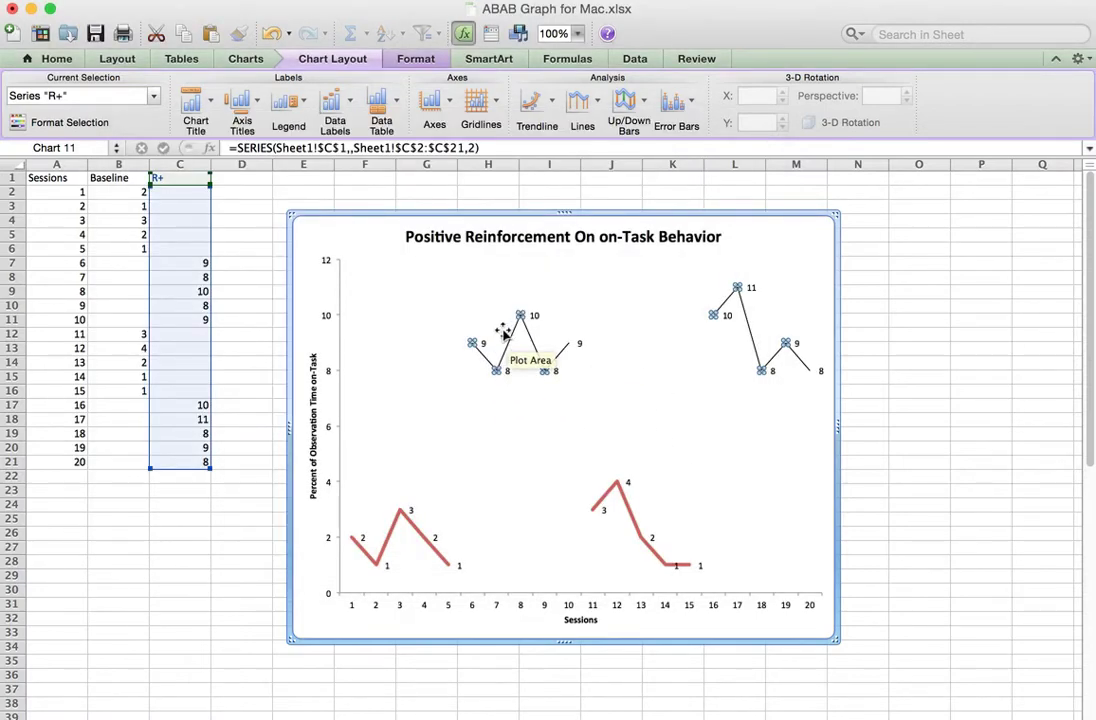
pyautogui.moveTo(521, 315)
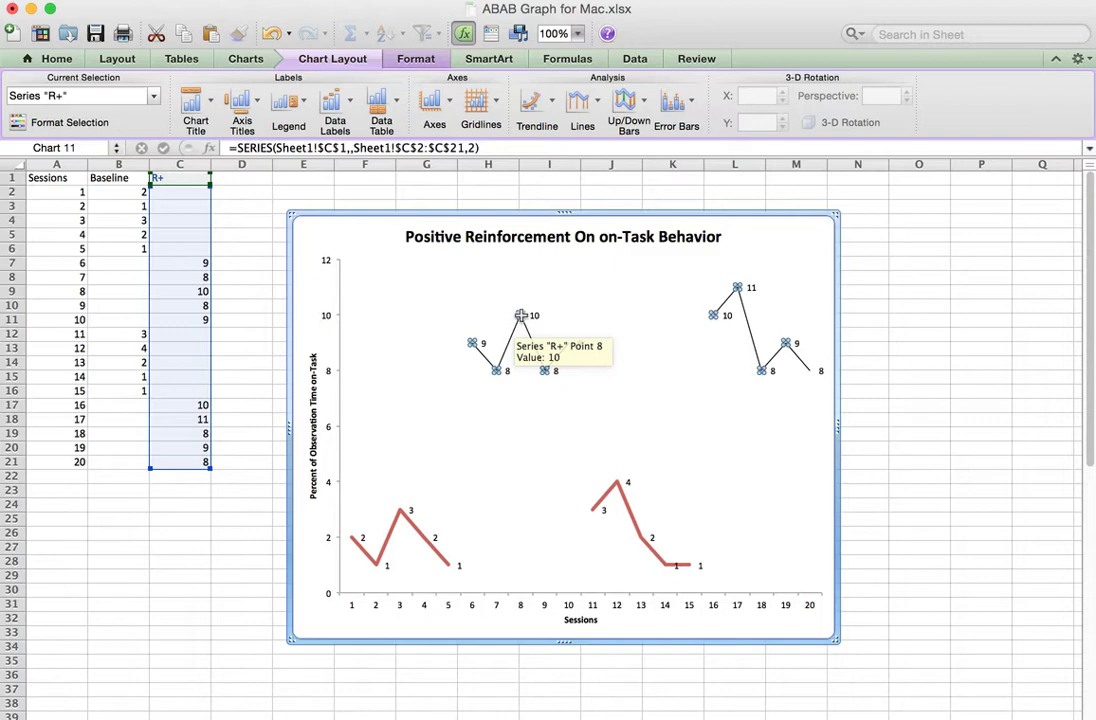
pyautogui.click(516, 482)
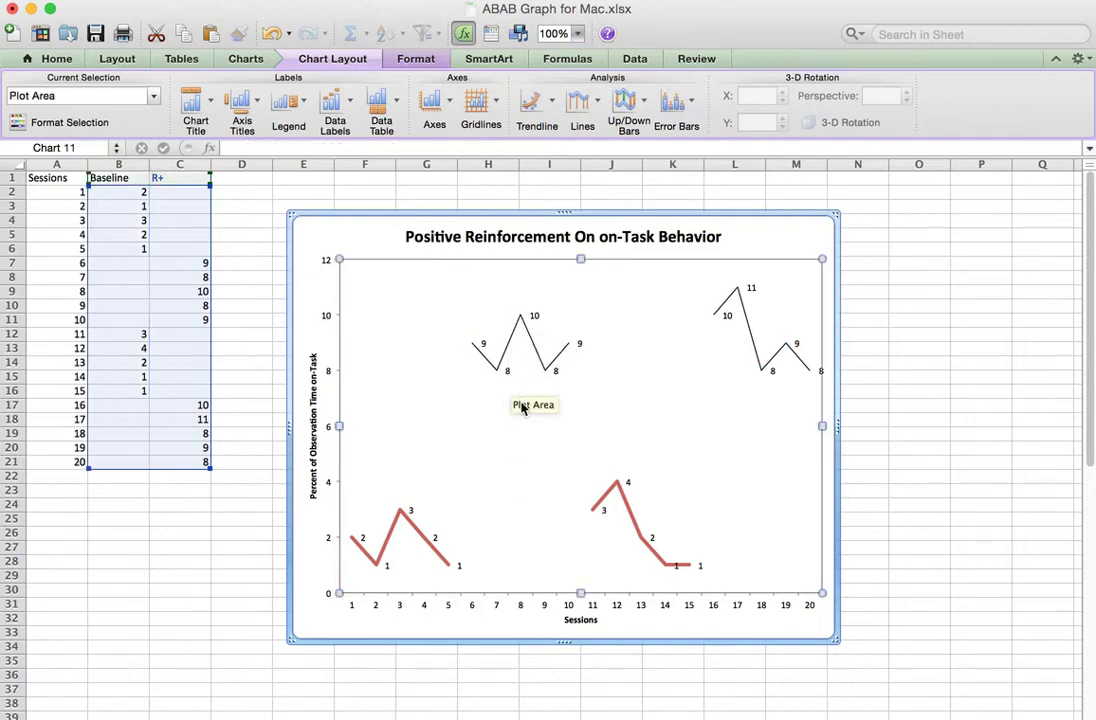
# Step: Set both the marker fill and the marker line colour of the R+ series to black
pyautogui.click(521, 317)
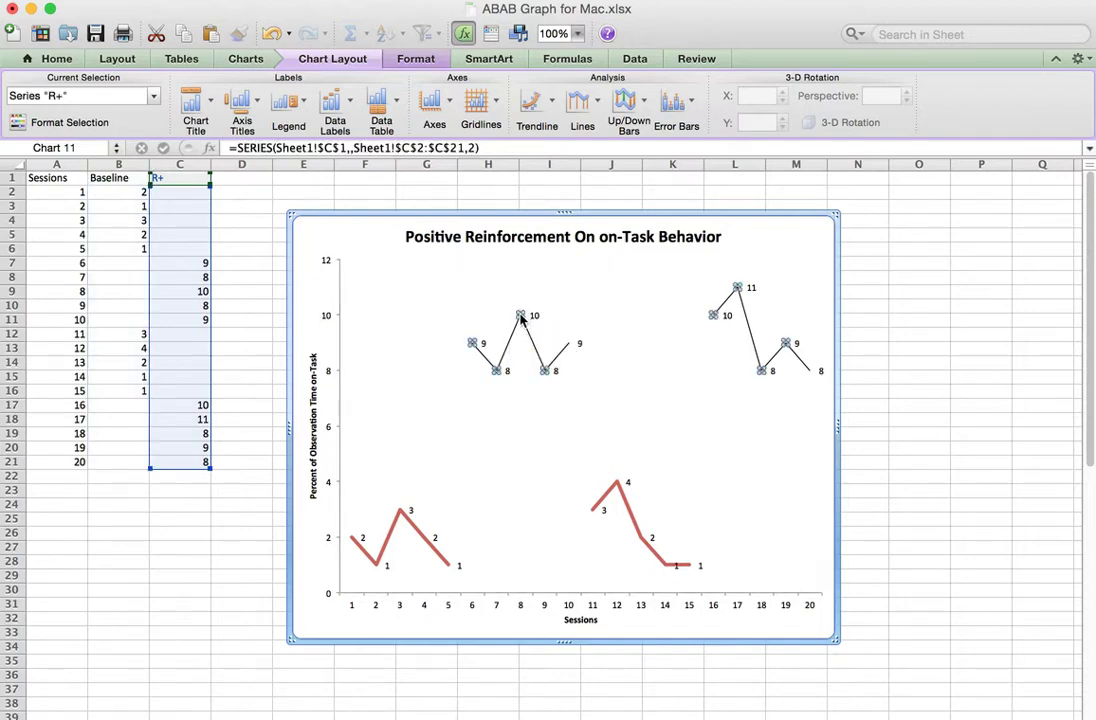
pyautogui.doubleClick(521, 317)
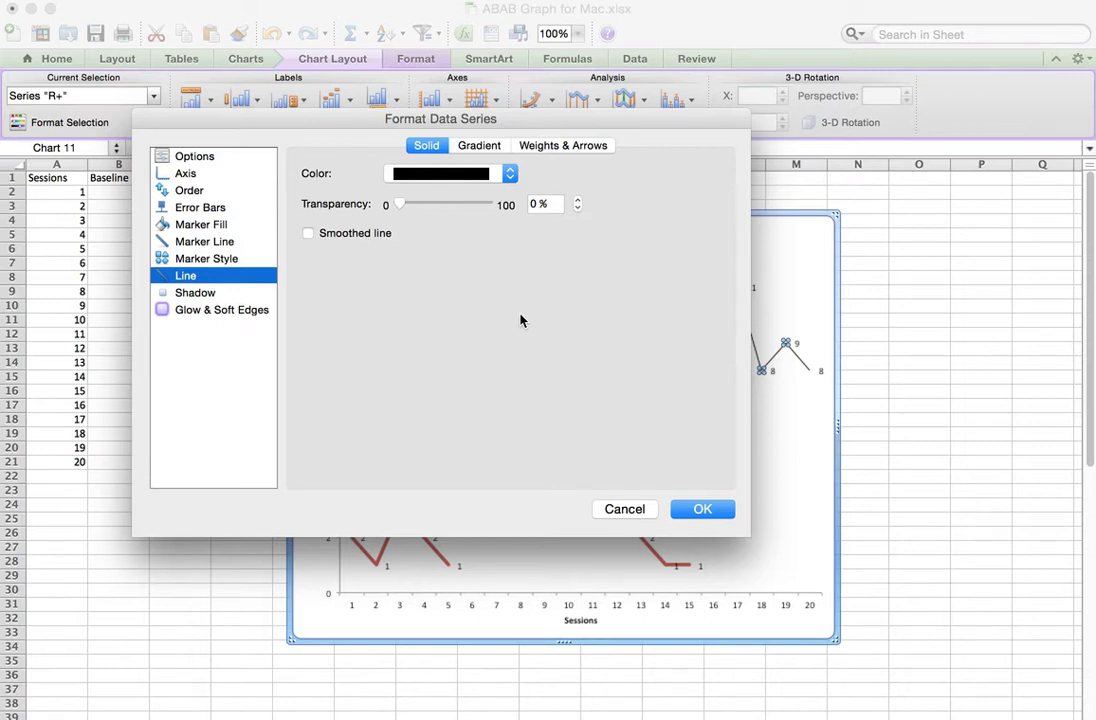
pyautogui.click(197, 225)
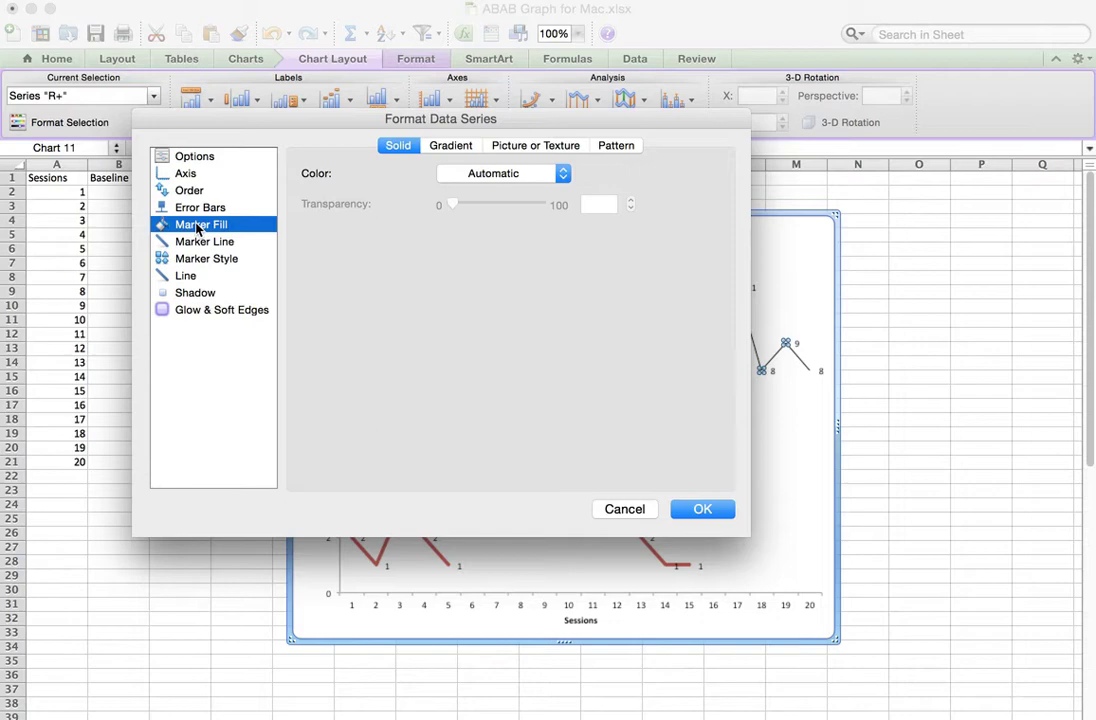
pyautogui.click(563, 175)
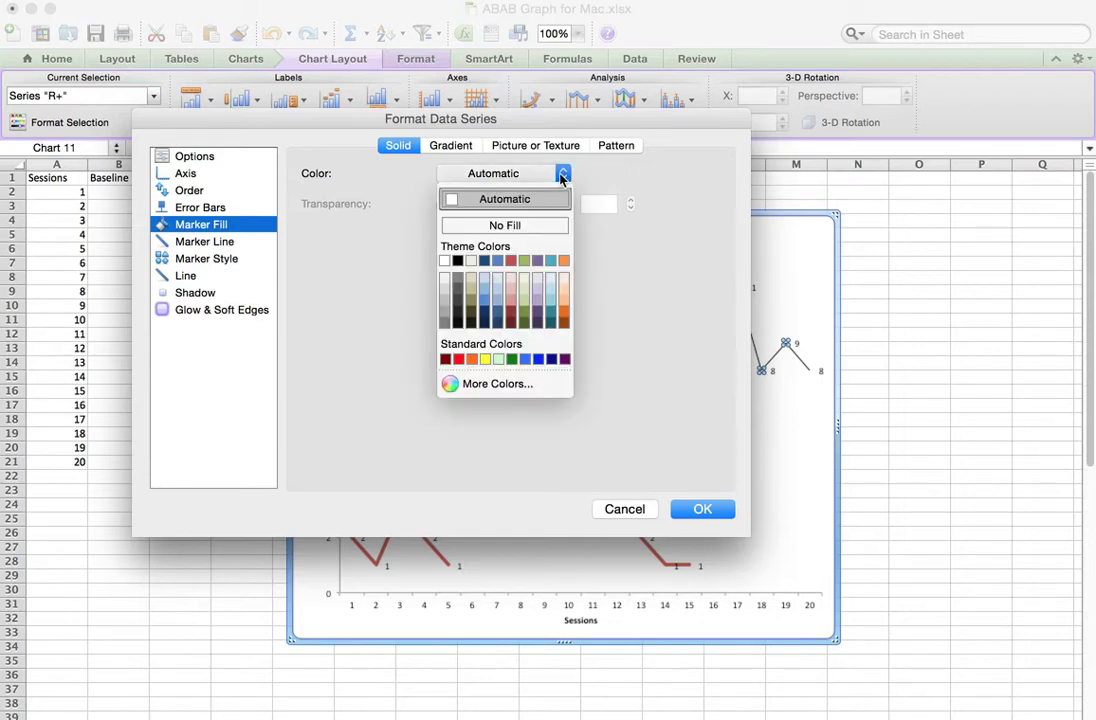
pyautogui.click(457, 261)
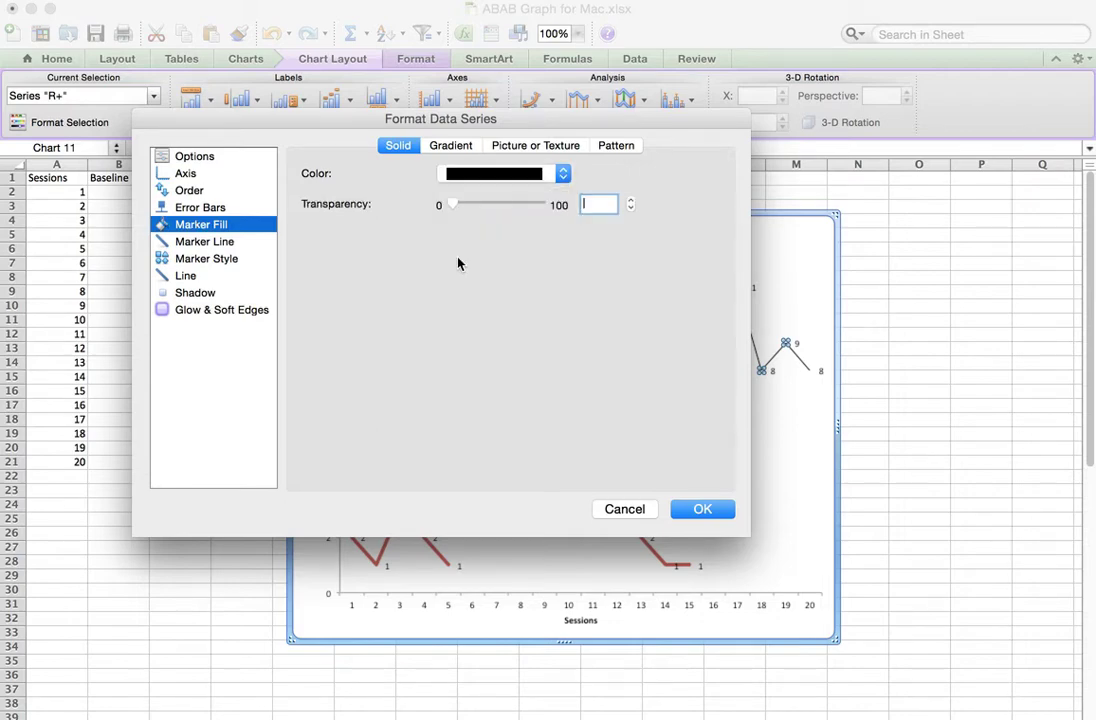
pyautogui.click(229, 245)
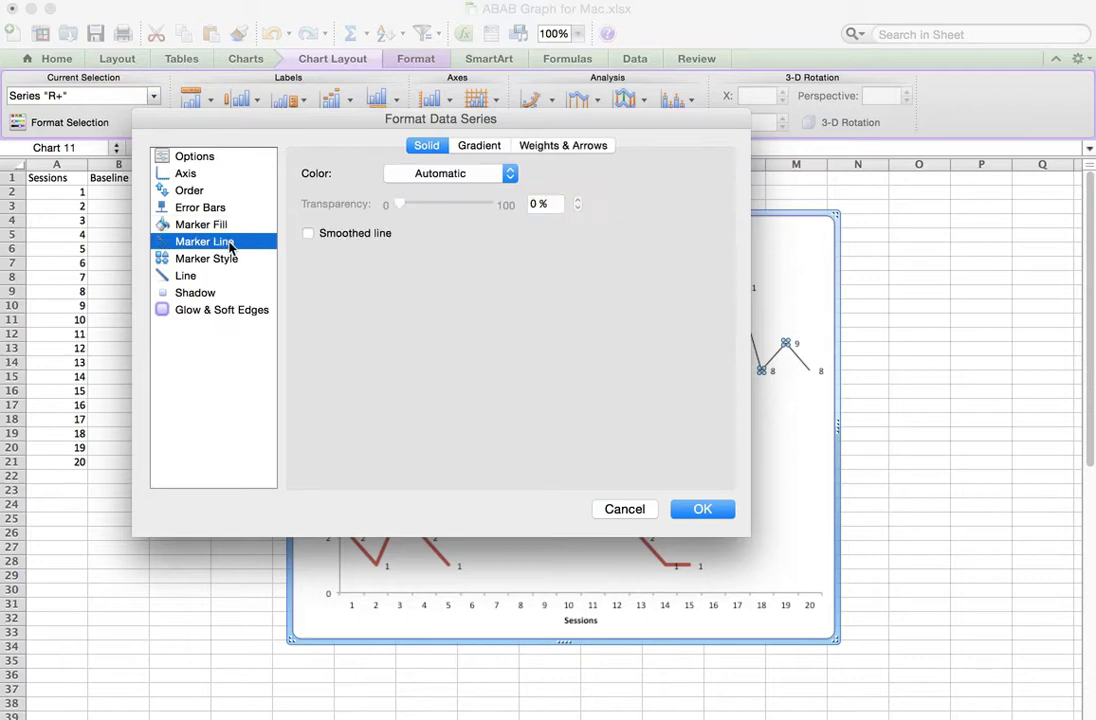
pyautogui.click(510, 177)
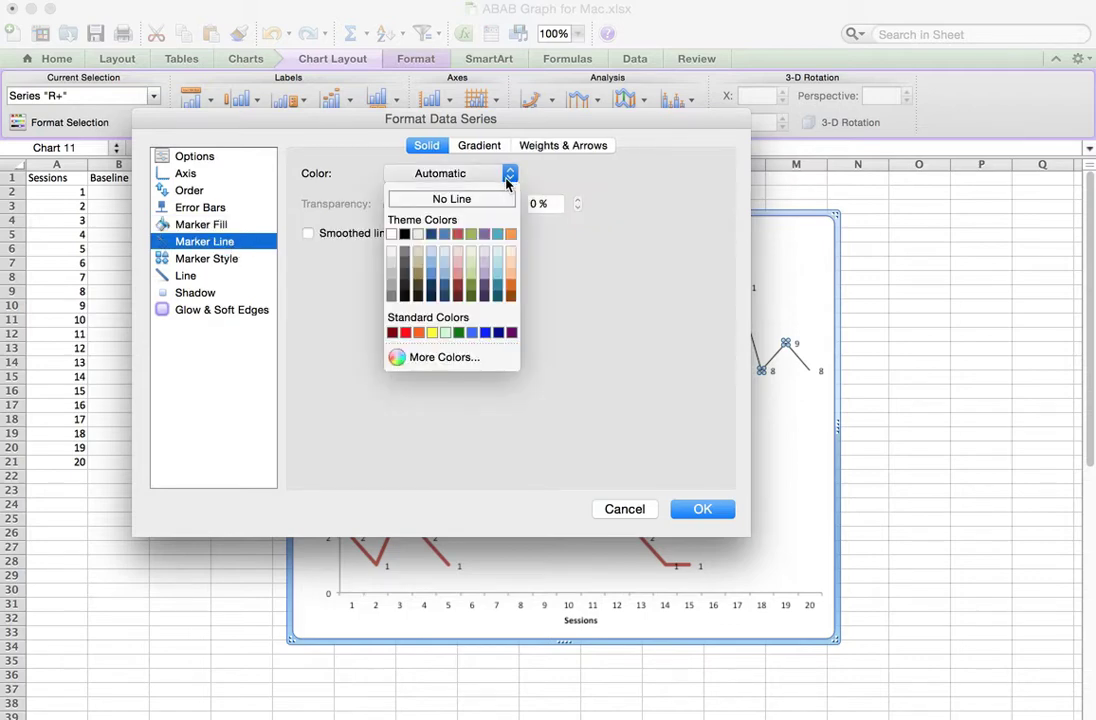
pyautogui.click(404, 235)
# Step: Give the R+ series circle markers, increase their size by three increments and apply the formatting
pyautogui.click(193, 262)
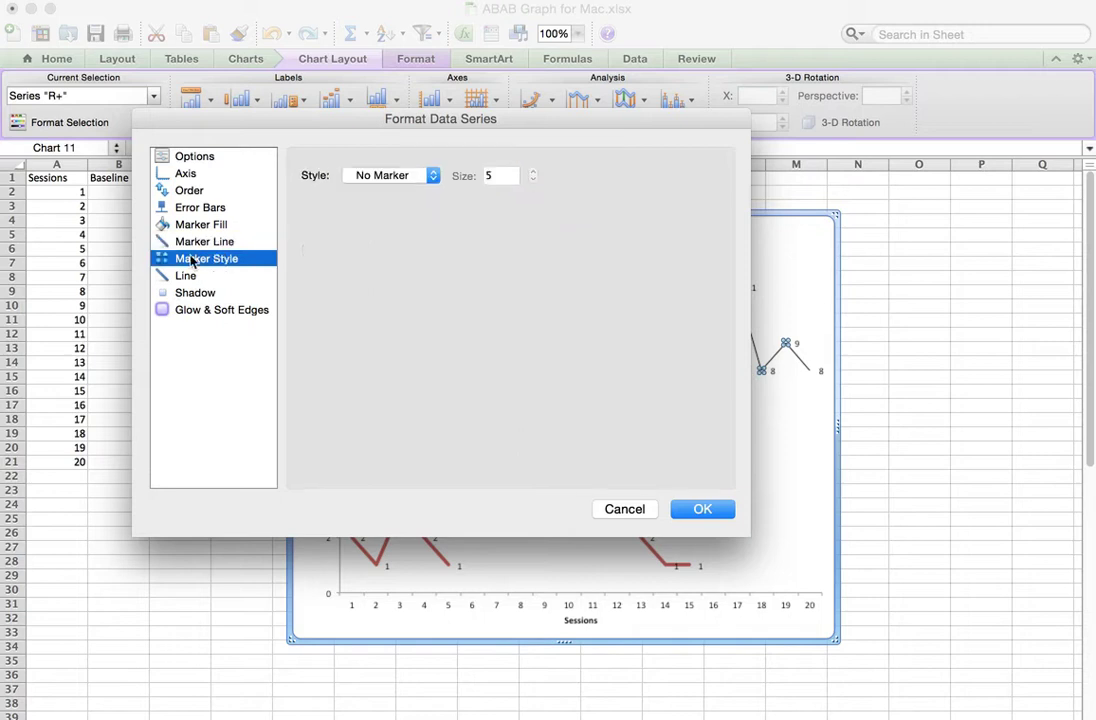
pyautogui.click(433, 175)
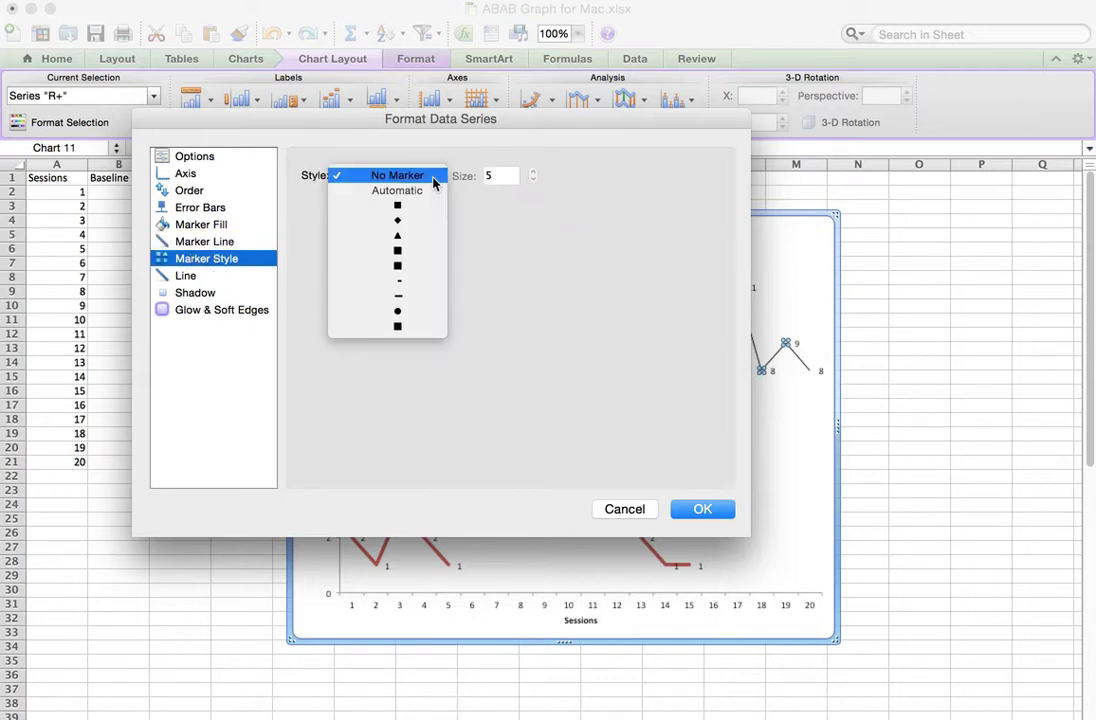
pyautogui.click(414, 313)
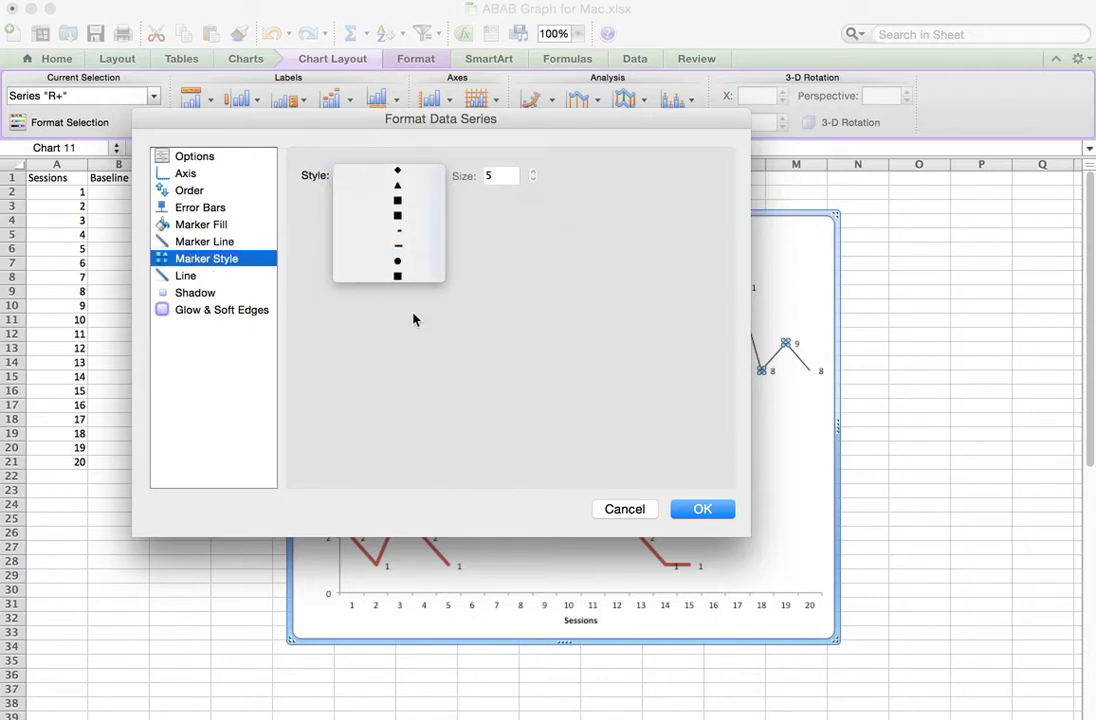
pyautogui.click(533, 172)
pyautogui.click(533, 172)
pyautogui.click(533, 172)
pyautogui.click(699, 508)
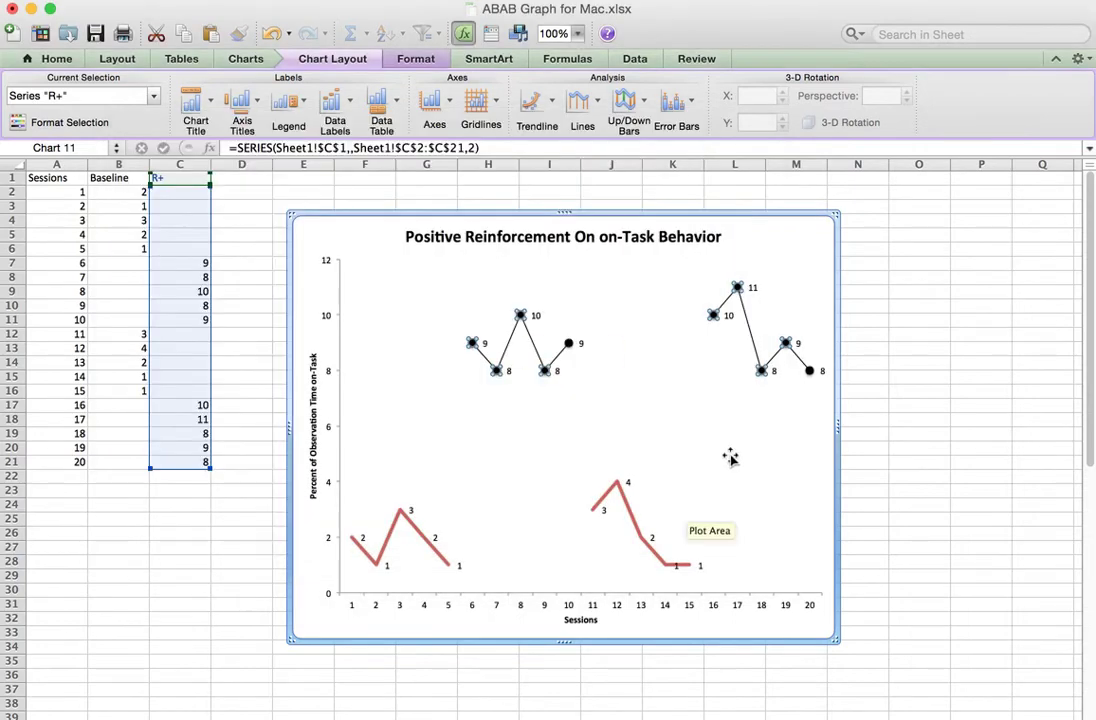
pyautogui.click(506, 487)
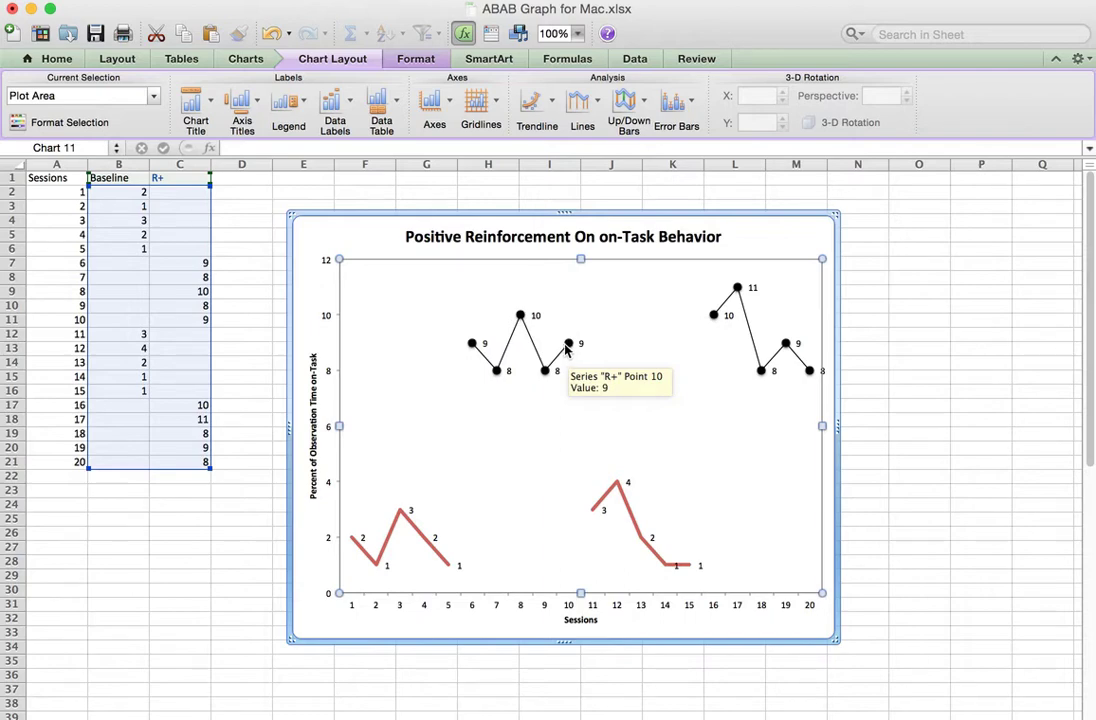
# Step: Format the Baseline series line as solid black with a 1 pt weight
pyautogui.click(399, 516)
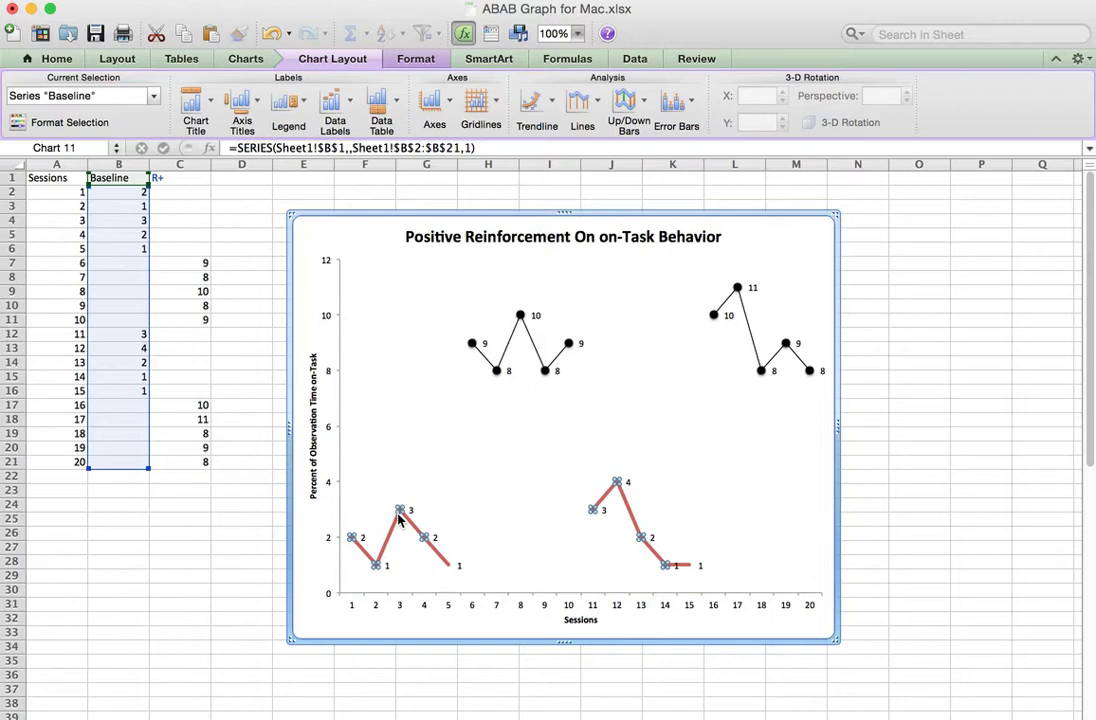
pyautogui.doubleClick(399, 516)
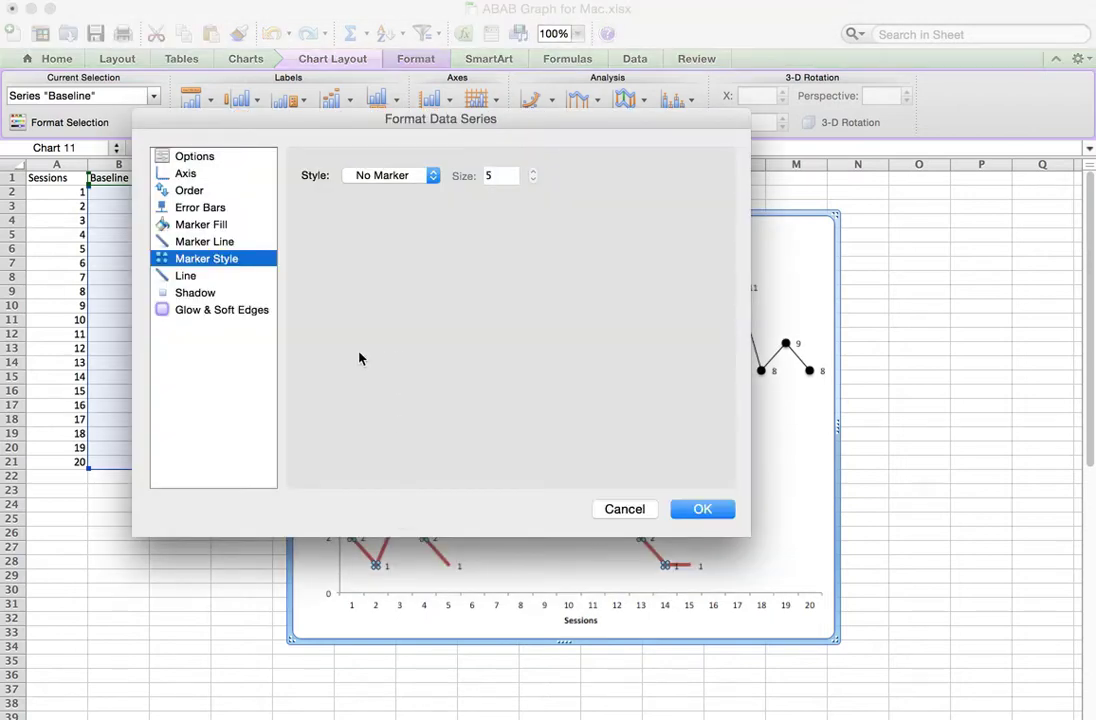
pyautogui.click(186, 277)
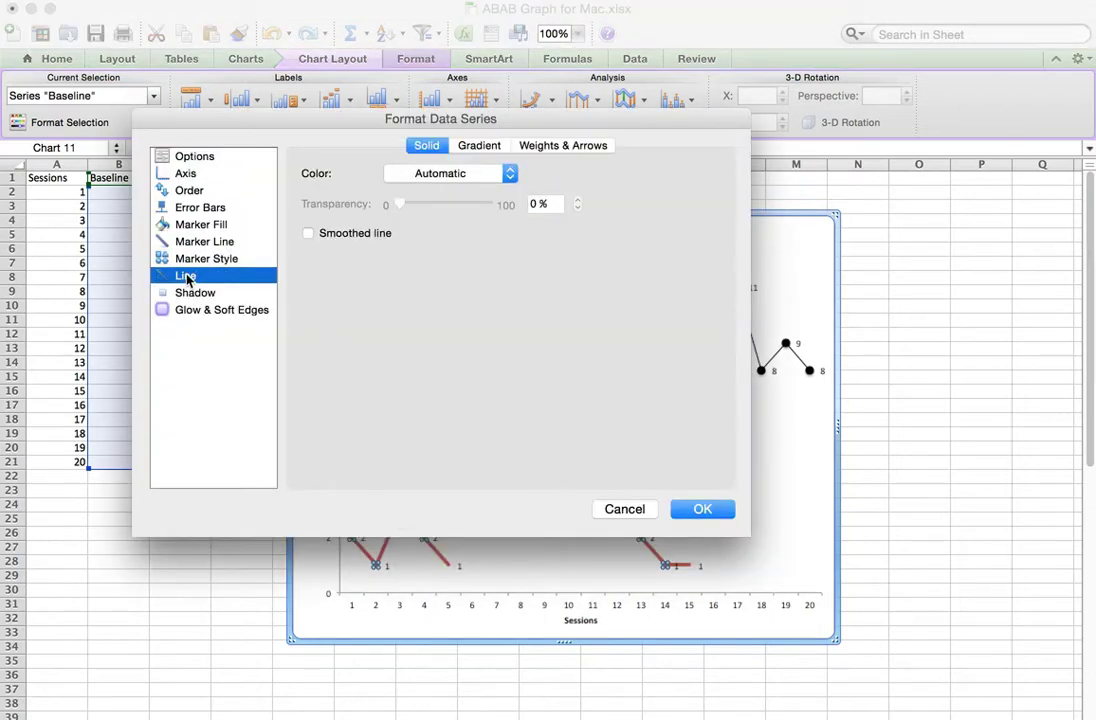
pyautogui.click(509, 176)
pyautogui.click(405, 235)
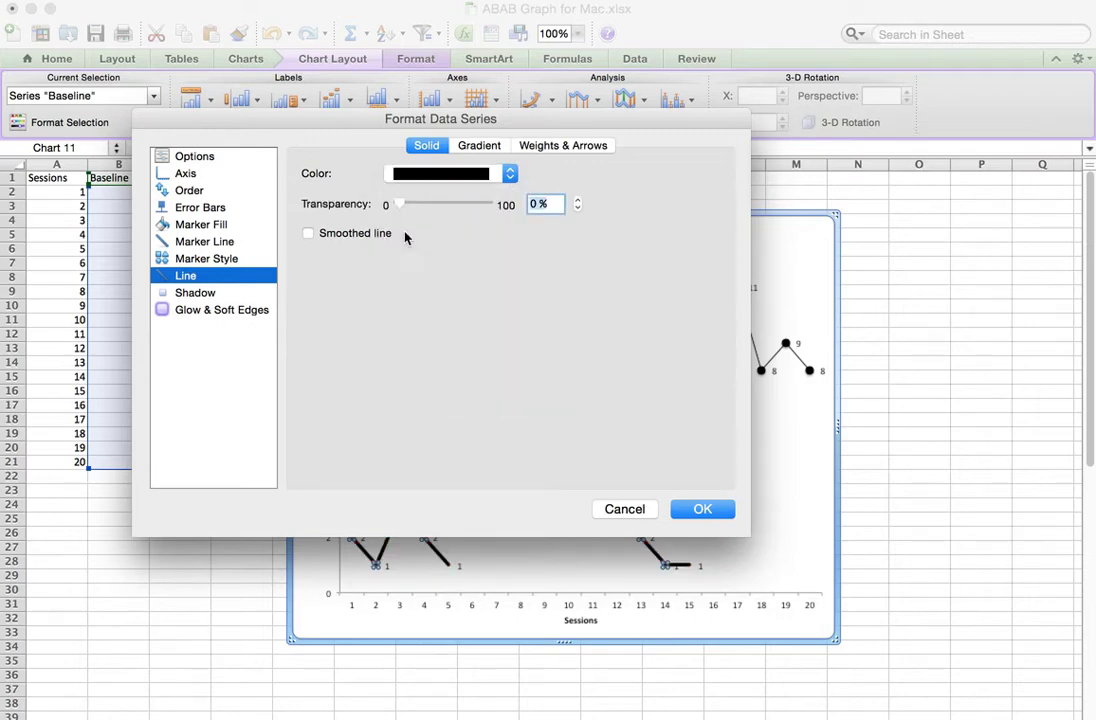
pyautogui.click(551, 146)
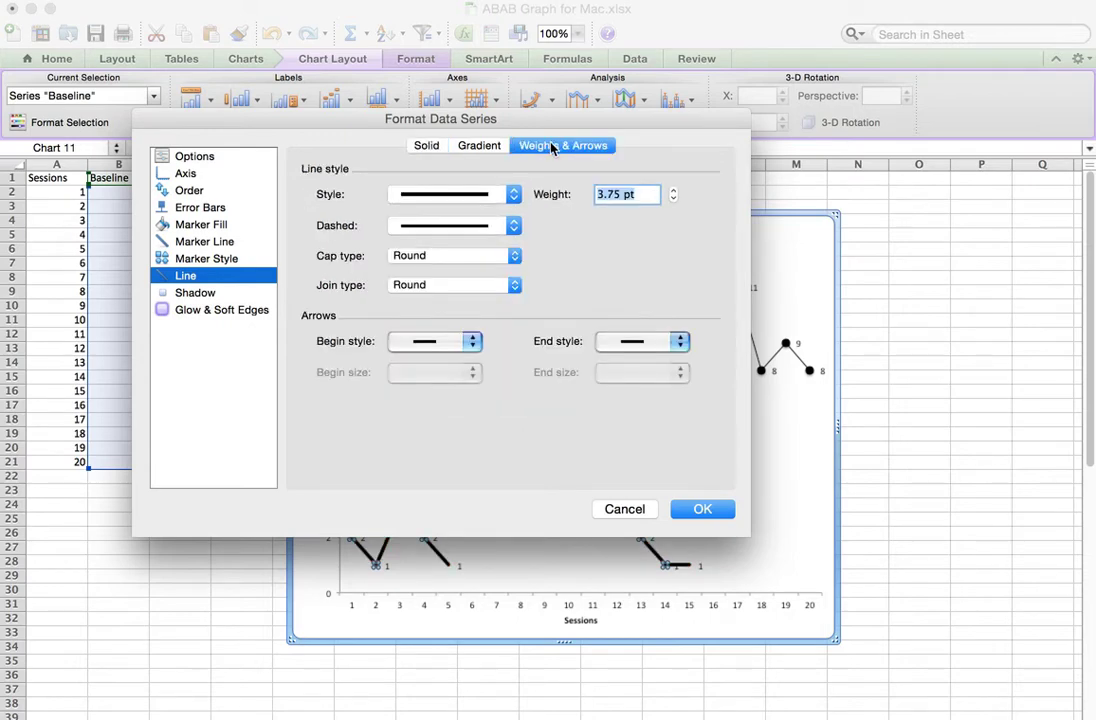
pyautogui.click(513, 196)
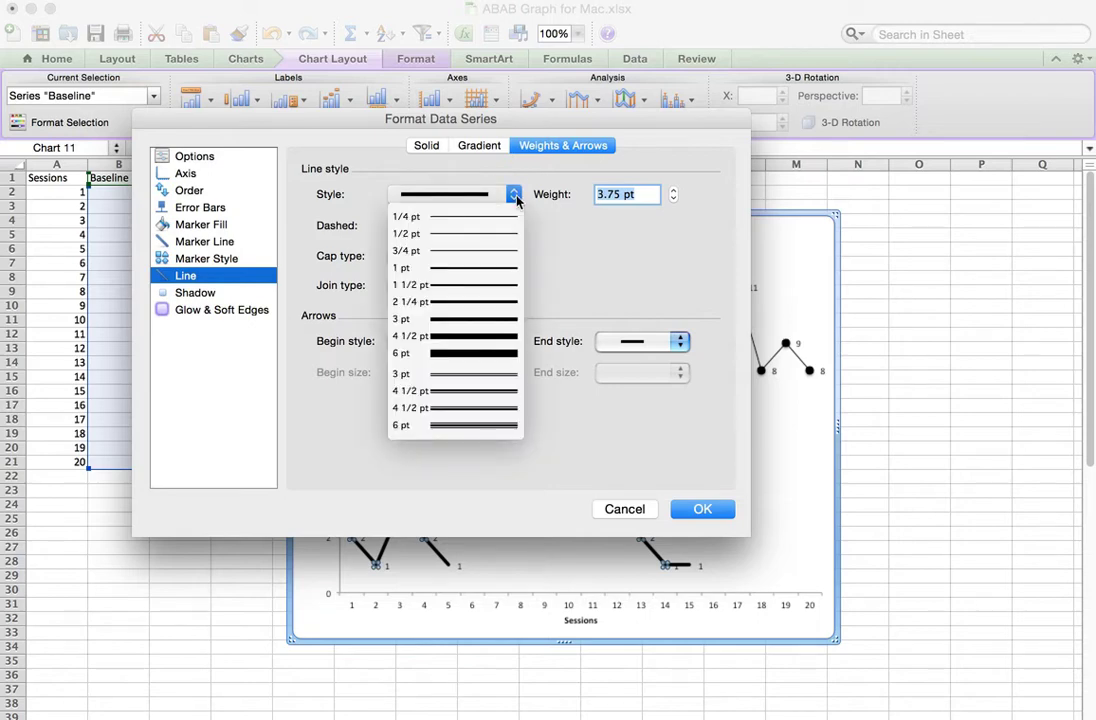
pyautogui.click(487, 270)
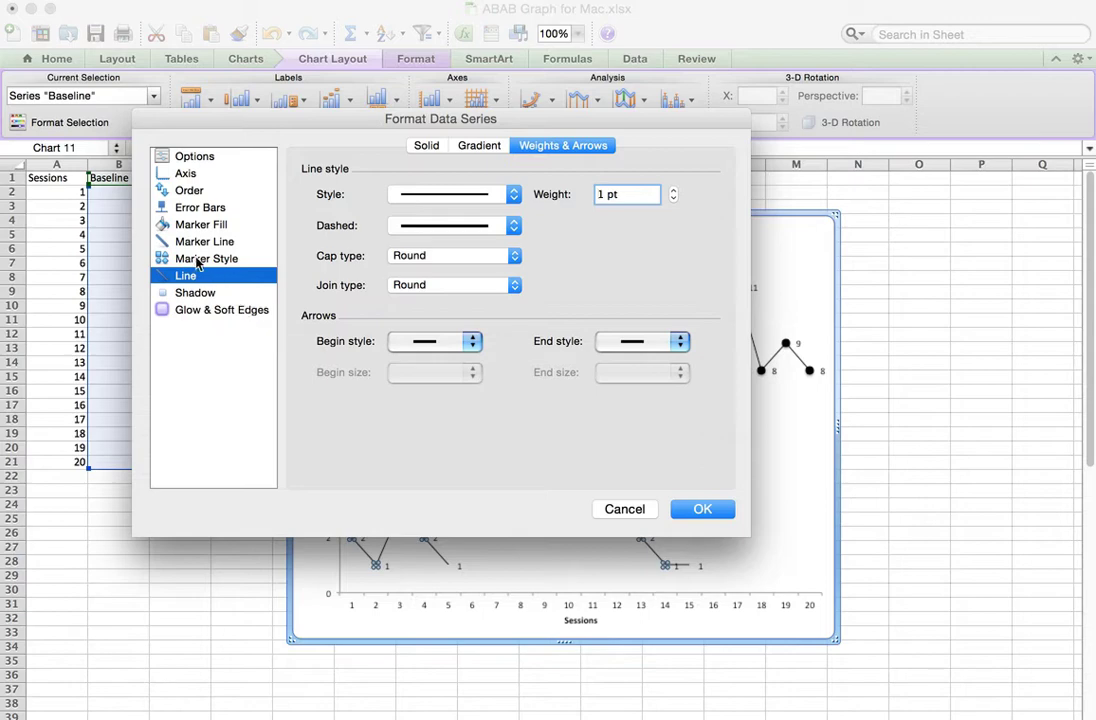
# Step: Set both the marker fill and the marker line colour of the Baseline series to black
pyautogui.click(190, 226)
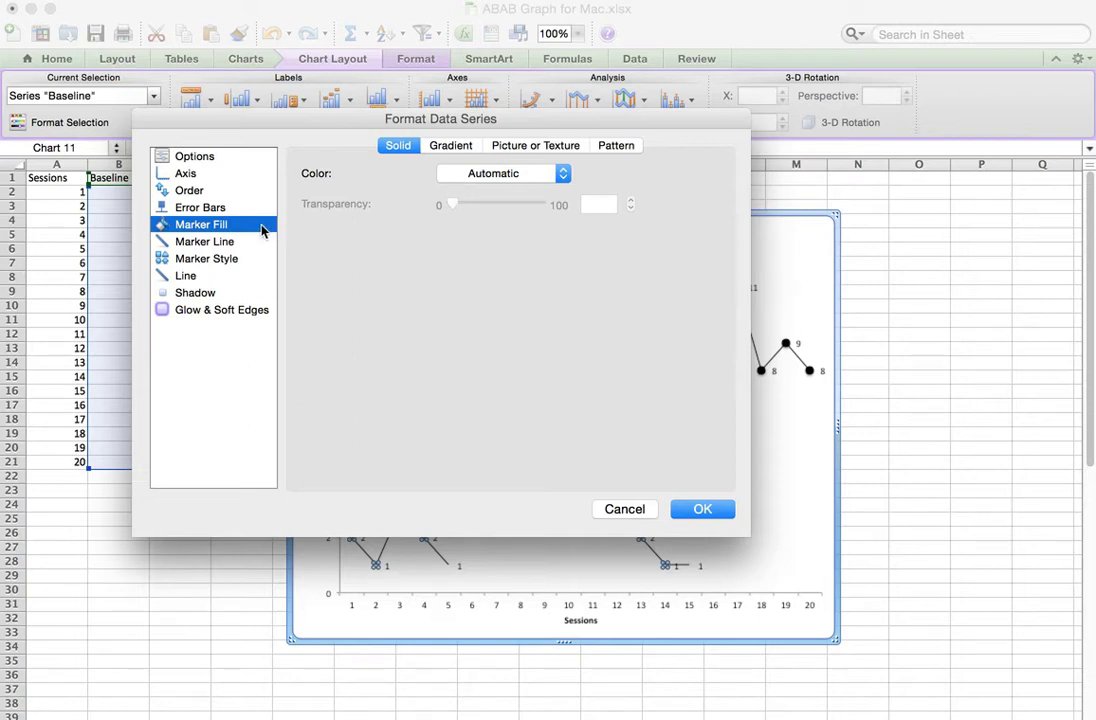
pyautogui.click(563, 175)
pyautogui.click(457, 260)
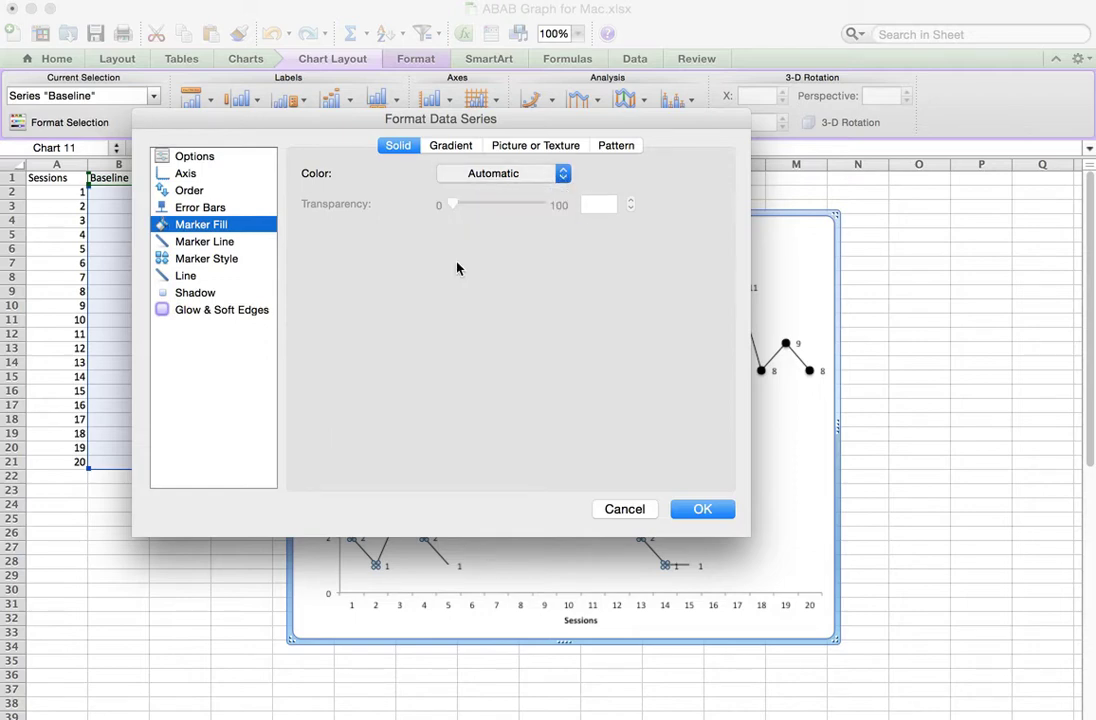
pyautogui.click(204, 244)
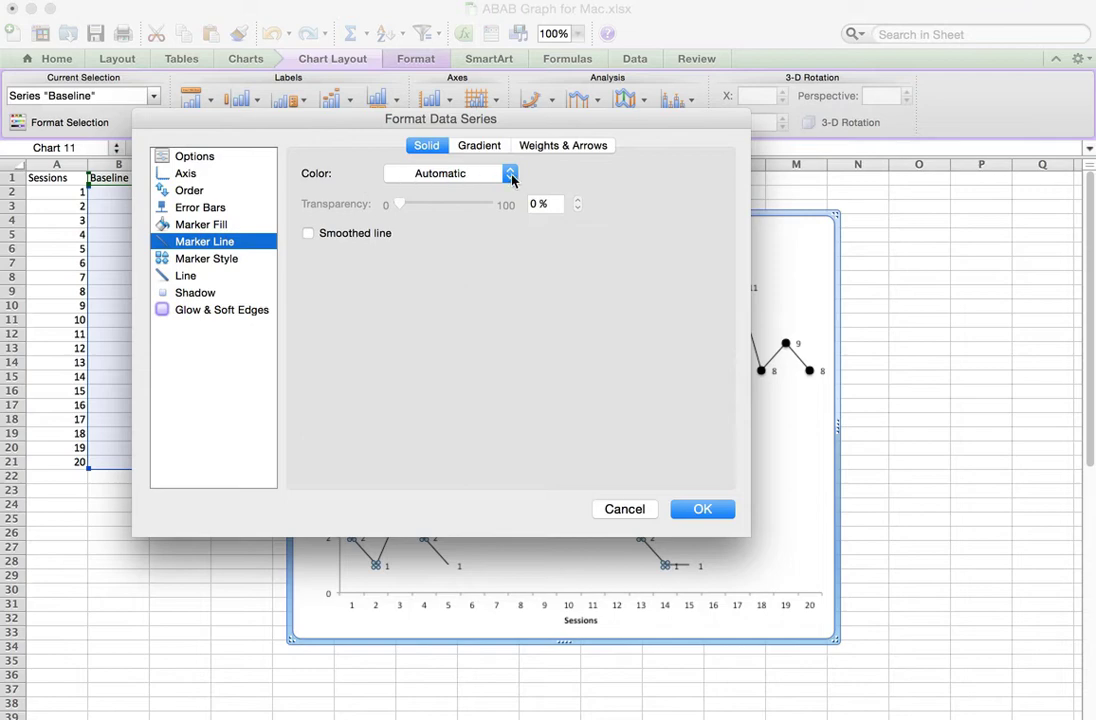
pyautogui.click(510, 175)
pyautogui.click(404, 234)
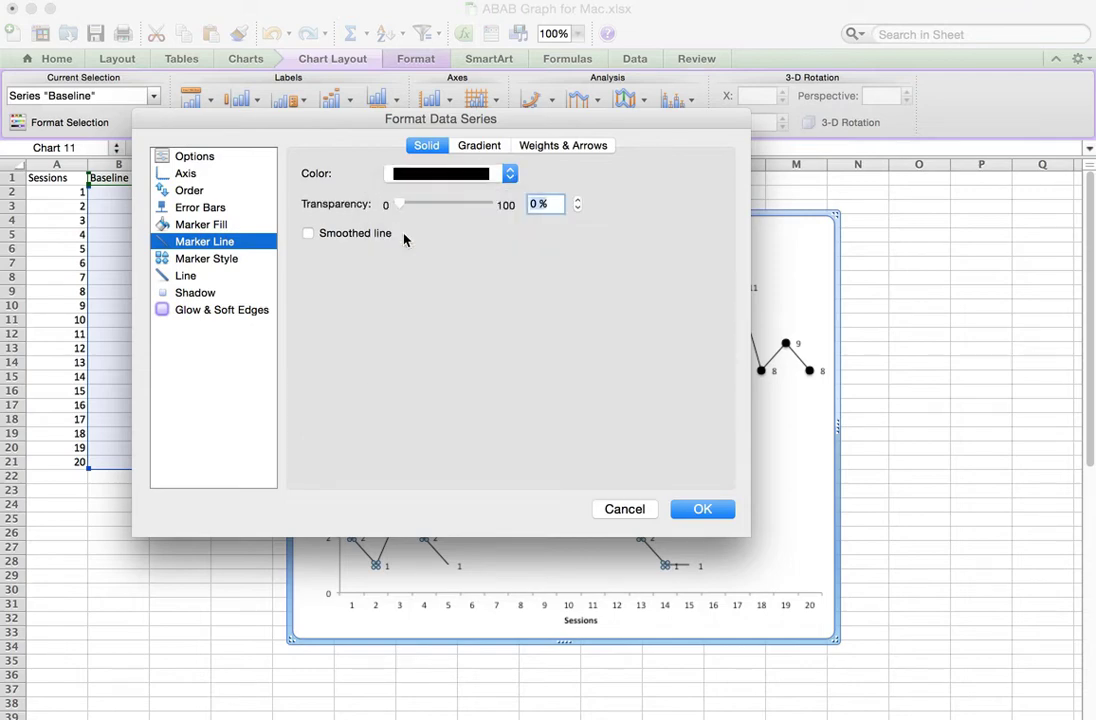
# Step: Give the Baseline series circle markers of size 8 and apply the formatting
pyautogui.click(219, 260)
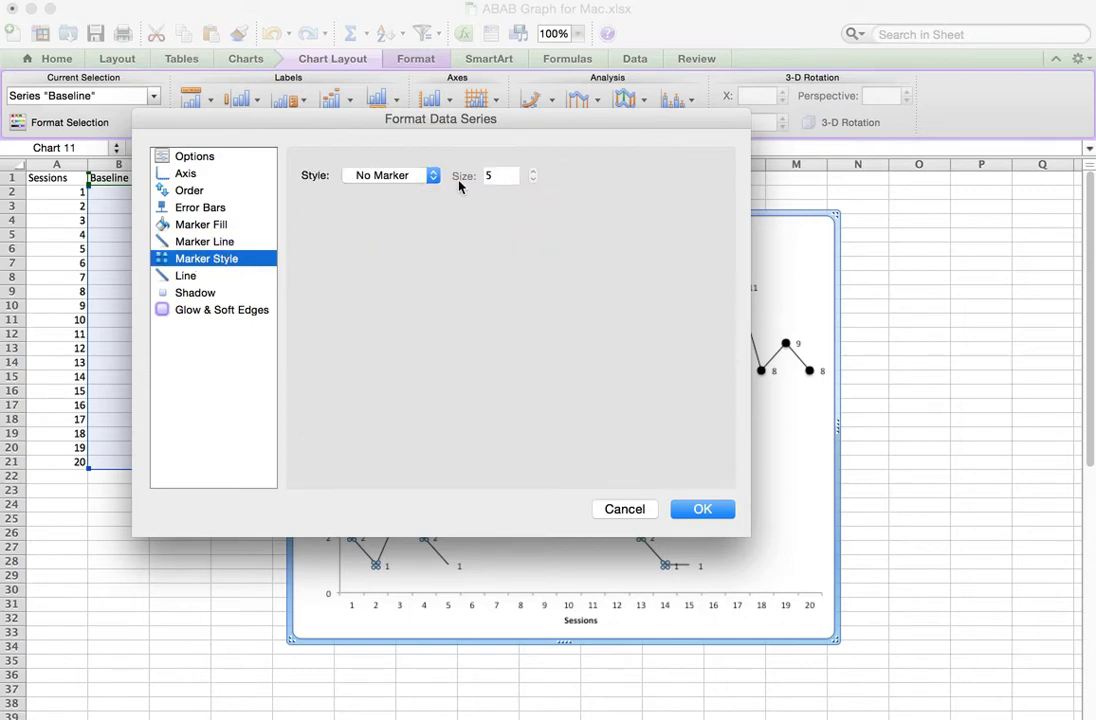
pyautogui.click(433, 177)
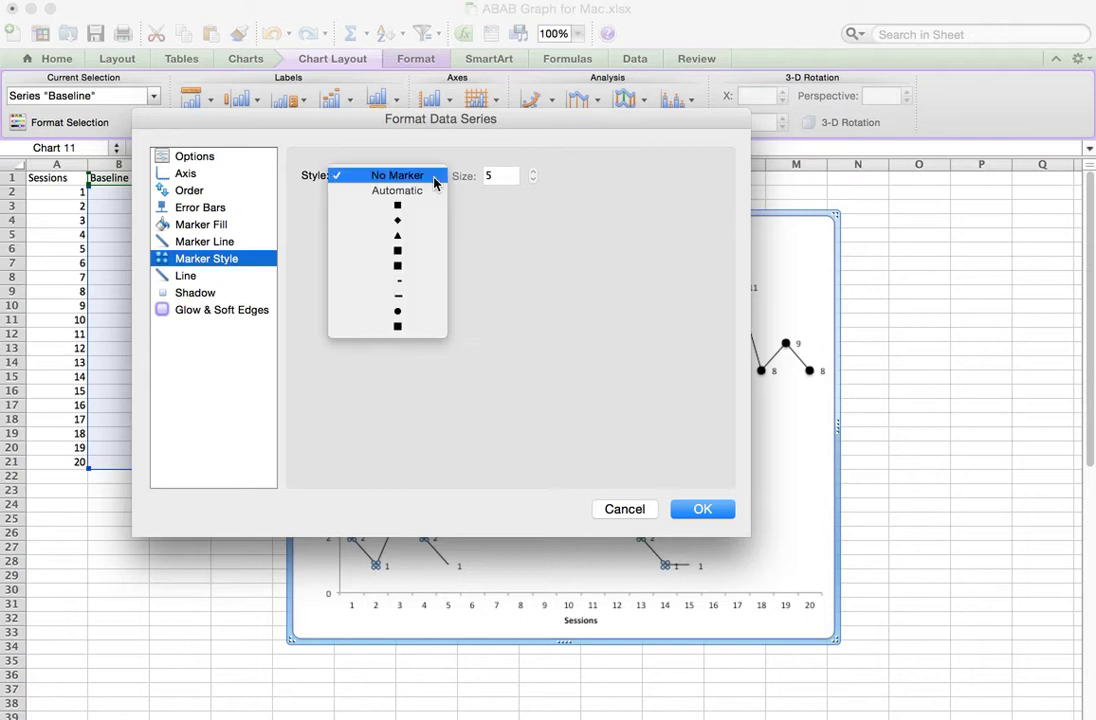
pyautogui.click(419, 312)
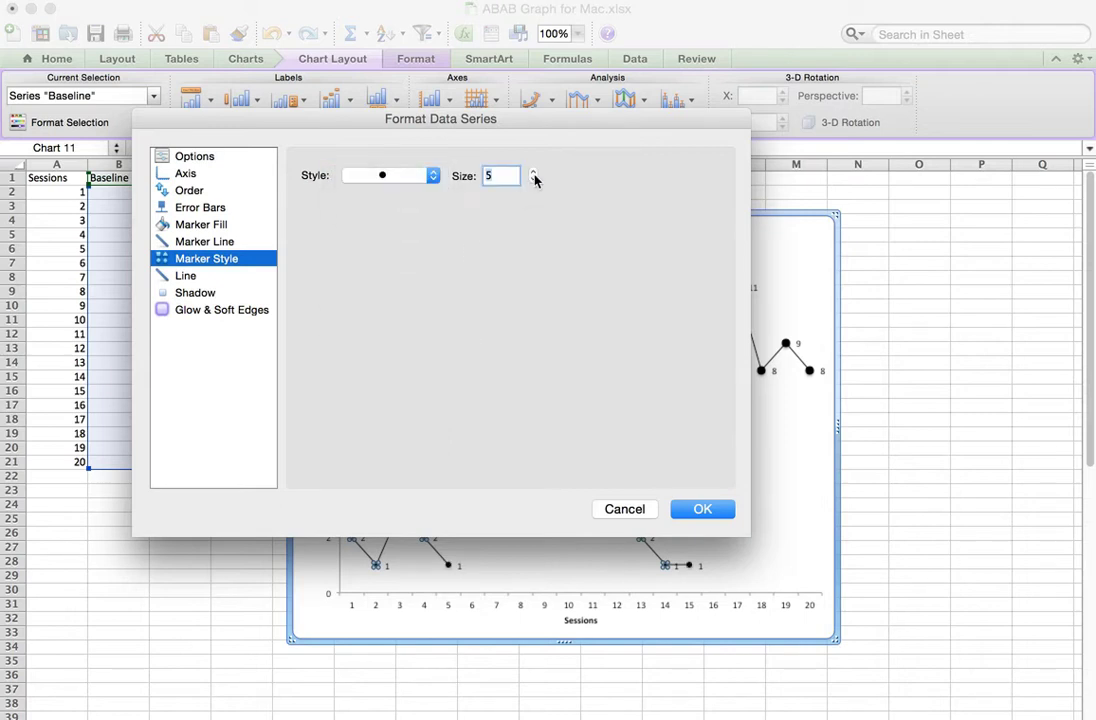
pyautogui.click(533, 172)
pyautogui.click(533, 172)
pyautogui.click(533, 172)
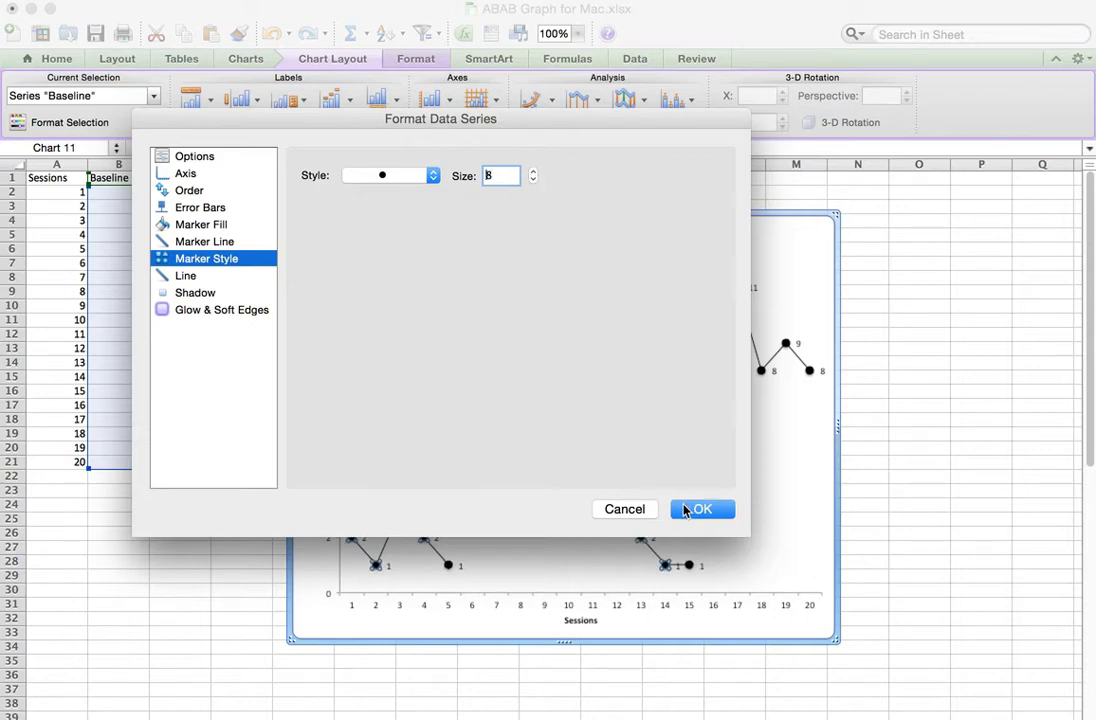
pyautogui.click(687, 508)
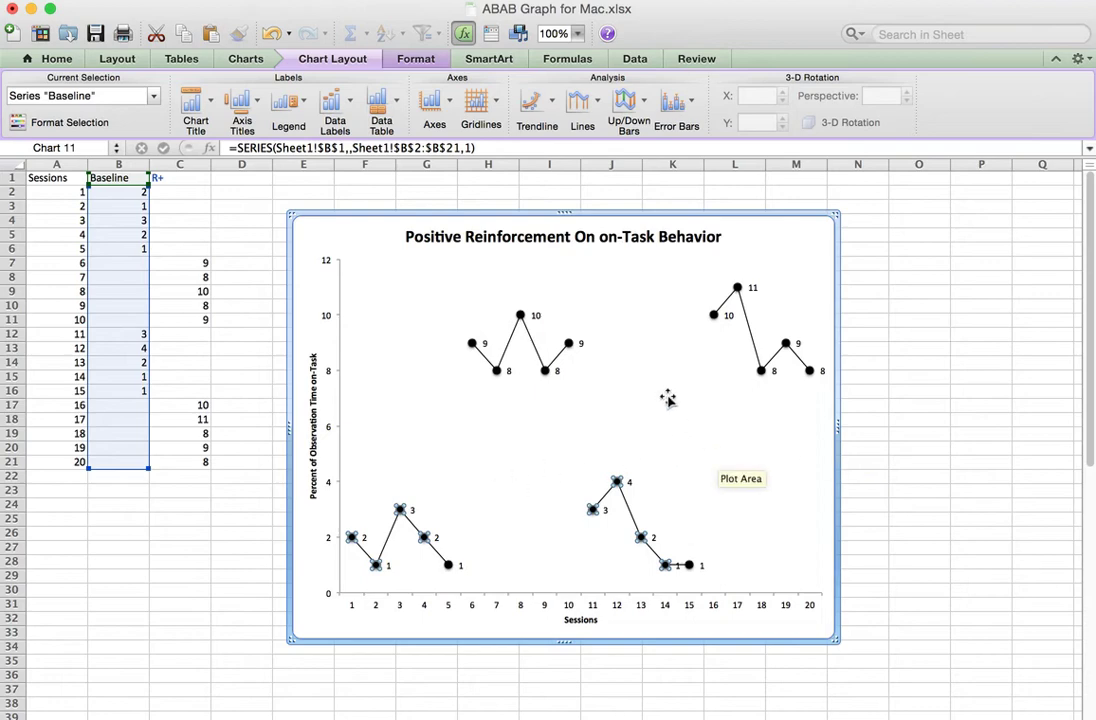
pyautogui.click(727, 446)
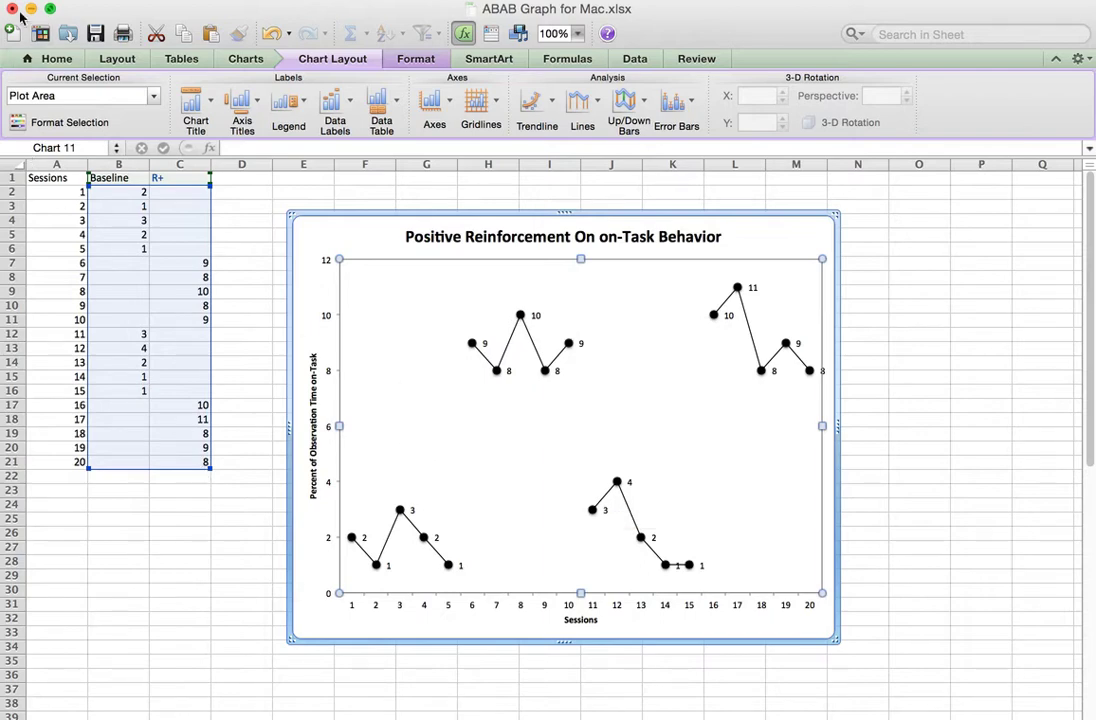
pyautogui.click(57, 60)
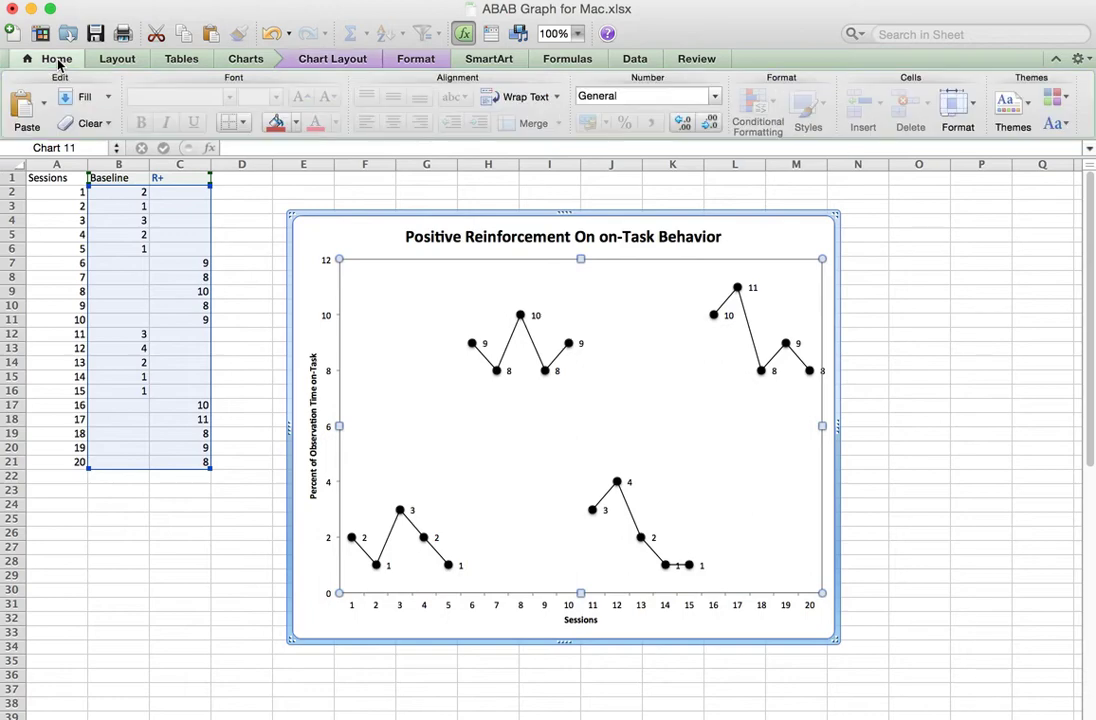
pyautogui.click(182, 1)
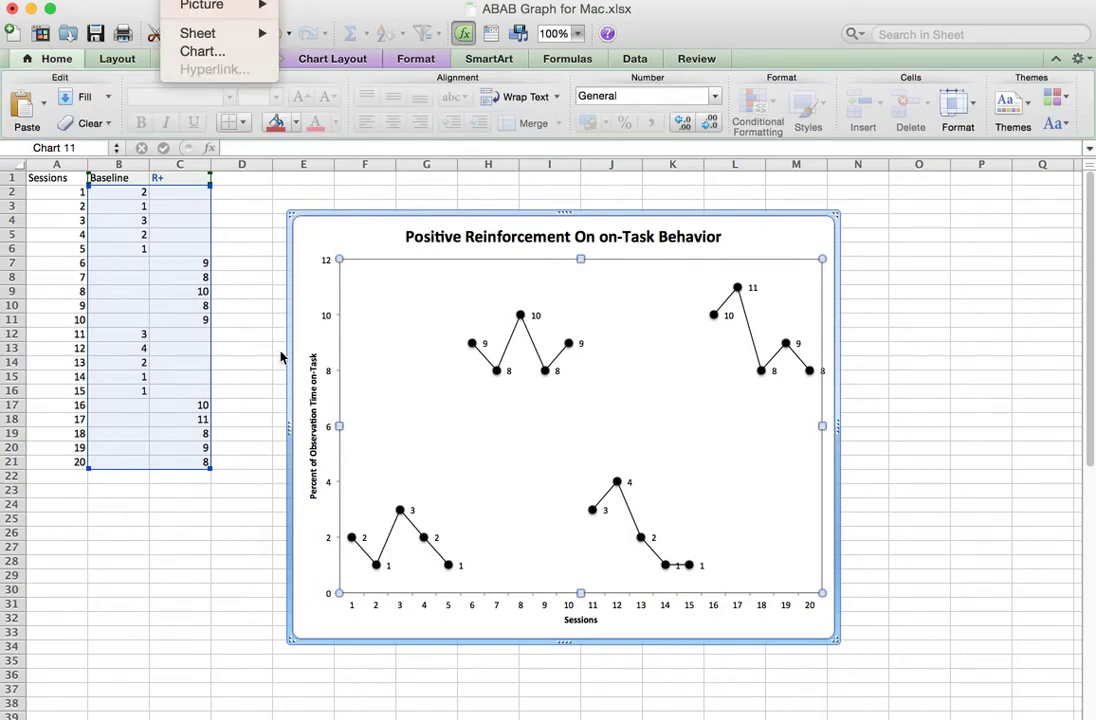
pyautogui.click(374, 352)
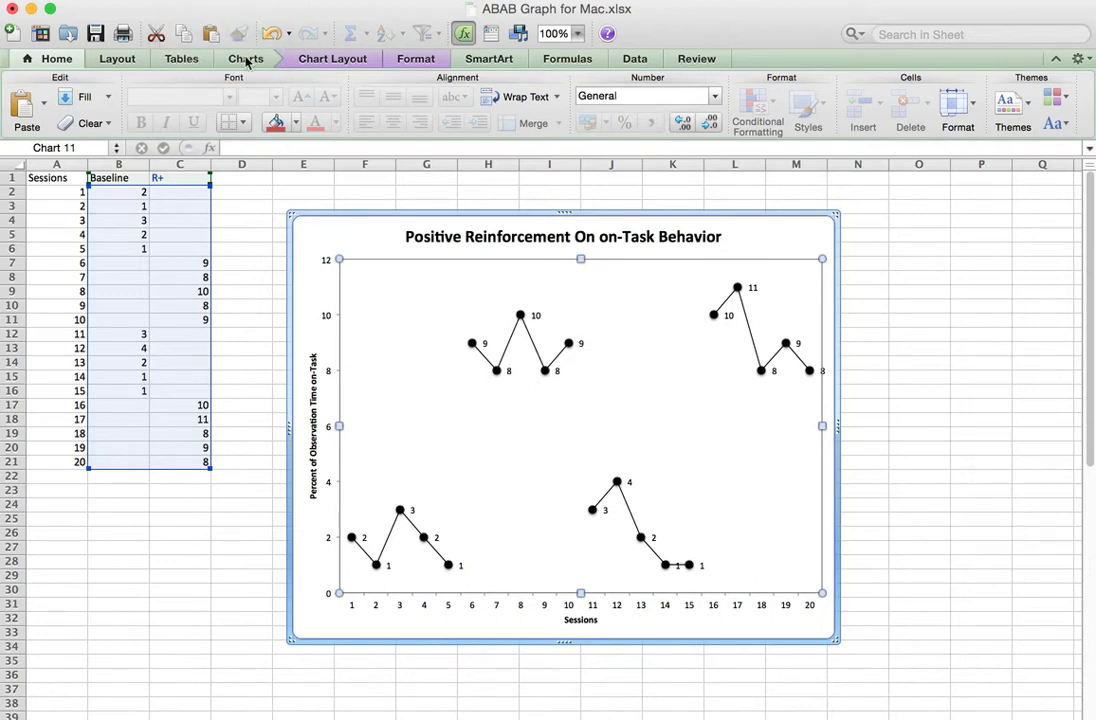
pyautogui.click(165, 1)
pyautogui.click(165, 1)
# Step: Draw a straight vertical line shape between sessions 5 and 6, from the horizontal axis to the plot's upper edge, and colour it black
pyautogui.click(140, 561)
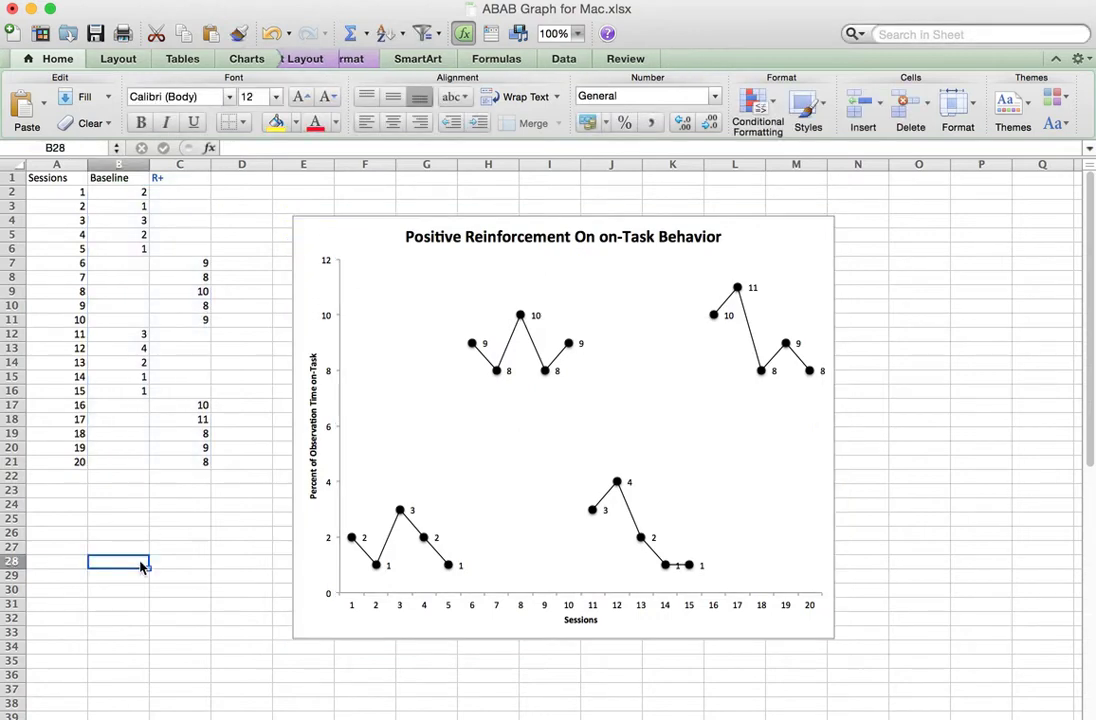
pyautogui.click(165, 1)
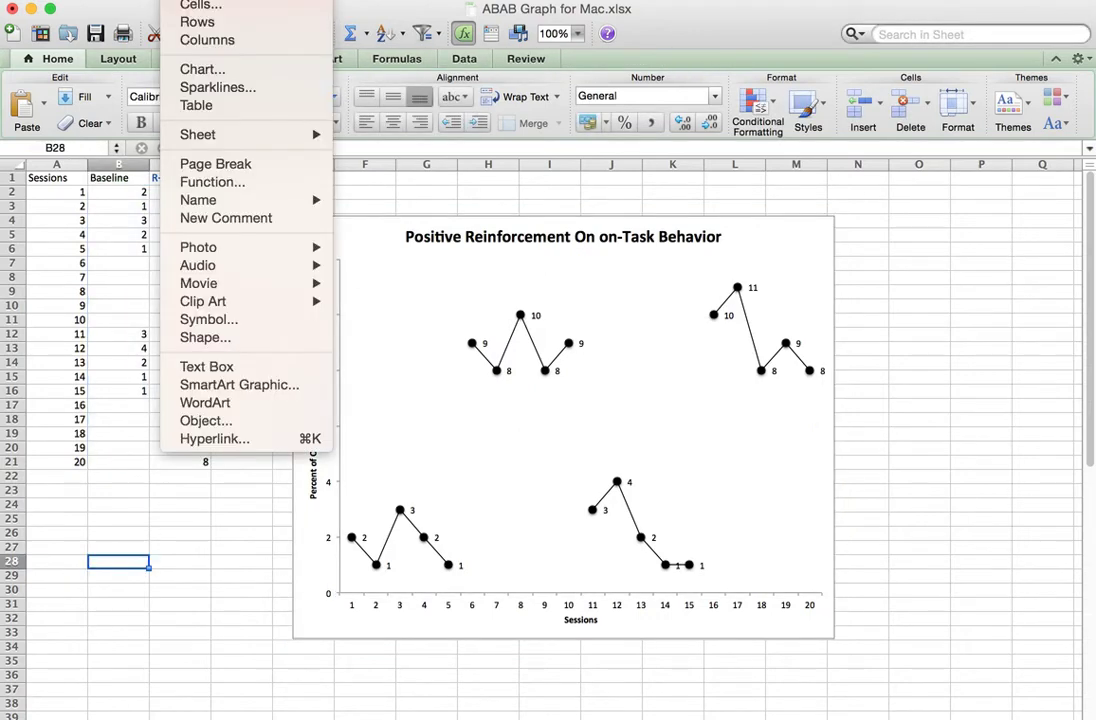
pyautogui.click(165, 1)
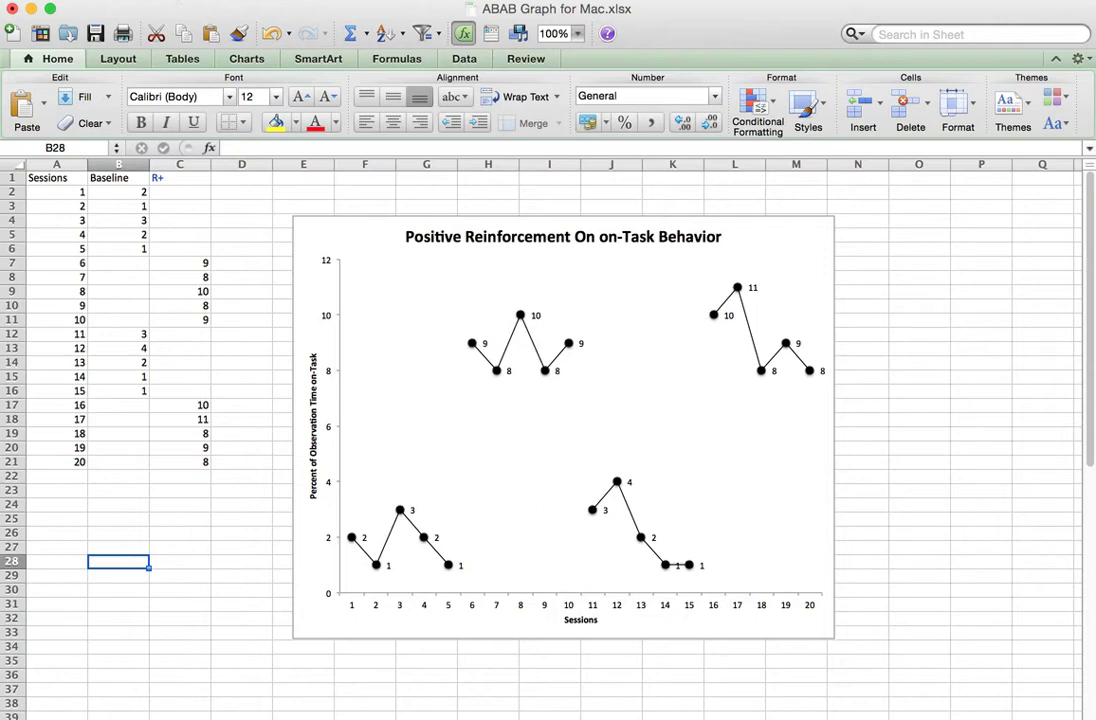
pyautogui.click(175, 0)
pyautogui.click(175, 0)
pyautogui.click(175, 0)
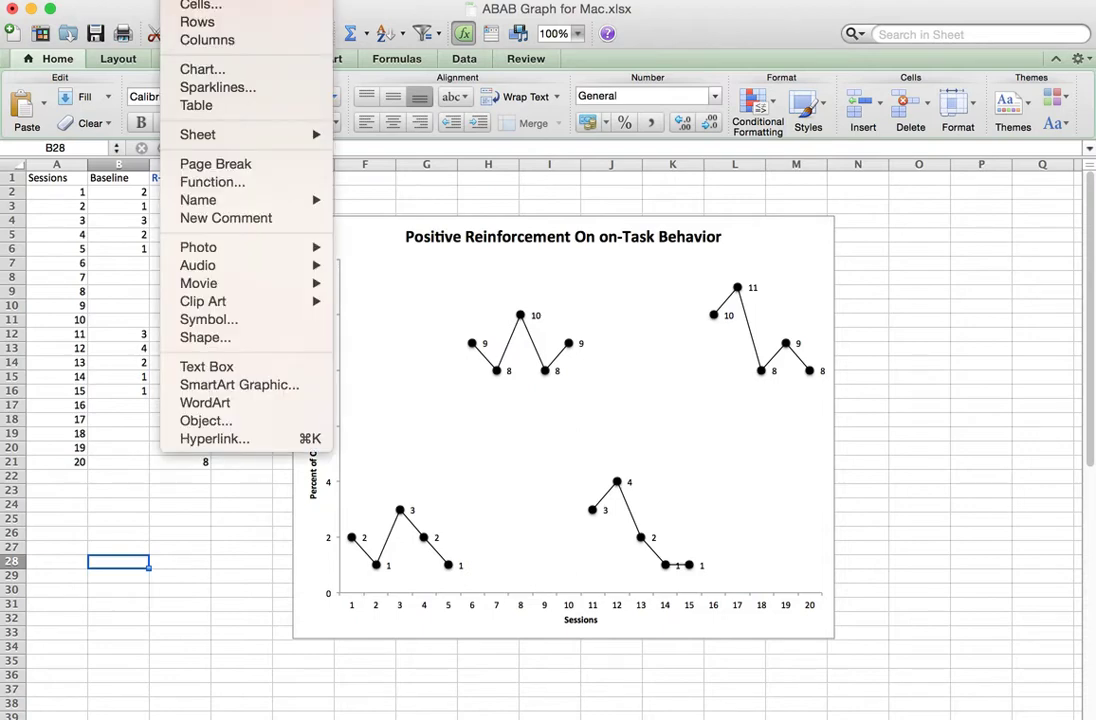
pyautogui.click(205, 340)
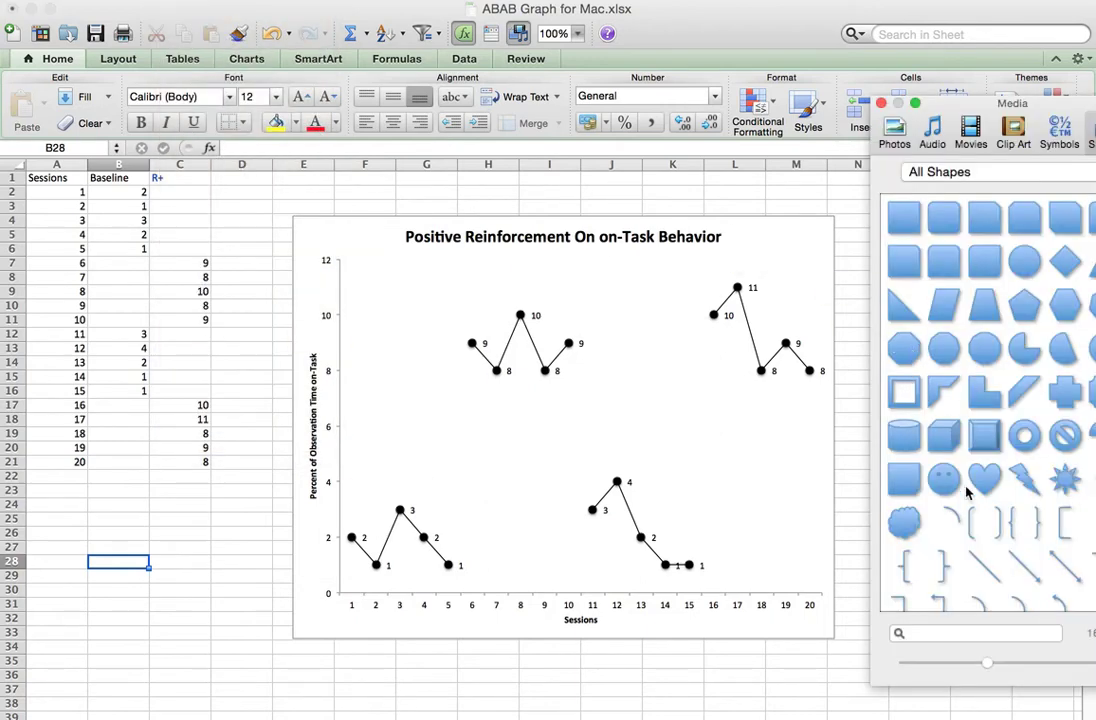
pyautogui.click(984, 568)
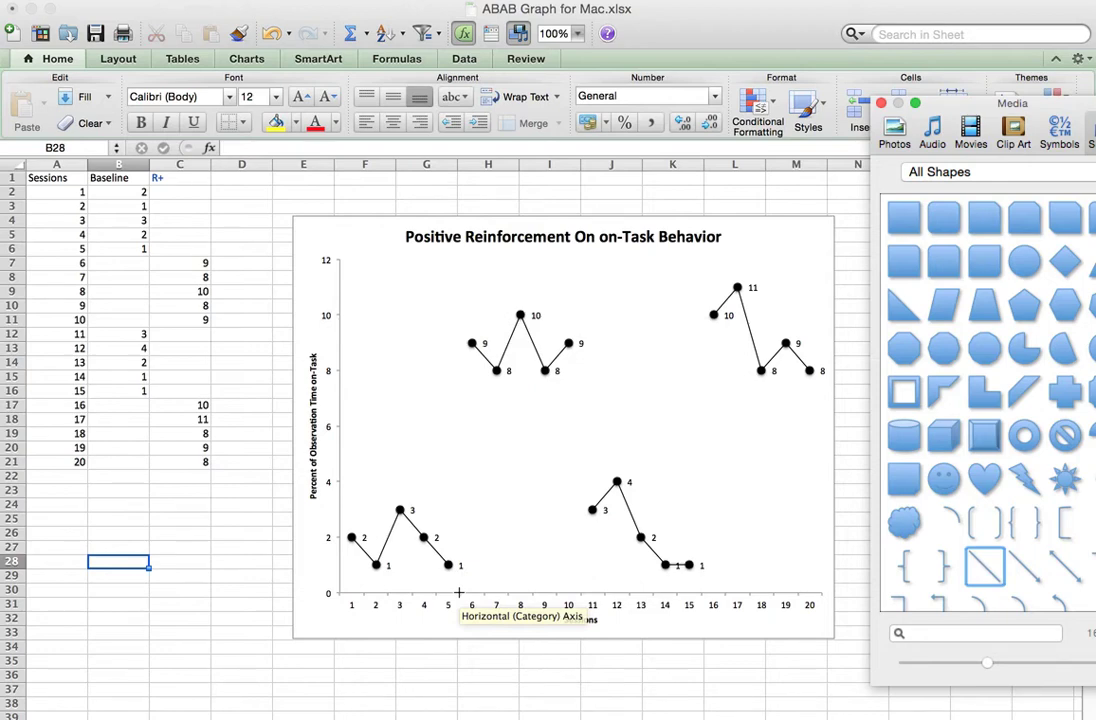
pyautogui.moveTo(459, 592); pyautogui.dragTo(443, 258)
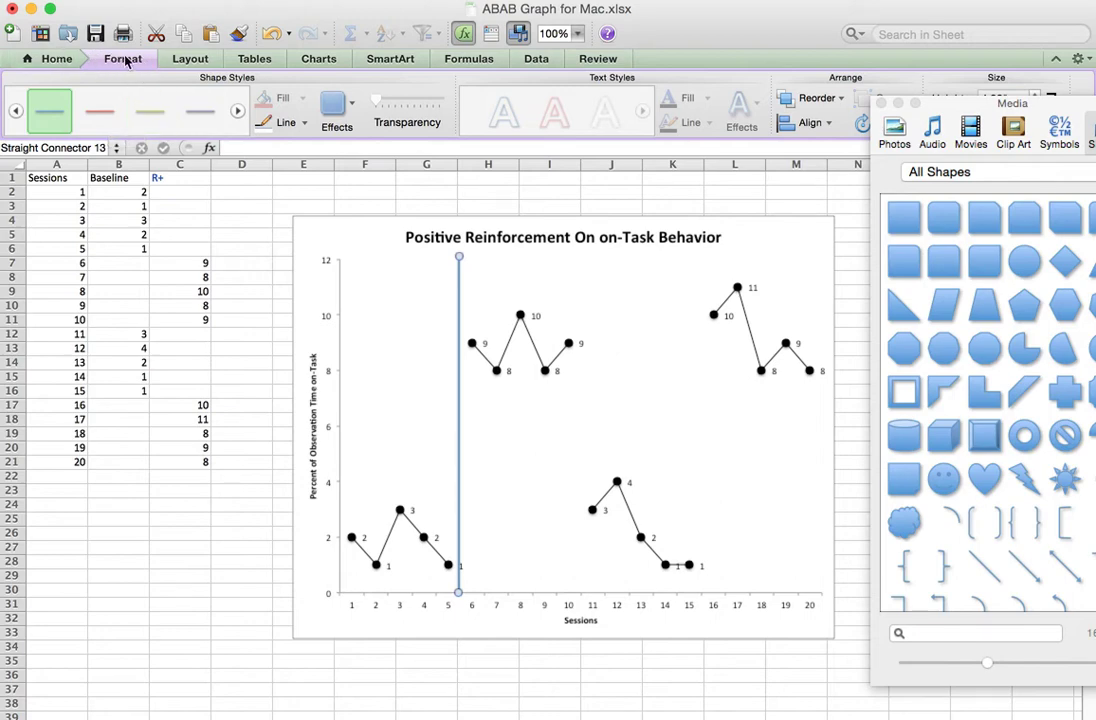
pyautogui.click(306, 124)
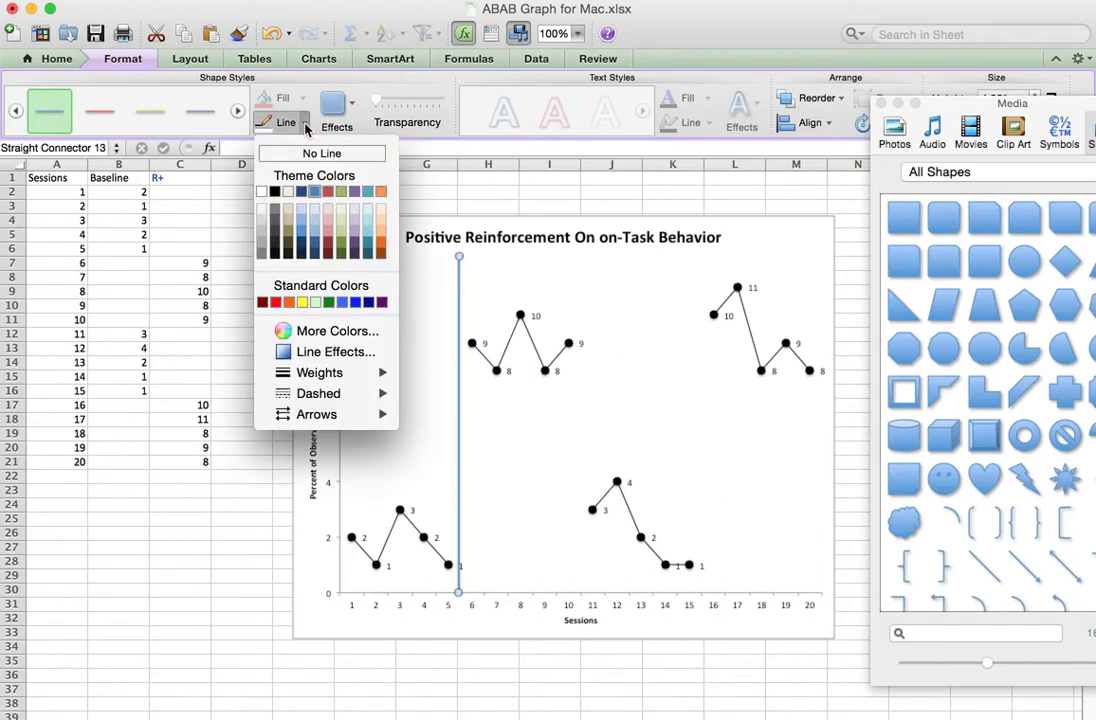
pyautogui.click(276, 192)
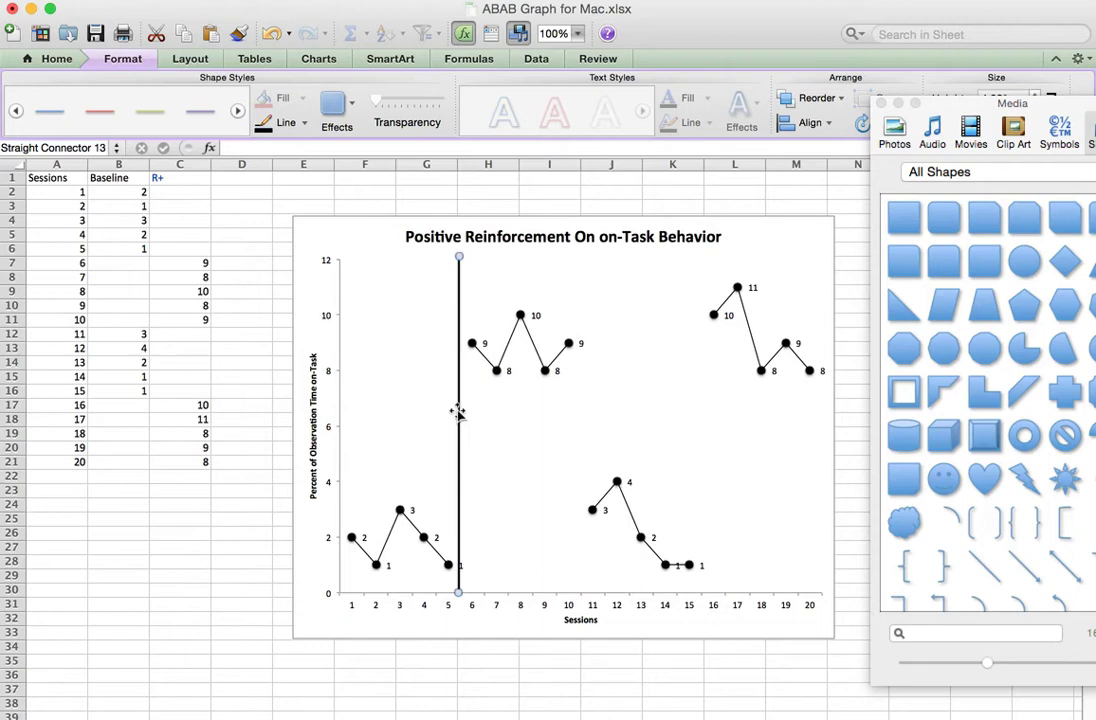
# Step: Duplicate the black vertical line twice, placing one copy between sessions 10 and 11 and the other between sessions 15 and 16
pyautogui.press('super+v')
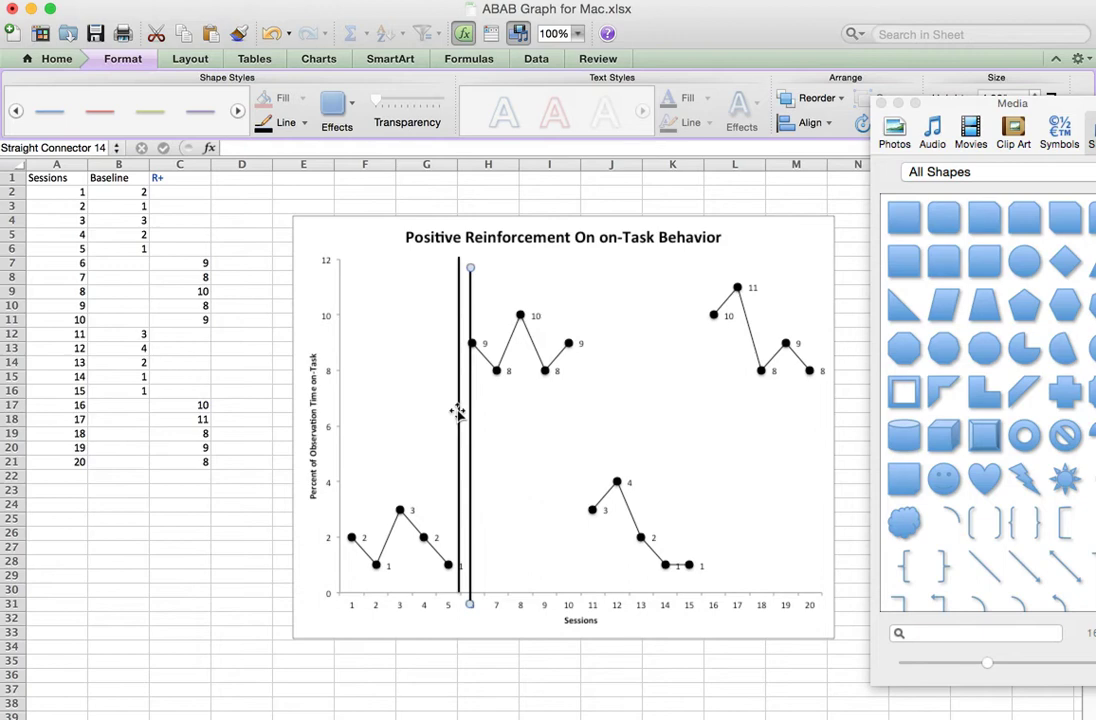
pyautogui.click(86, 0)
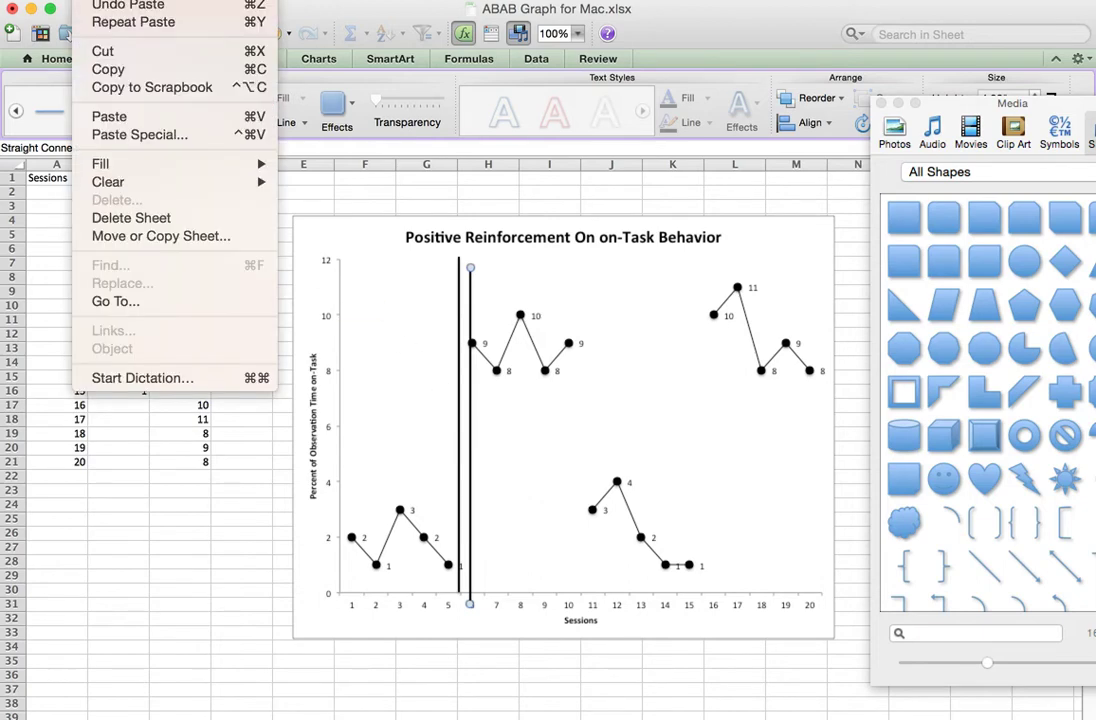
pyautogui.click(86, 0)
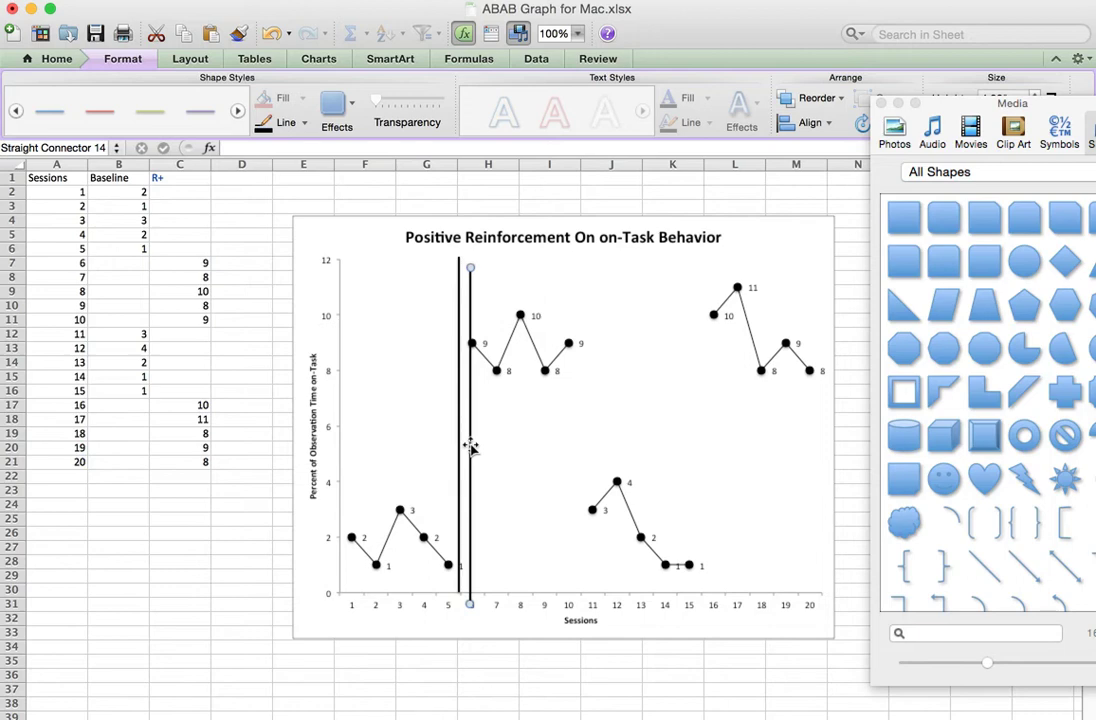
pyautogui.moveTo(470, 447); pyautogui.dragTo(581, 435)
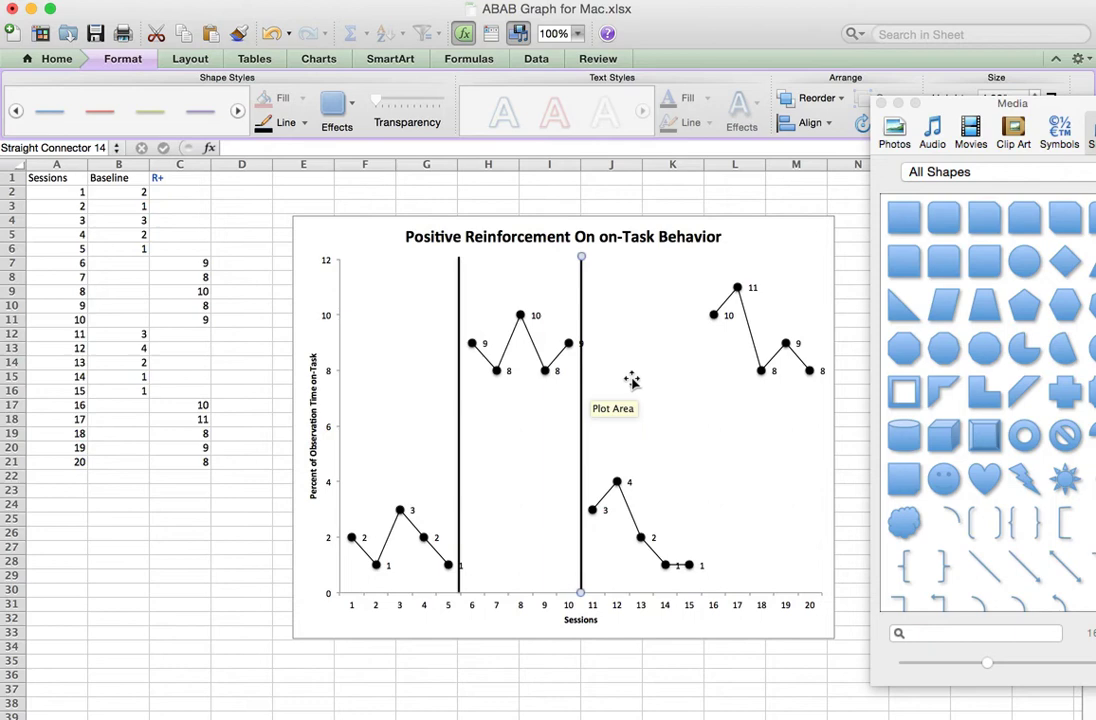
pyautogui.press('super+d')
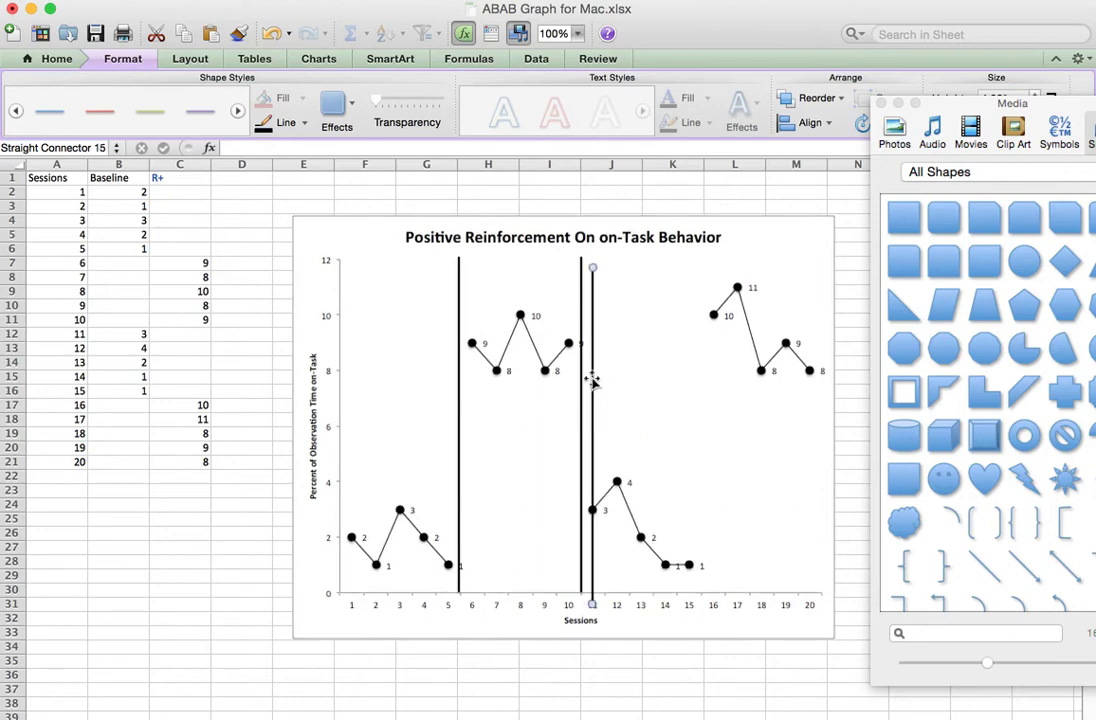
pyautogui.moveTo(590, 380); pyautogui.dragTo(702, 367)
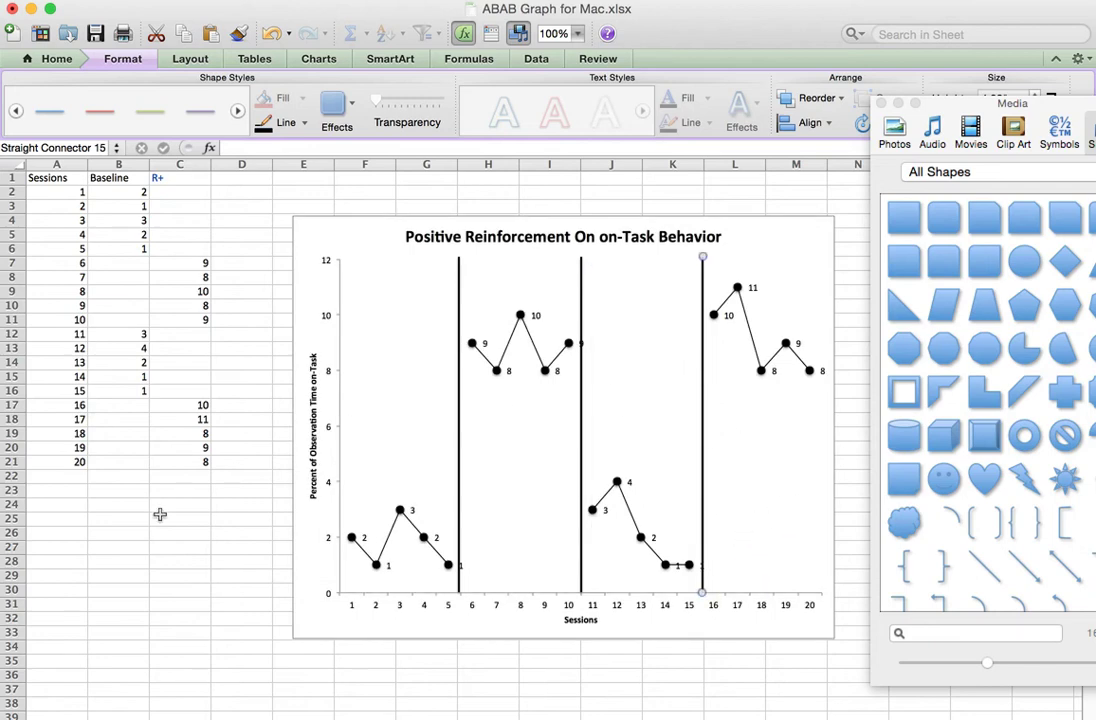
pyautogui.click(80, 619)
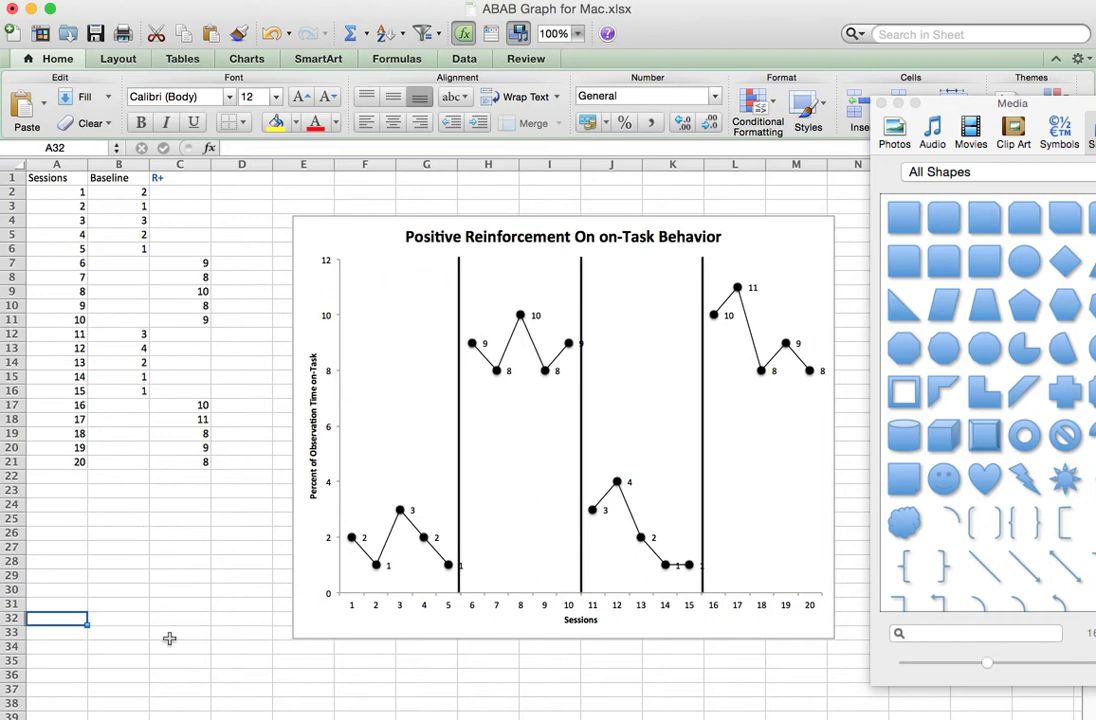
pyautogui.click(170, 0)
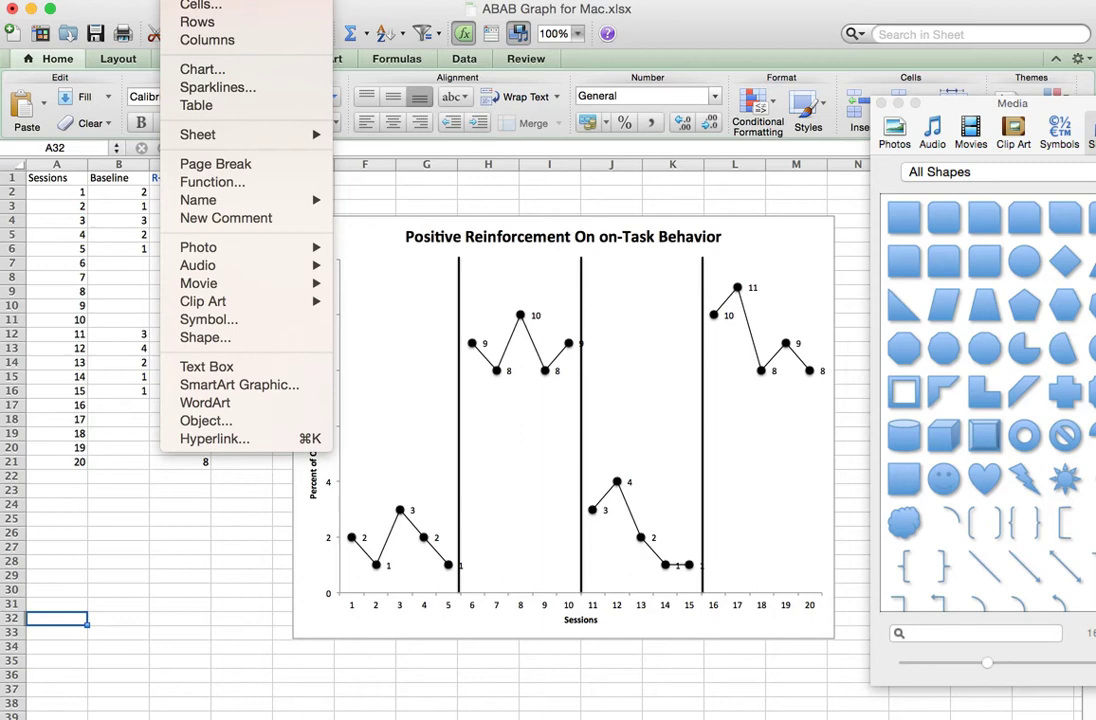
pyautogui.click(160, 600)
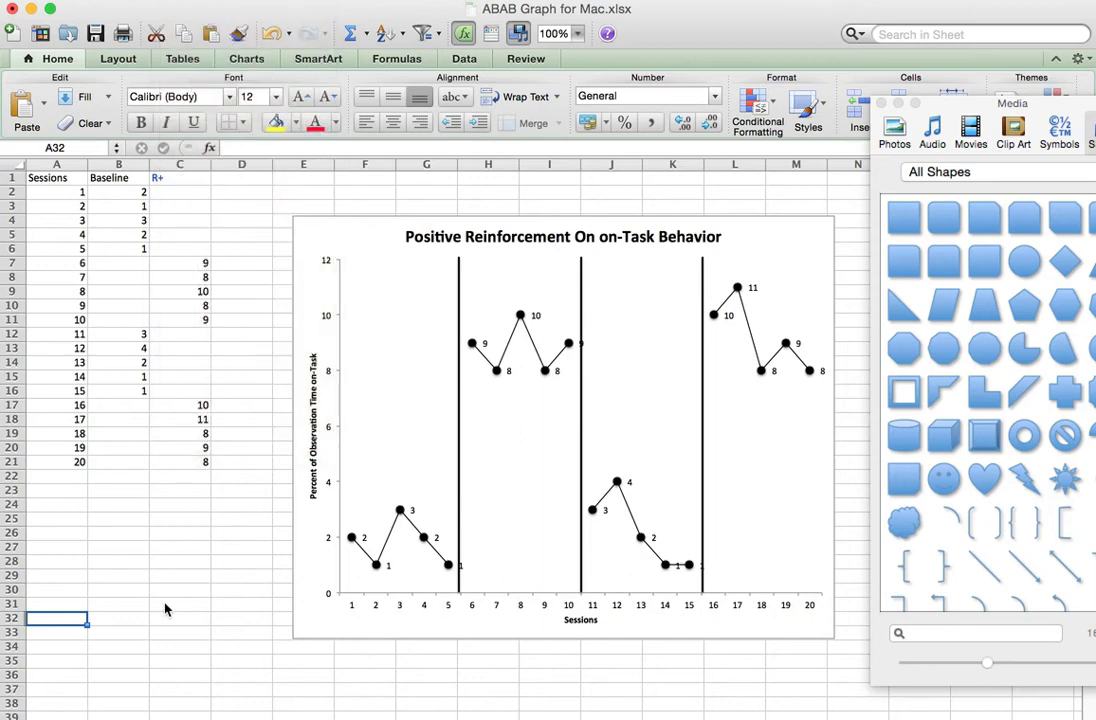
pyautogui.click(55, 617)
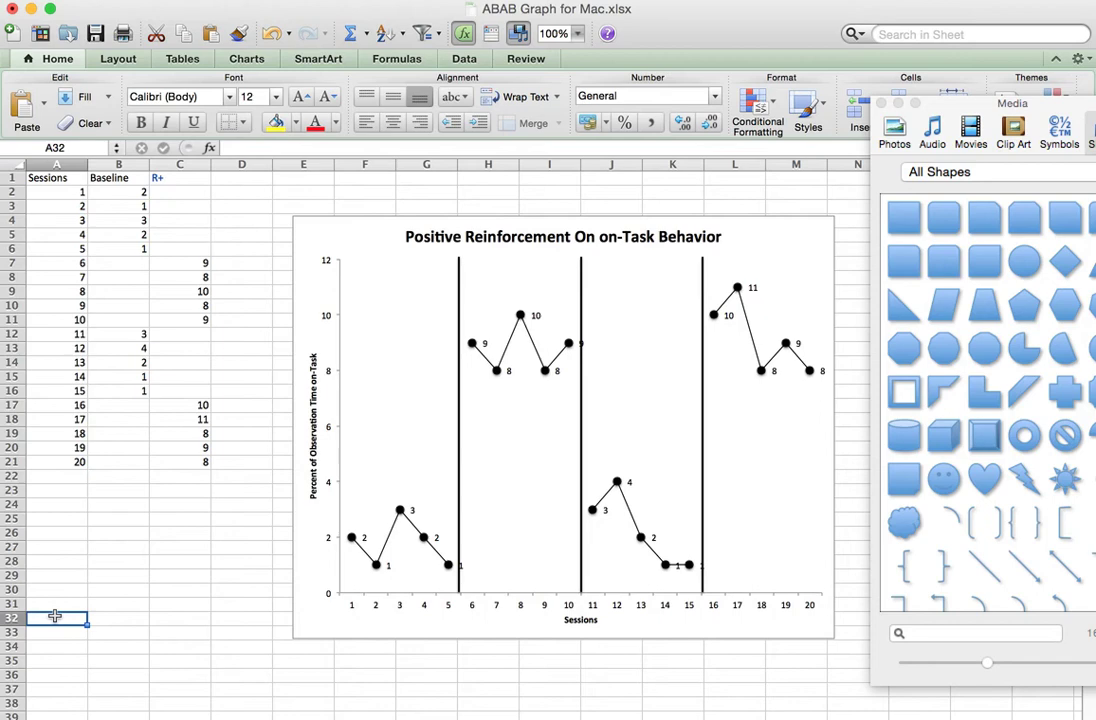
# Step: Insert a text box reading "Baseline" at the top of the first phase, above sessions 1 to 5, and centre its text
pyautogui.click(181, 1)
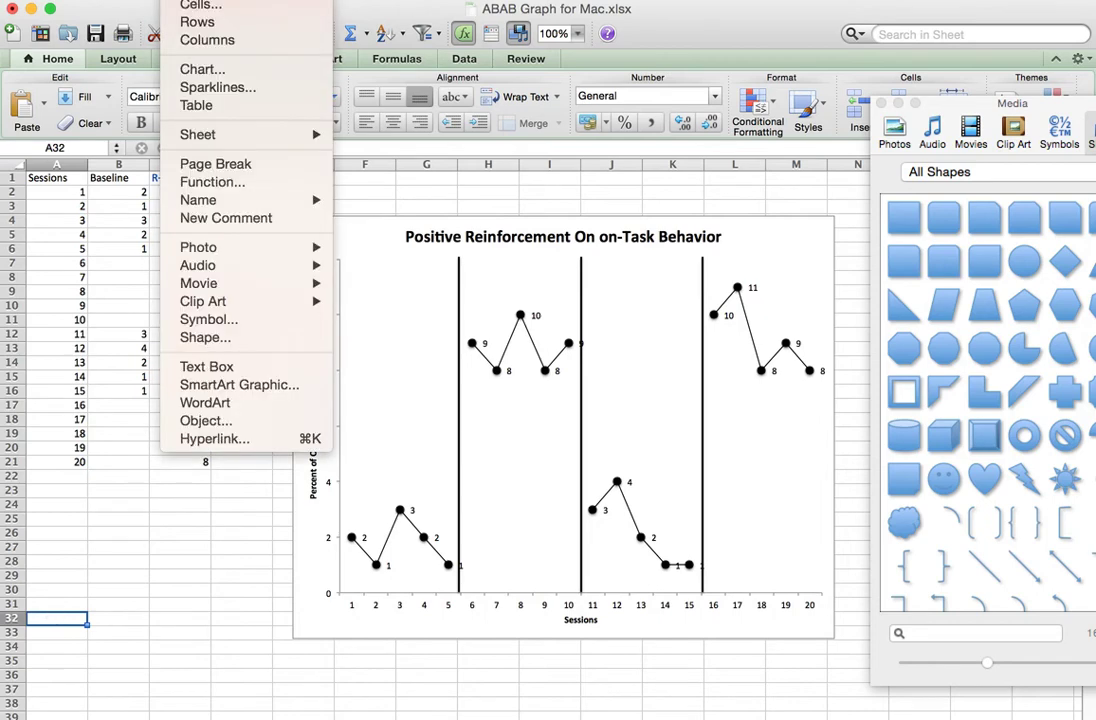
pyautogui.click(248, 371)
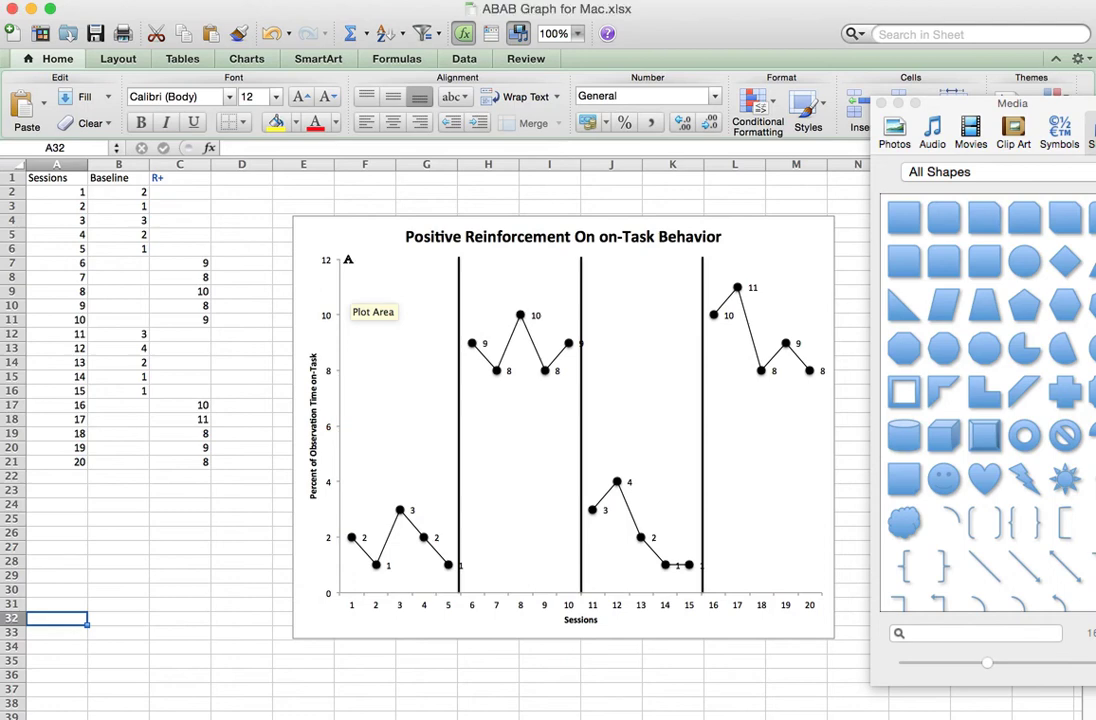
pyautogui.moveTo(354, 265); pyautogui.dragTo(445, 287)
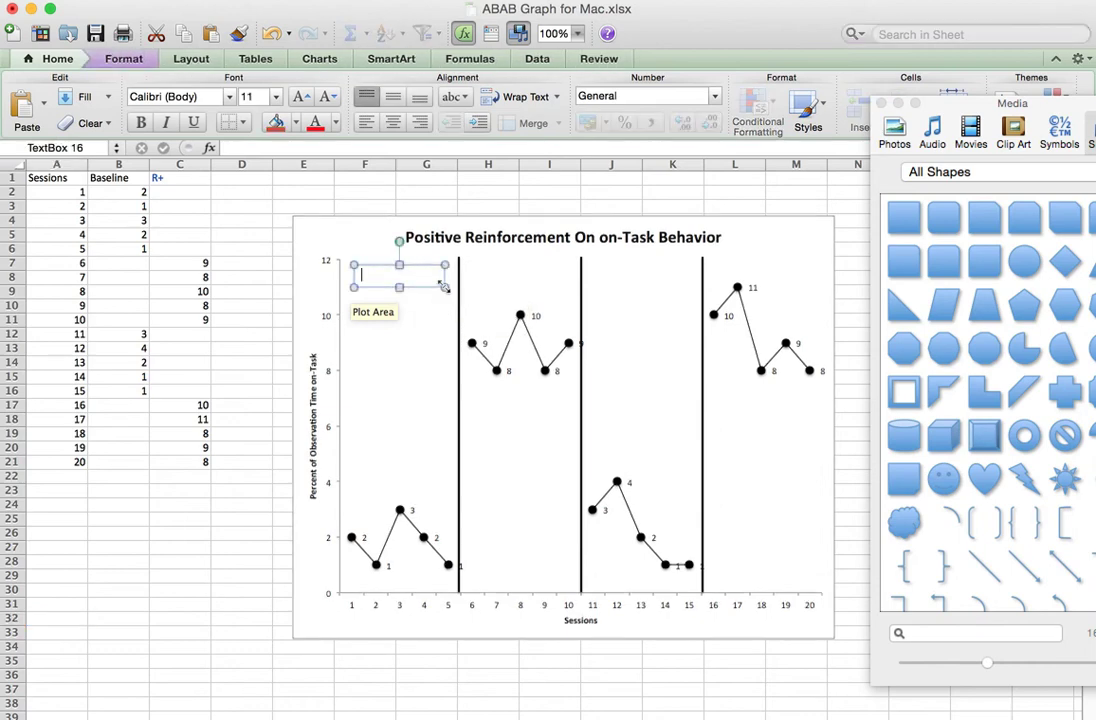
pyautogui.write('Baseline')
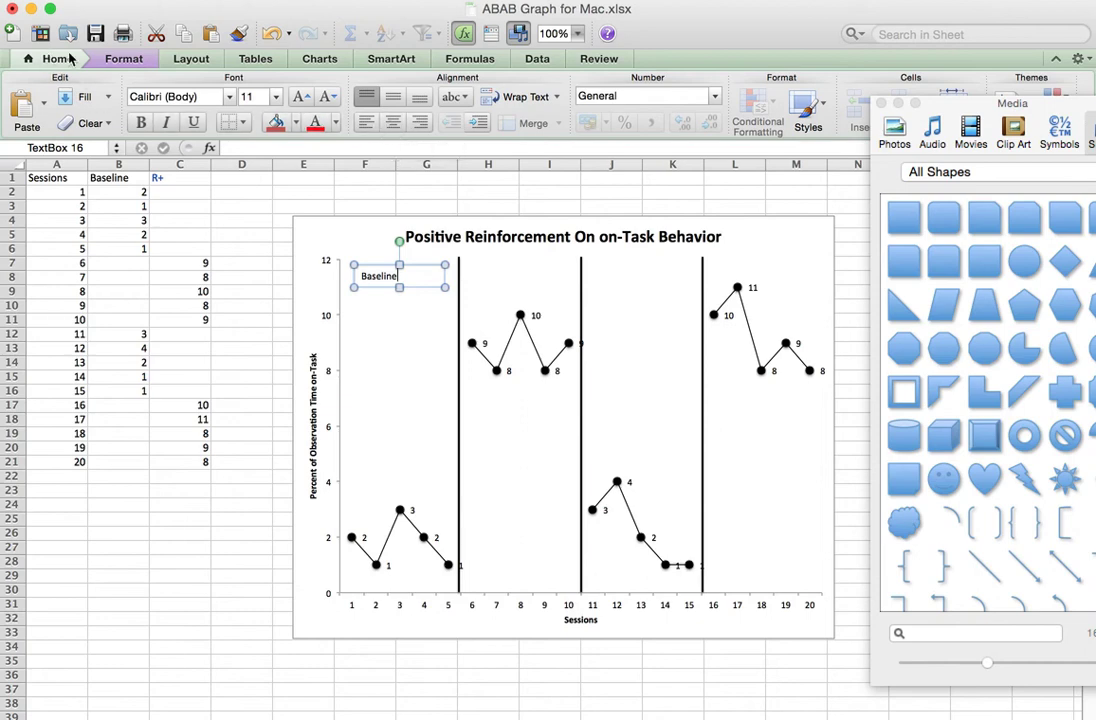
pyautogui.click(395, 124)
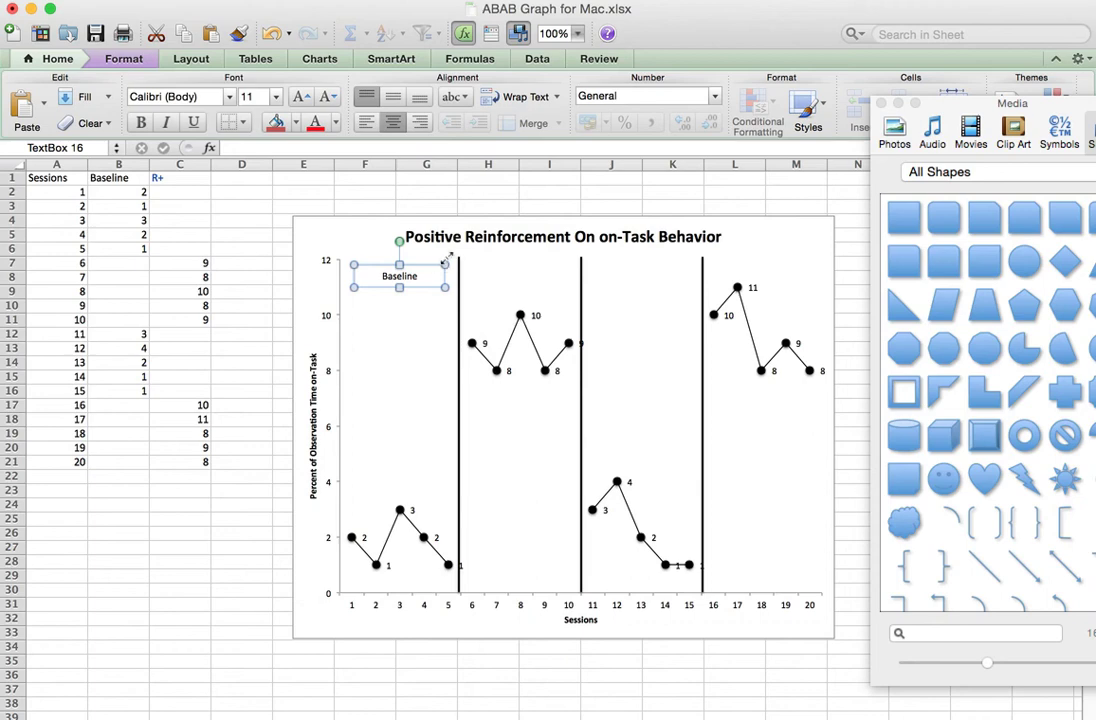
# Step: Duplicate the Baseline text box, place the copy at the top of the second phase, and change its text to "R+"
pyautogui.press('super+d')
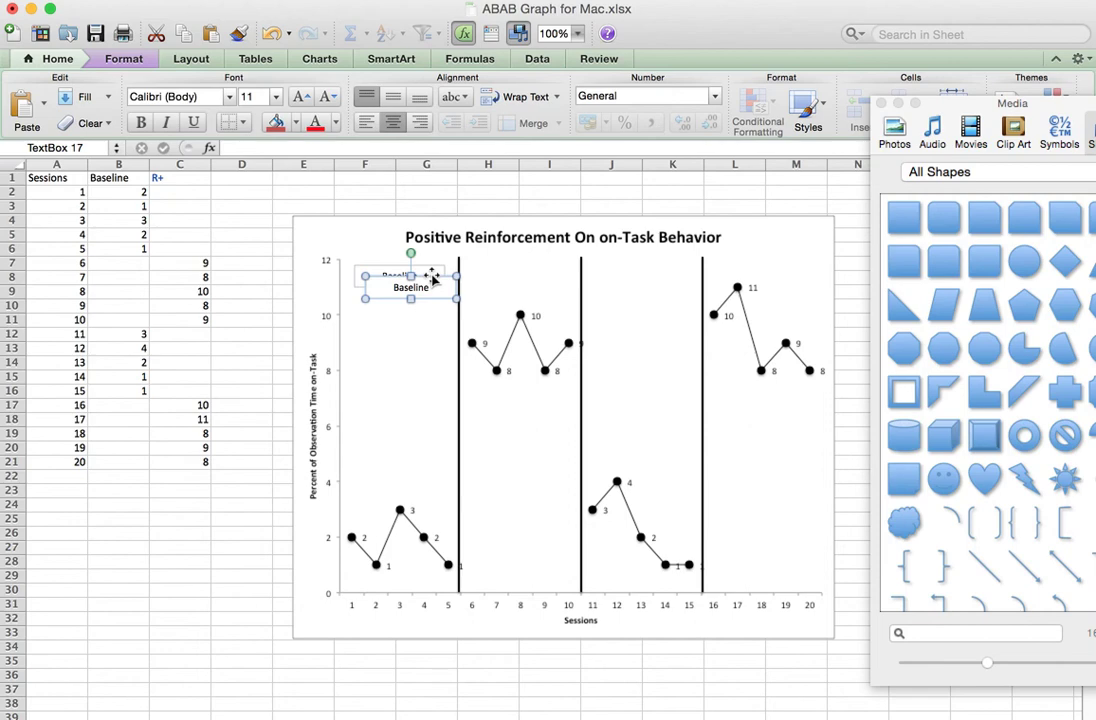
pyautogui.moveTo(433, 276); pyautogui.dragTo(534, 262)
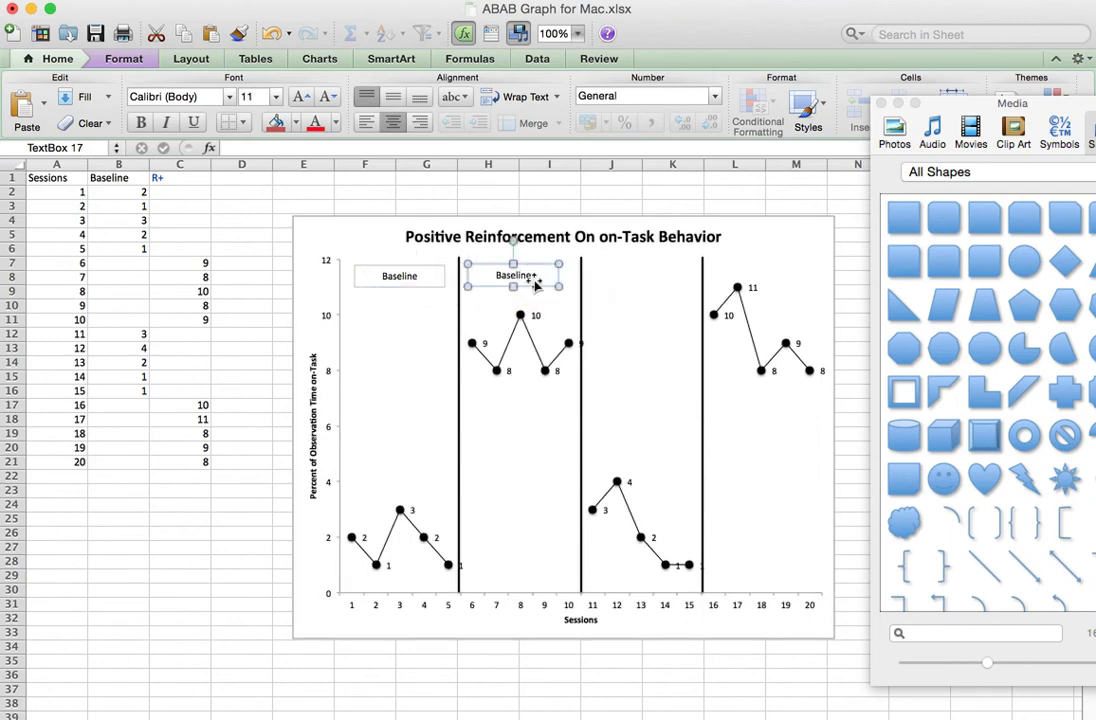
pyautogui.click(533, 277)
pyautogui.press('BackSpace')
pyautogui.press('BackSpace')
pyautogui.press('BackSpace')
pyautogui.press('BackSpace')
pyautogui.press('BackSpace')
pyautogui.press('BackSpace')
pyautogui.press('BackSpace')
pyautogui.press('BackSpace')
pyautogui.write('R+')
# Step: Duplicate the R+ text box, place the copy at the top of the third phase, and change its text to "Baseline"
pyautogui.press('super+v')
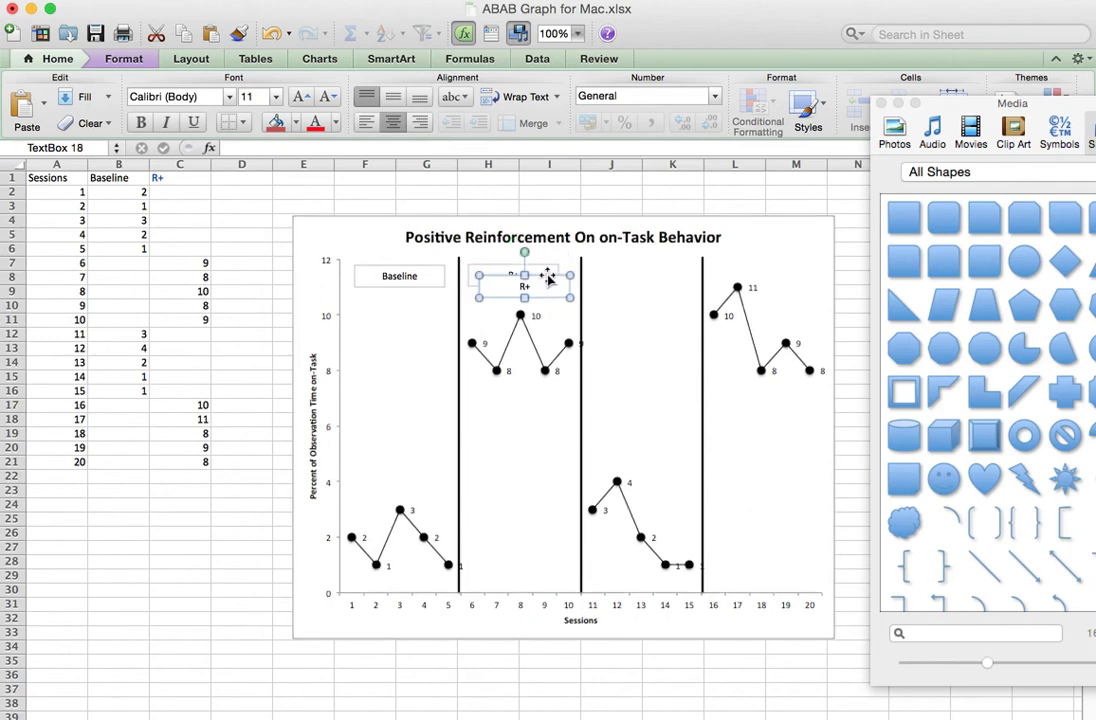
pyautogui.moveTo(548, 278); pyautogui.dragTo(663, 265)
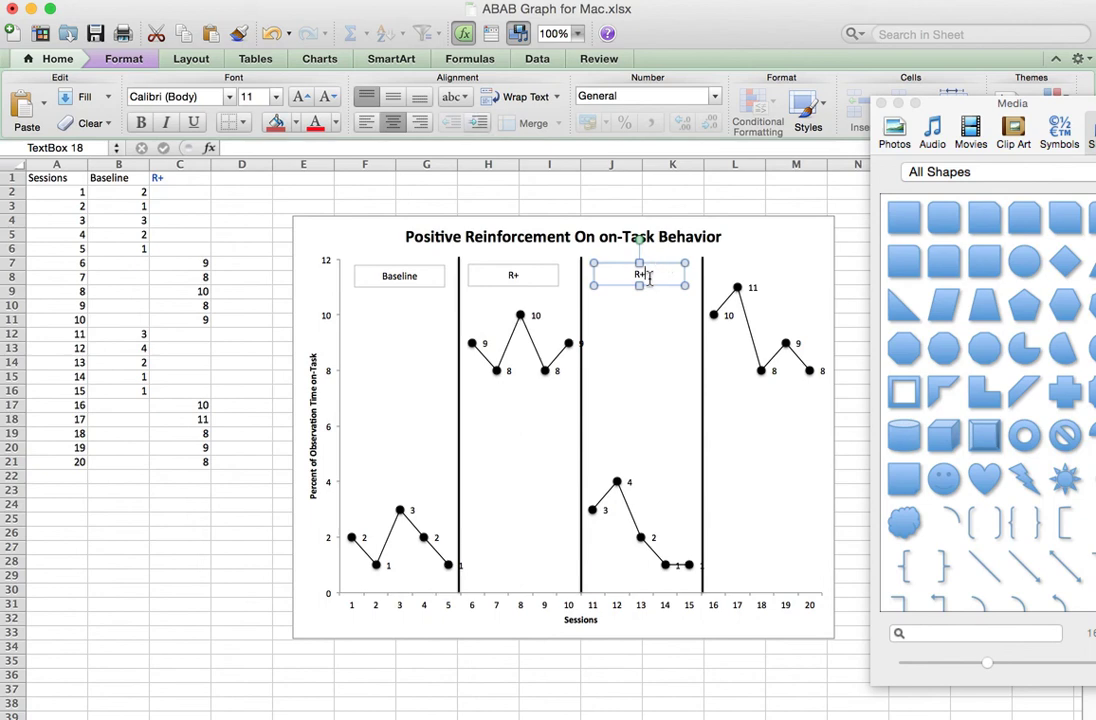
pyautogui.click(650, 279)
pyautogui.press('BackSpace')
pyautogui.press('BackSpace')
pyautogui.write('Baseline')
# Step: Duplicate the third phase's Baseline text box, place the copy above sessions 16 to 20, and change its text to "Intervention"
pyautogui.press('super+v')
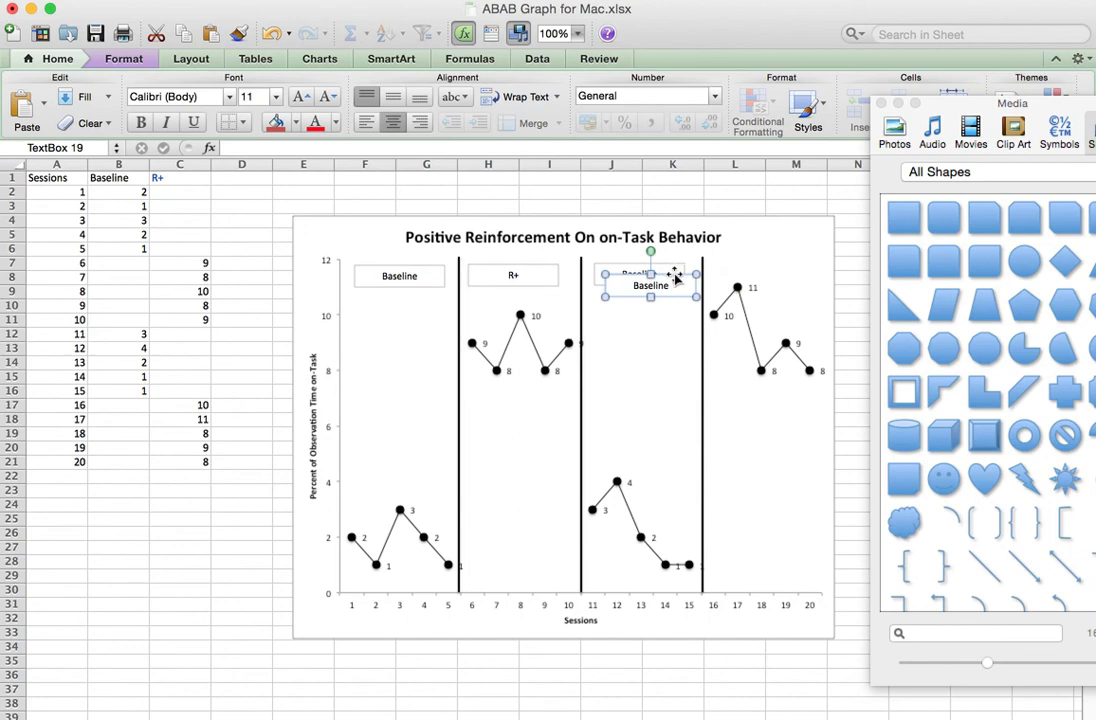
pyautogui.moveTo(676, 278); pyautogui.dragTo(780, 260)
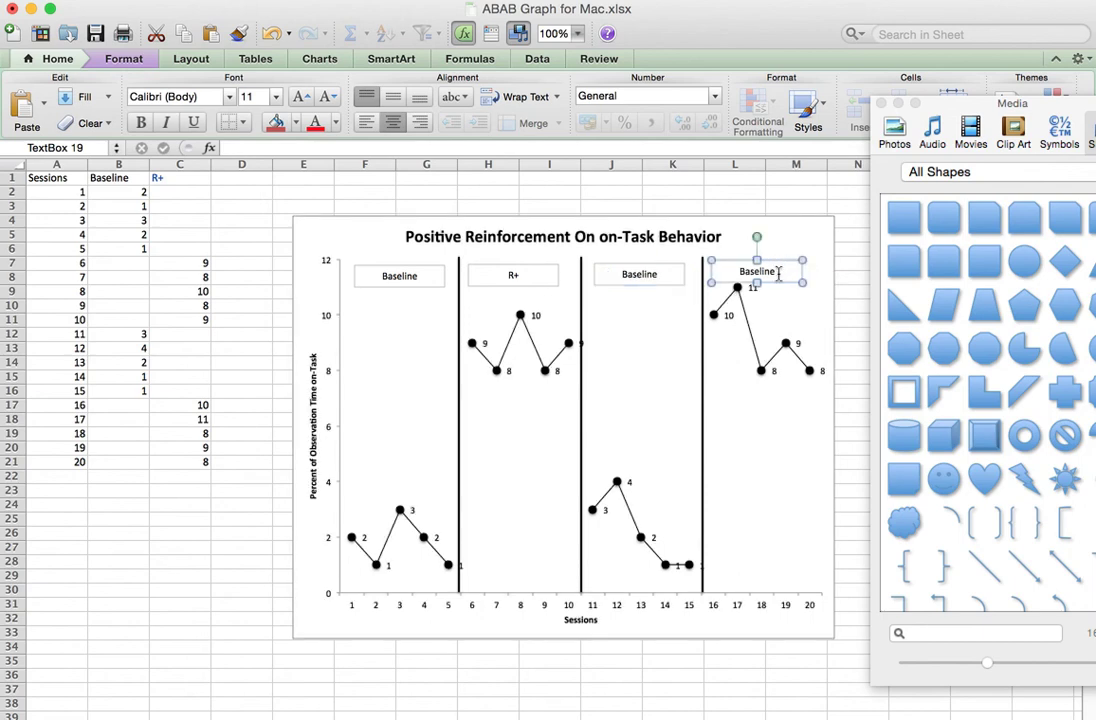
pyautogui.click(778, 273)
pyautogui.press('BackSpace')
pyautogui.press('BackSpace')
pyautogui.press('BackSpace')
pyautogui.press('BackSpace')
pyautogui.press('BackSpace')
pyautogui.press('BackSpace')
pyautogui.press('BackSpace')
pyautogui.press('BackSpace')
pyautogui.write('Intervention')
# Step: Remove the outlines from the first phase's Baseline text box and the R+ text box
pyautogui.click(428, 285)
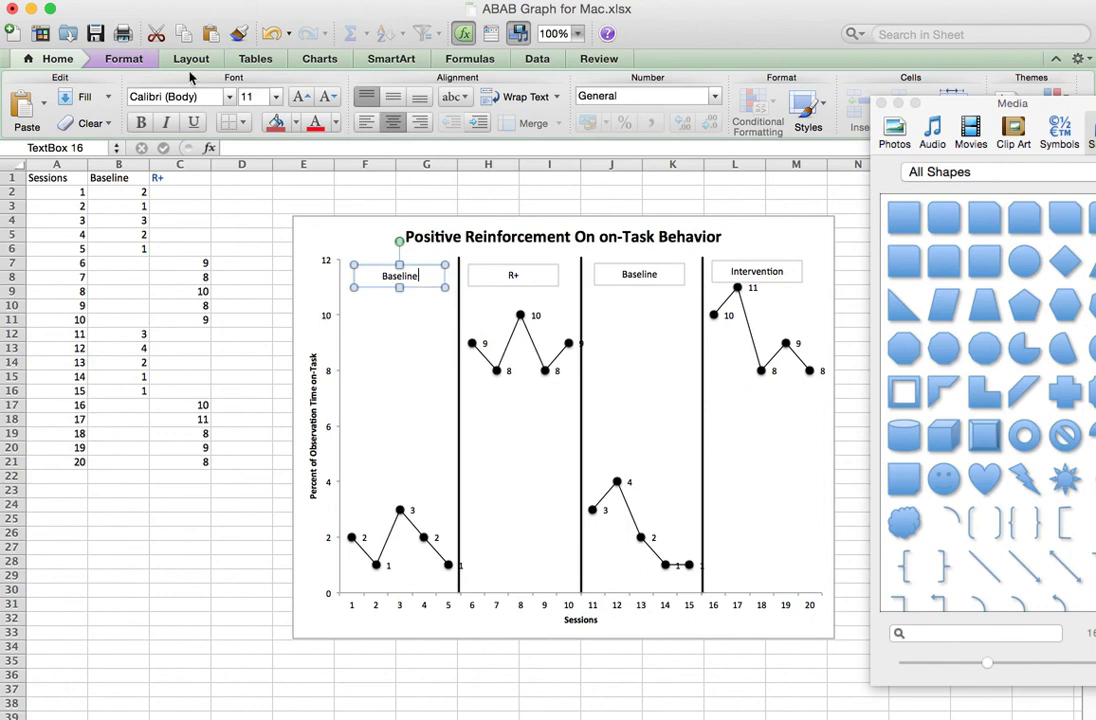
pyautogui.click(121, 60)
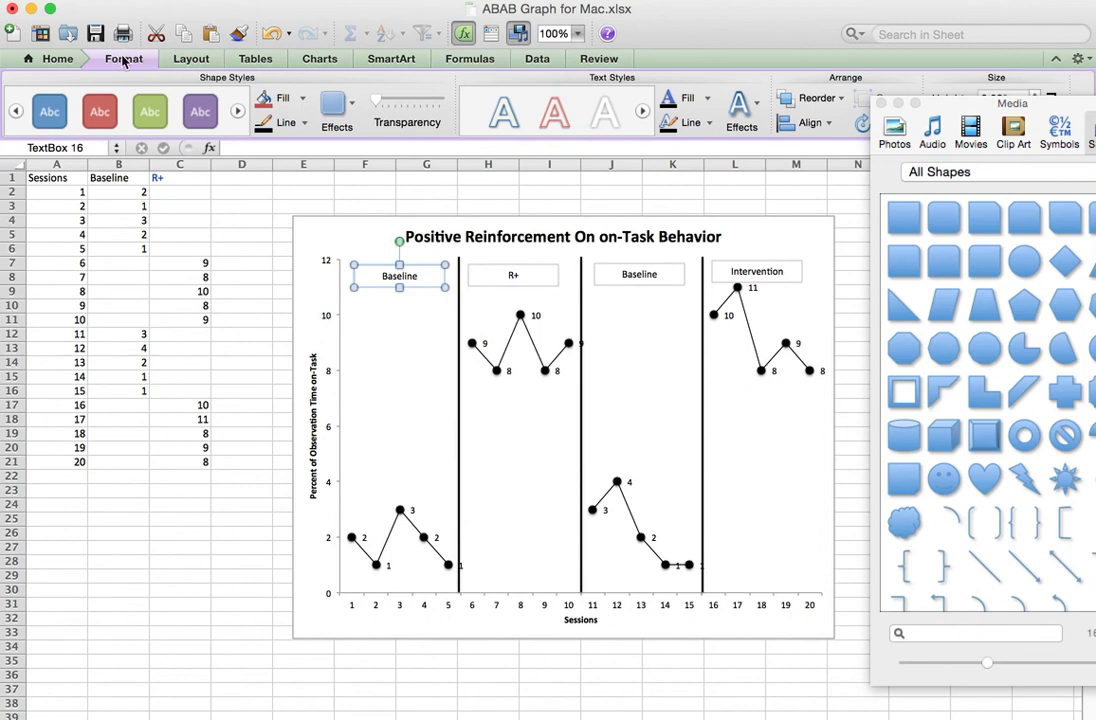
pyautogui.click(45, 57)
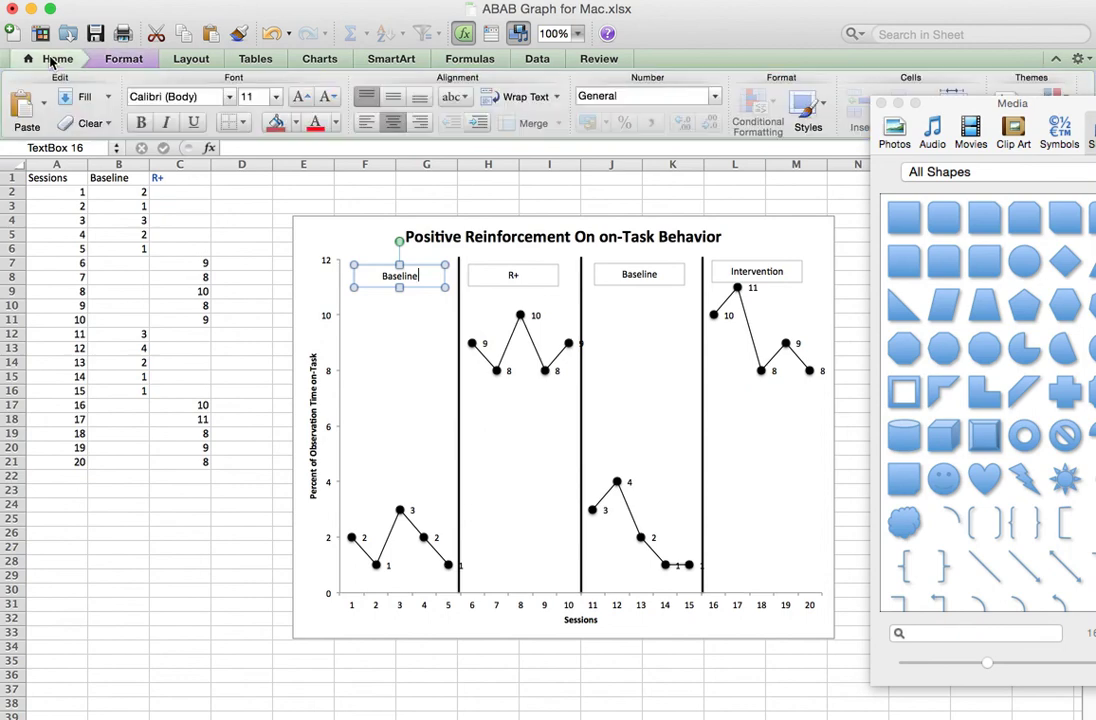
pyautogui.click(124, 59)
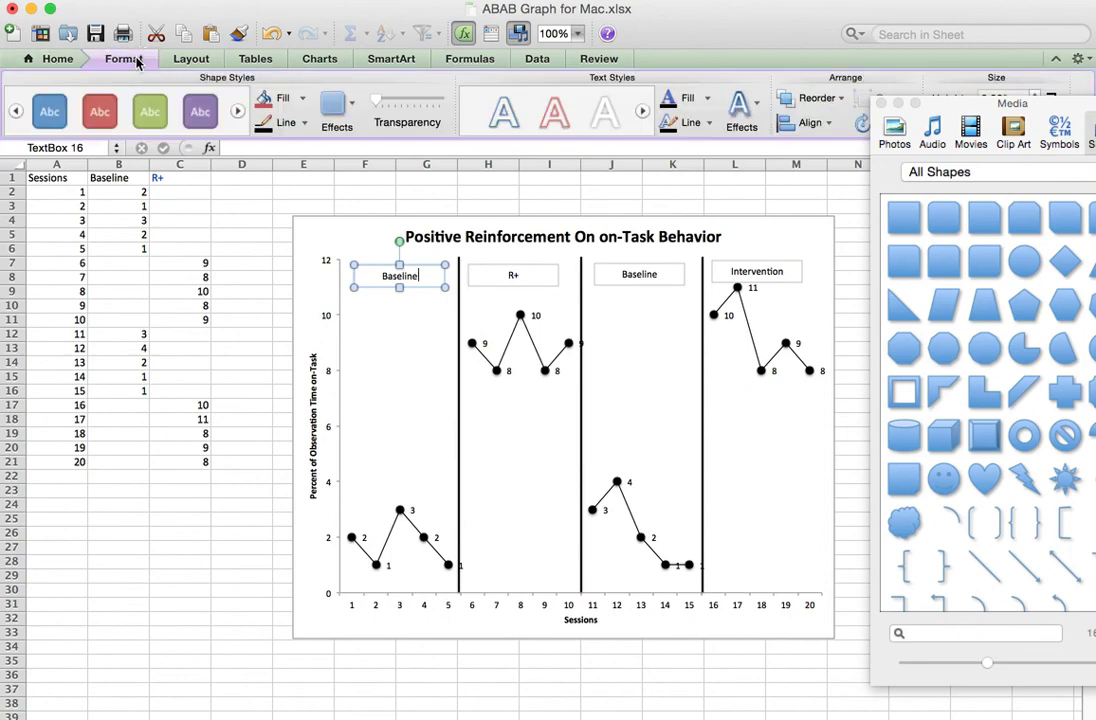
pyautogui.click(304, 122)
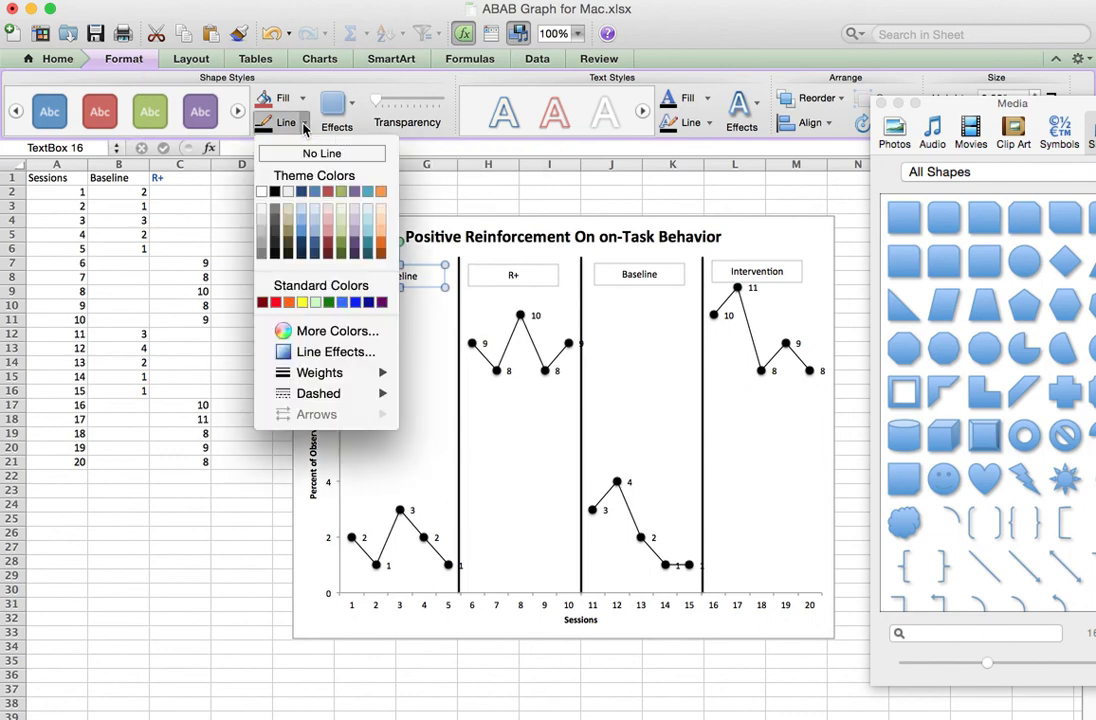
pyautogui.click(289, 154)
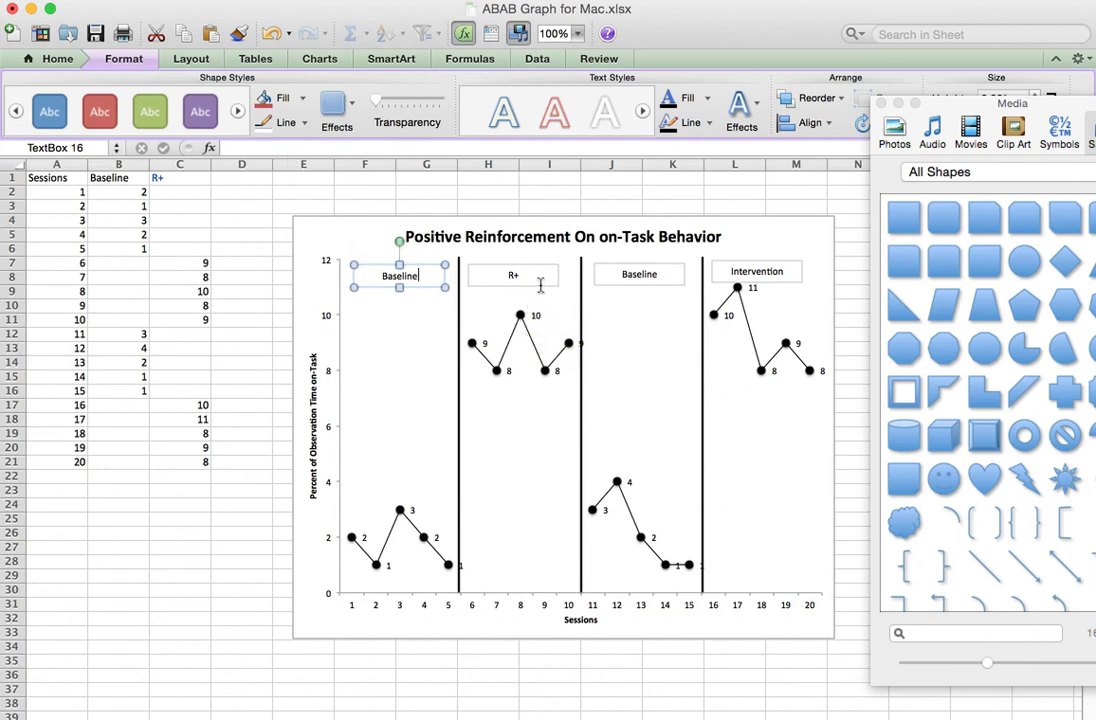
pyautogui.click(540, 286)
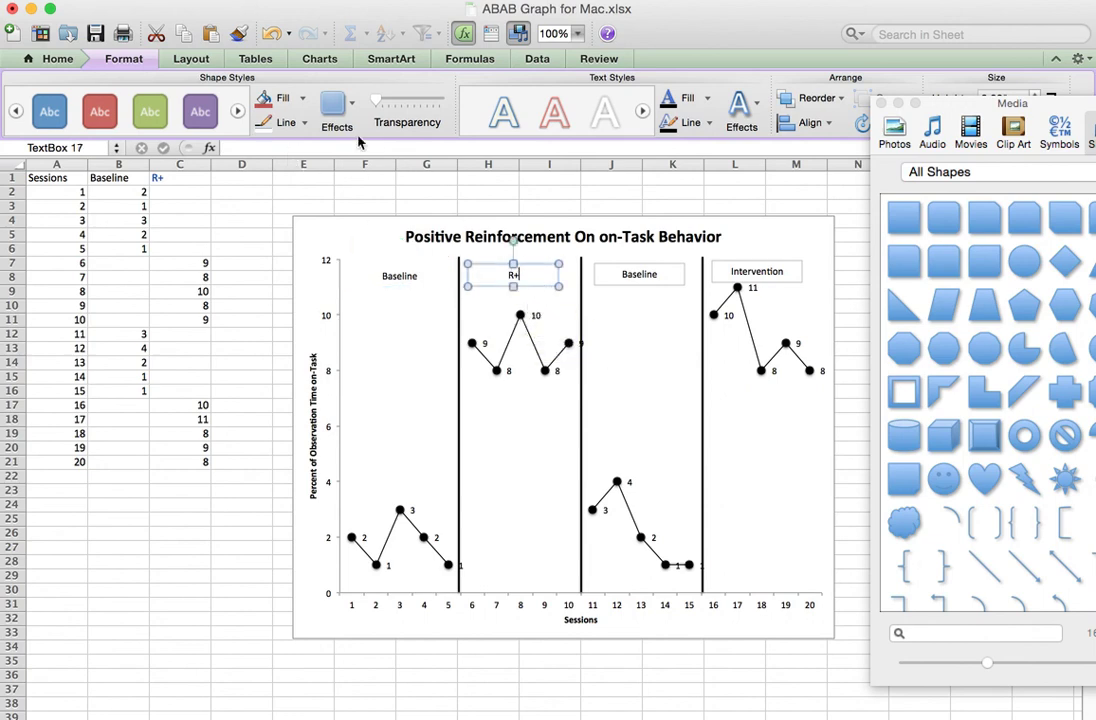
pyautogui.click(304, 122)
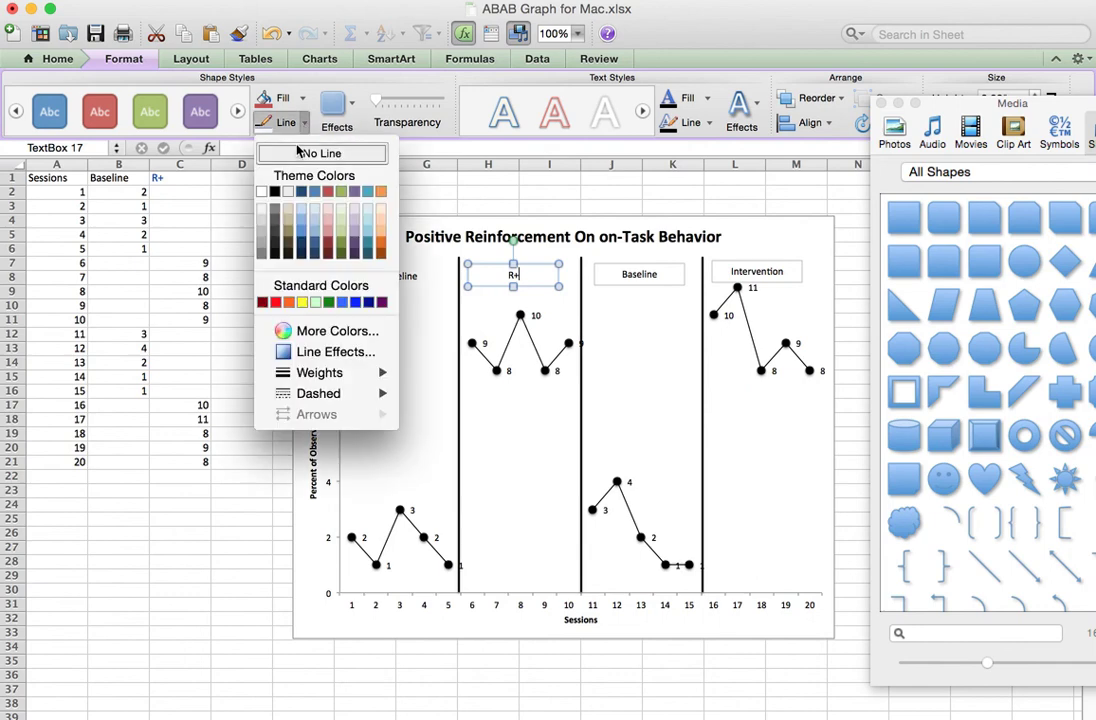
pyautogui.click(297, 153)
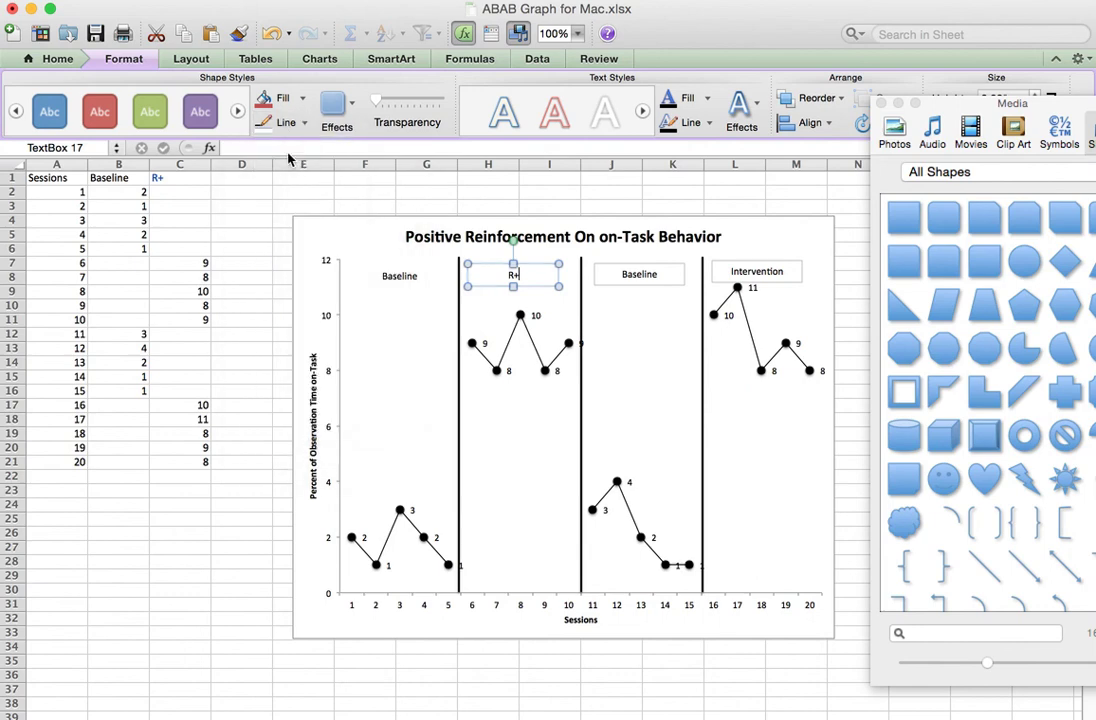
# Step: Remove the outlines from the third phase's Baseline text box and the Intervention text box, and deselect them
pyautogui.click(670, 278)
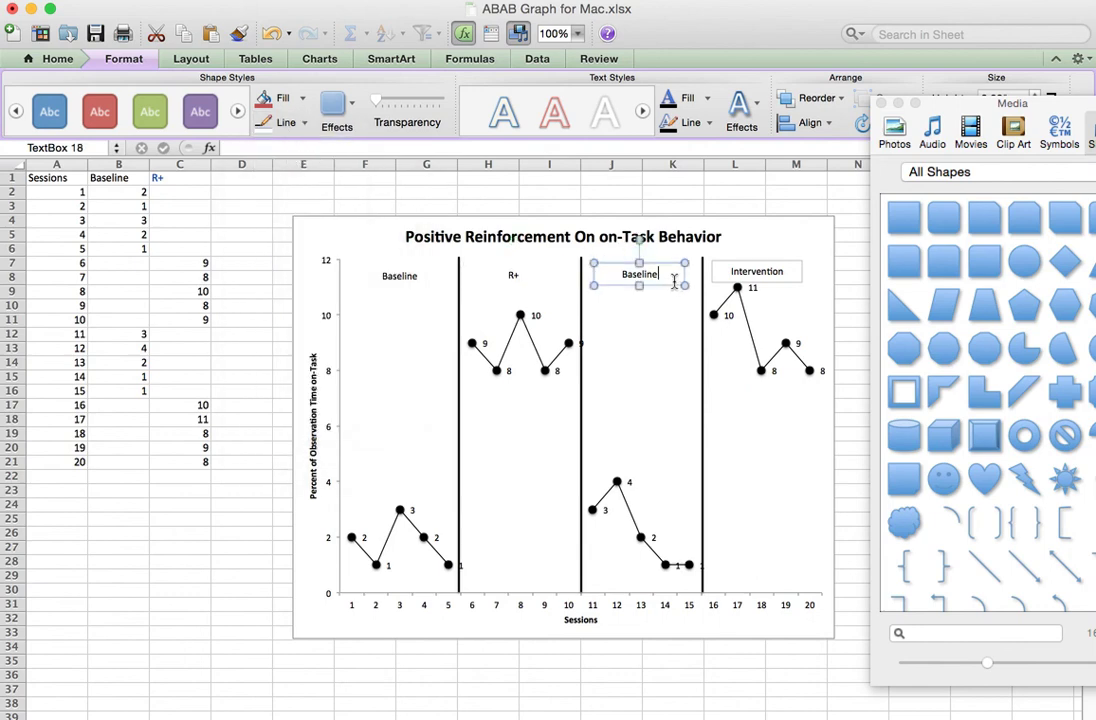
pyautogui.click(302, 124)
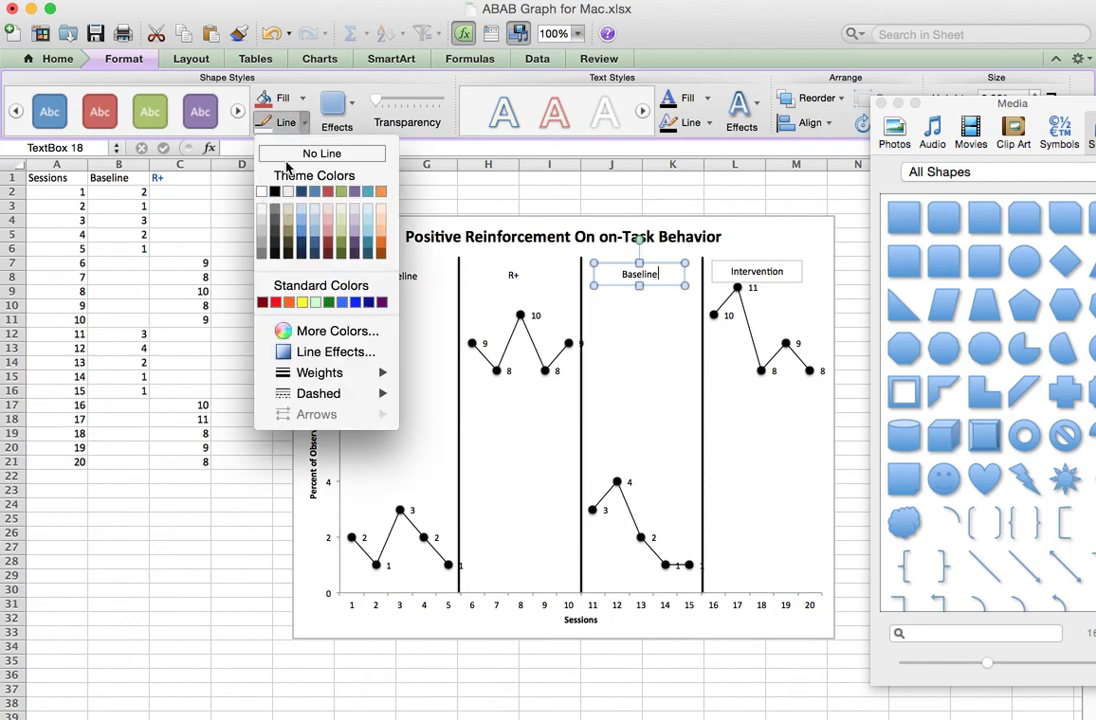
pyautogui.click(289, 156)
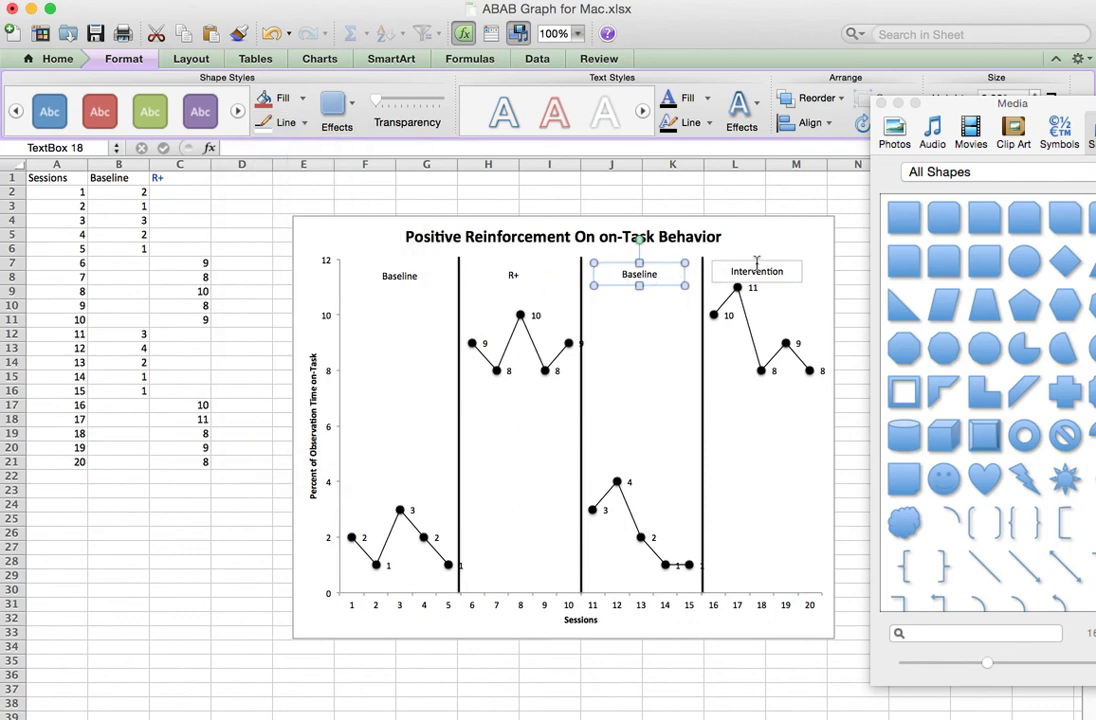
pyautogui.click(790, 274)
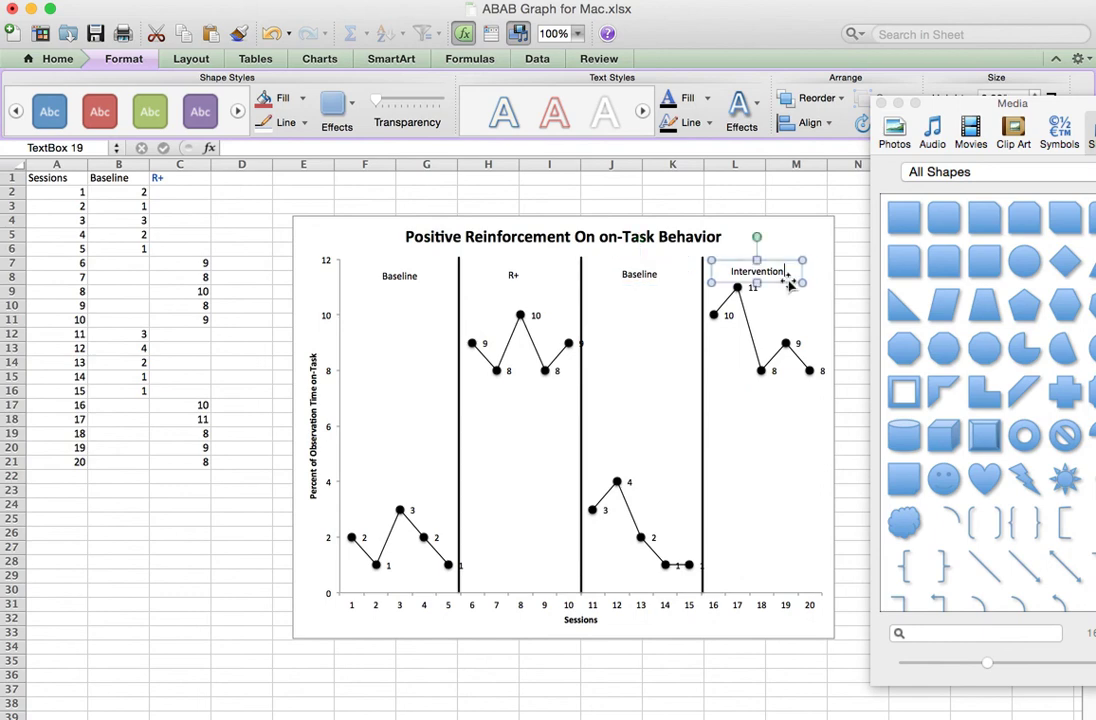
pyautogui.click(304, 124)
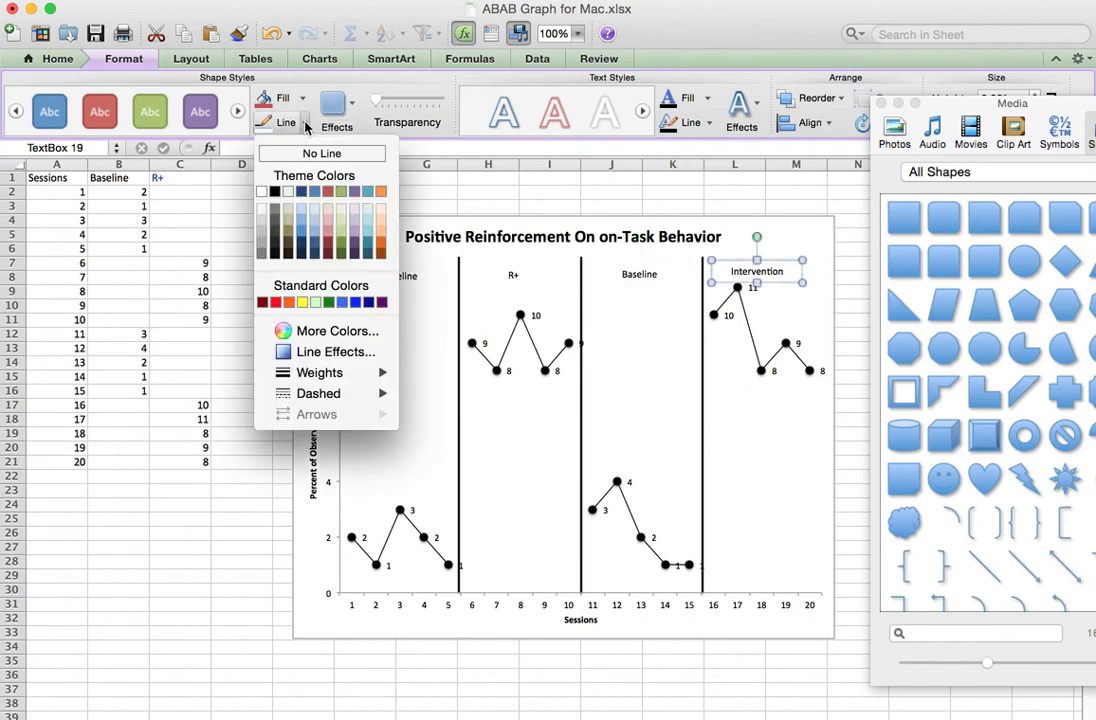
pyautogui.click(285, 154)
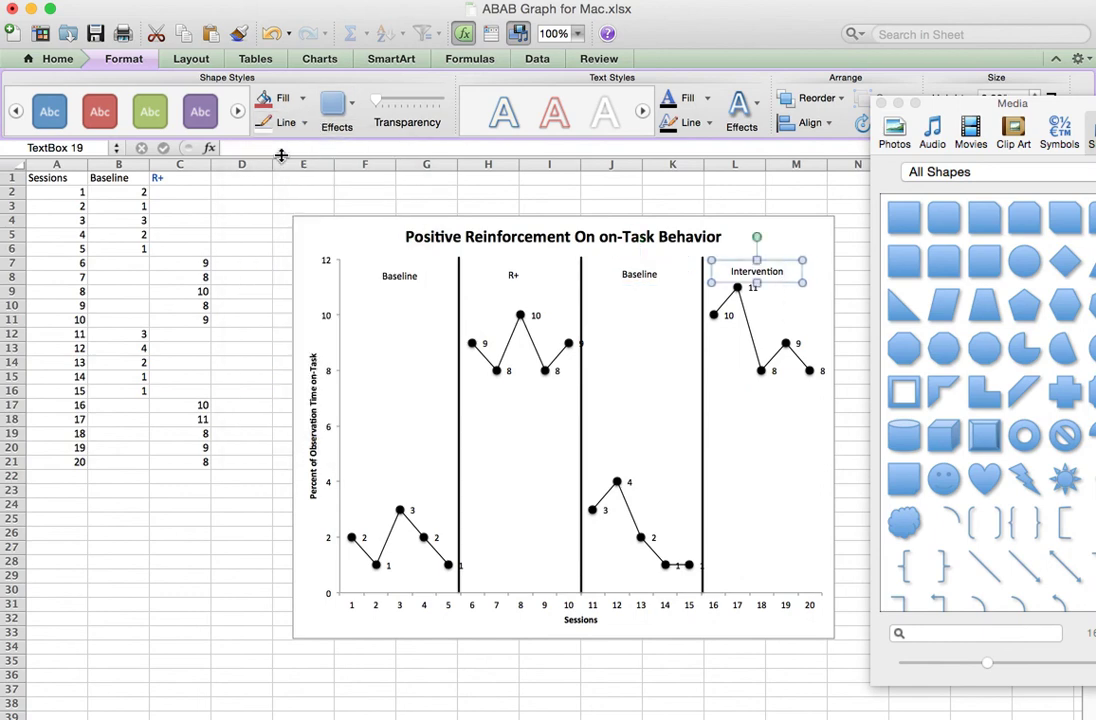
pyautogui.click(118, 605)
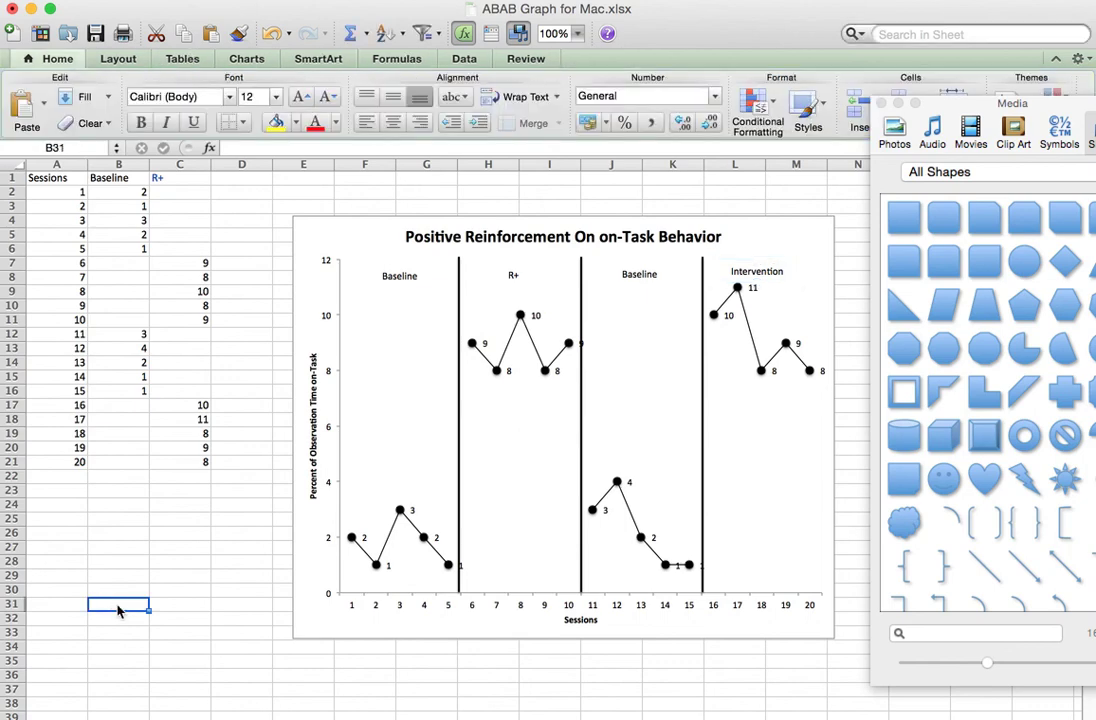